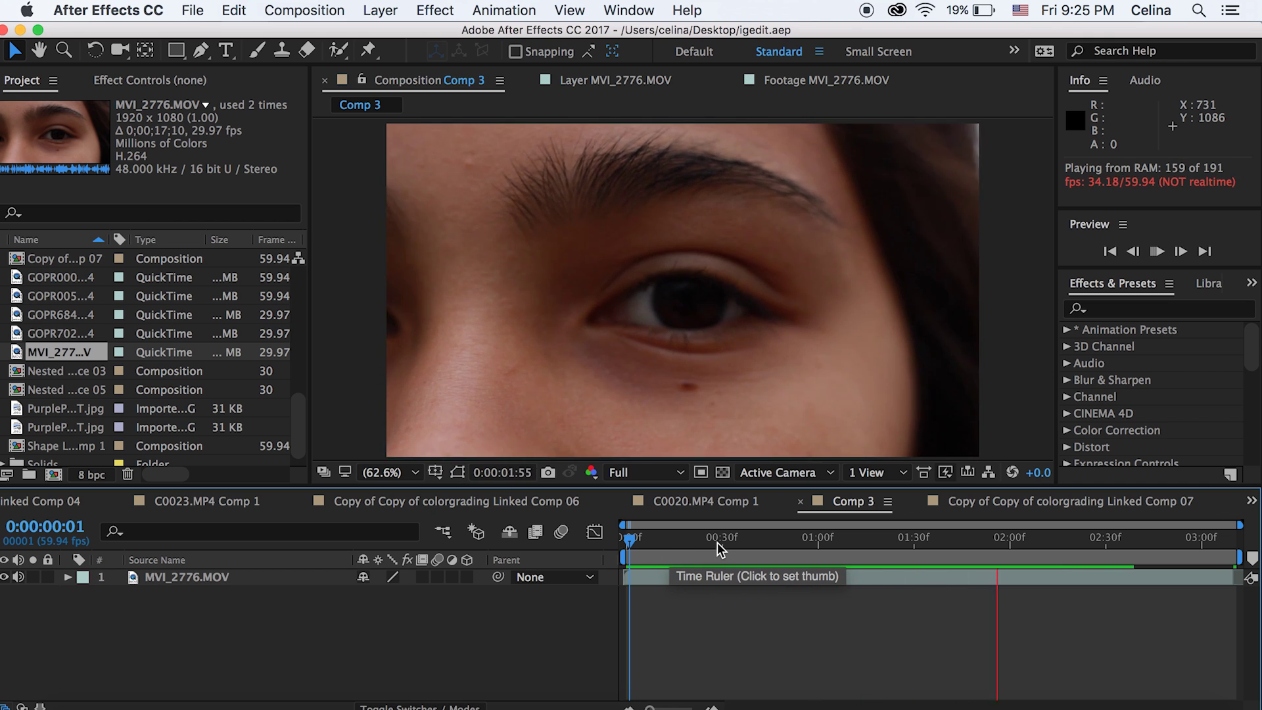
- Apply the Warp Stabilizer VFX effect to the MVI_2776.MOV layer and preview the stabilized clip
left_click(717, 575)
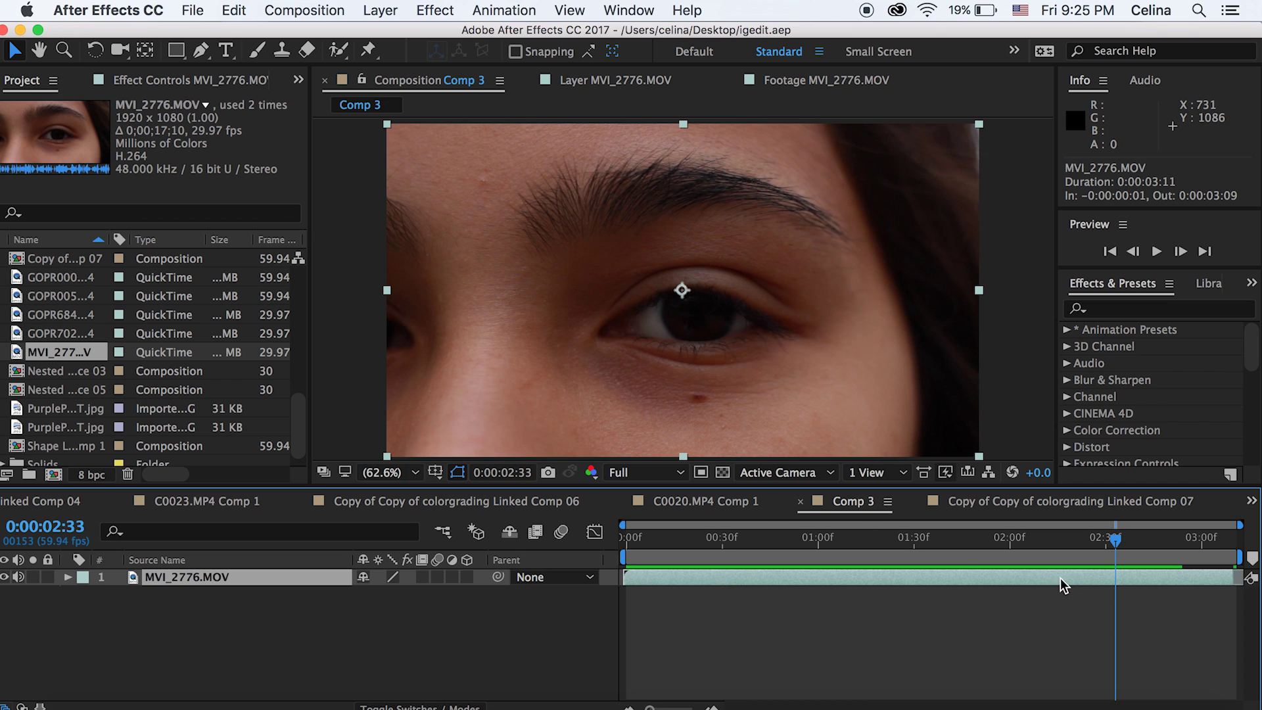
left_click(1127, 309)
type("warp s")
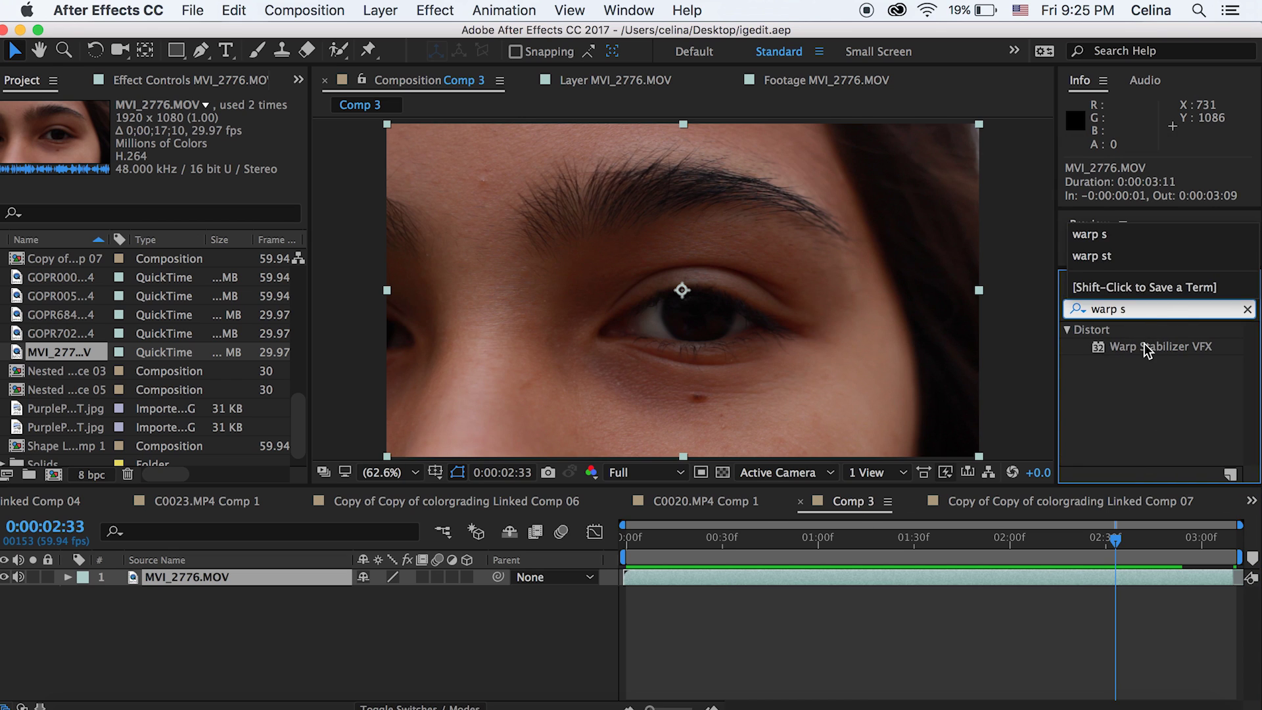
double_click(1144, 343)
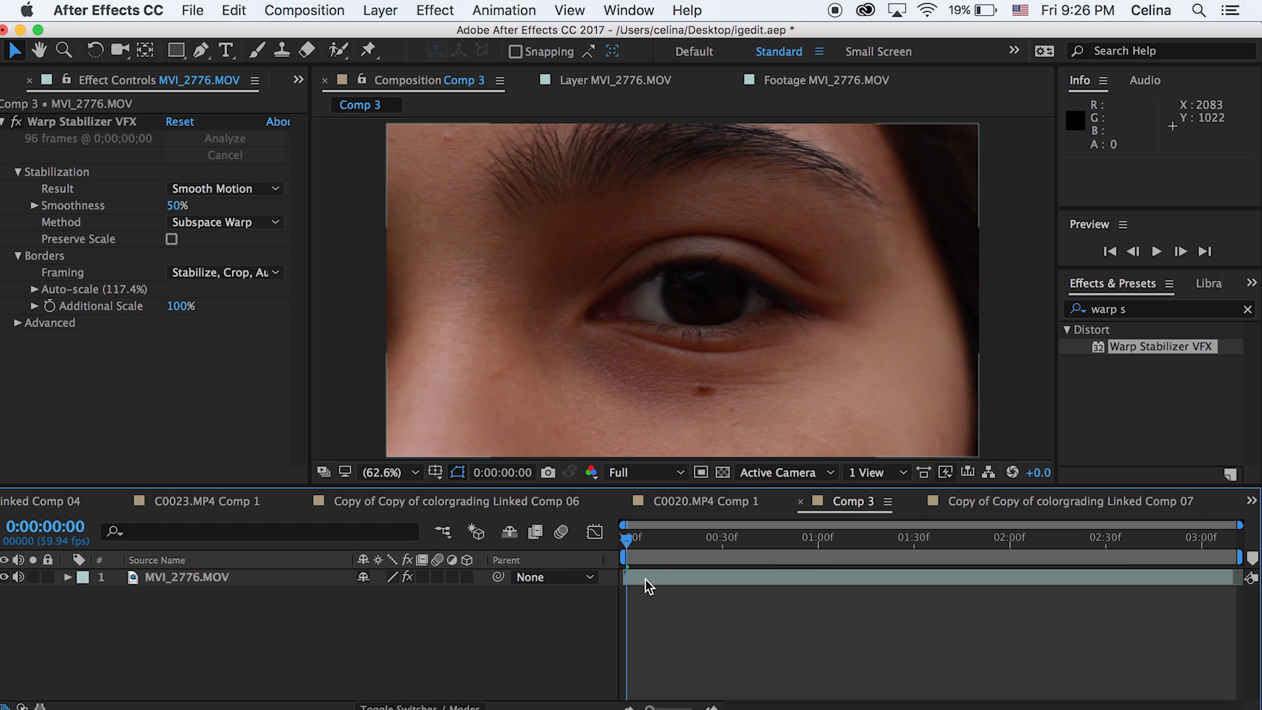
key("space")
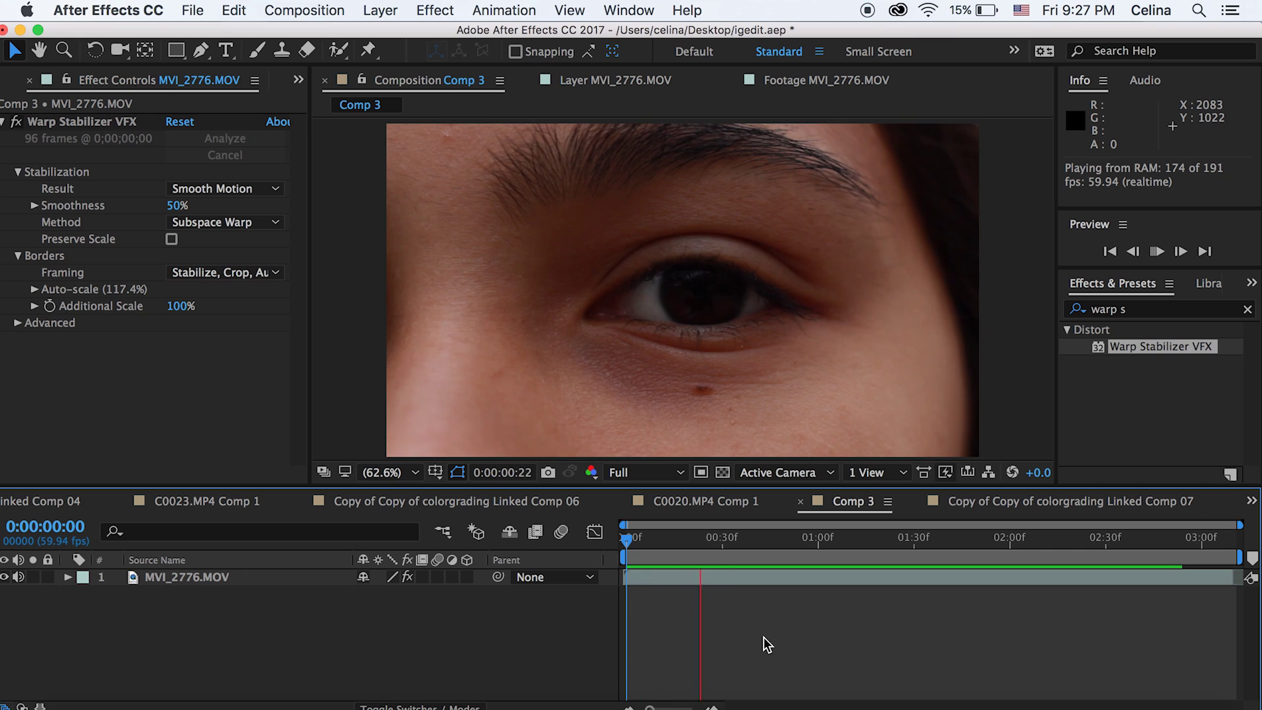
- Remove Warp Stabilizer VFX from the MVI_2776.MOV layer and clear the effects search
left_click(90, 123)
key("Delete")
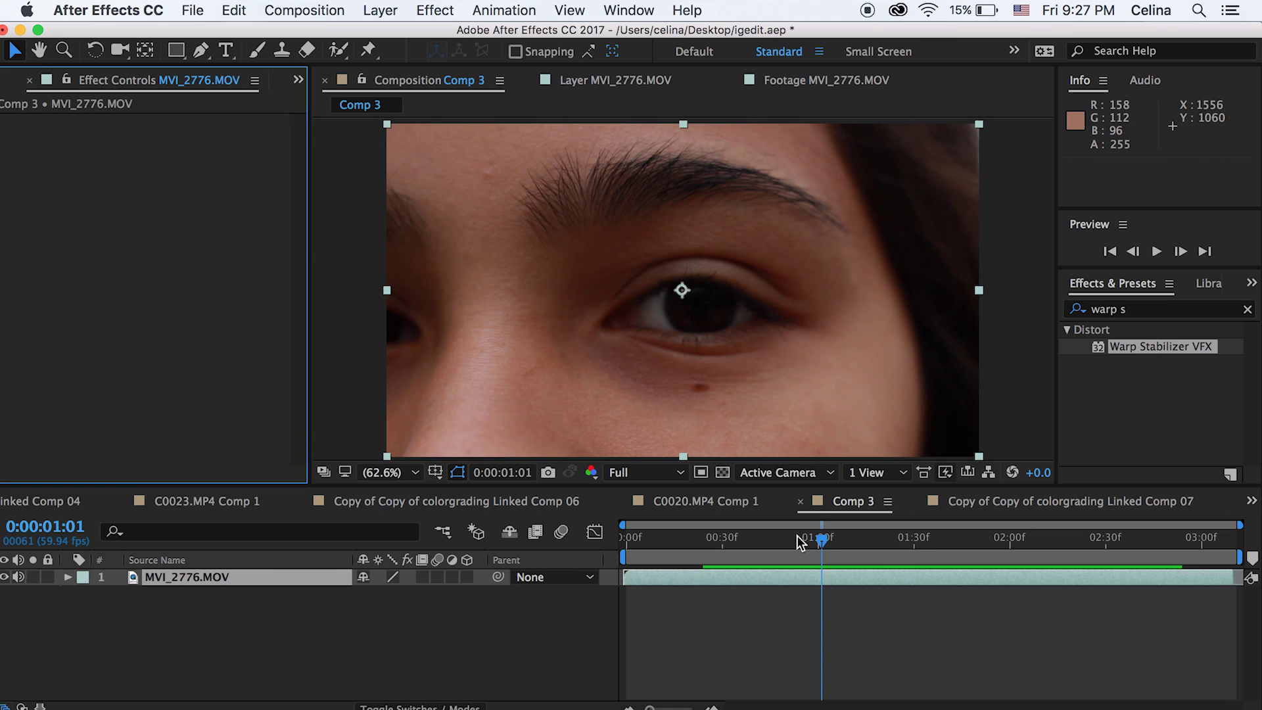
left_click_drag(821, 539, 658, 539)
left_click(1248, 309)
- Preview the clip without stabilization and return to its first frame
key("space")
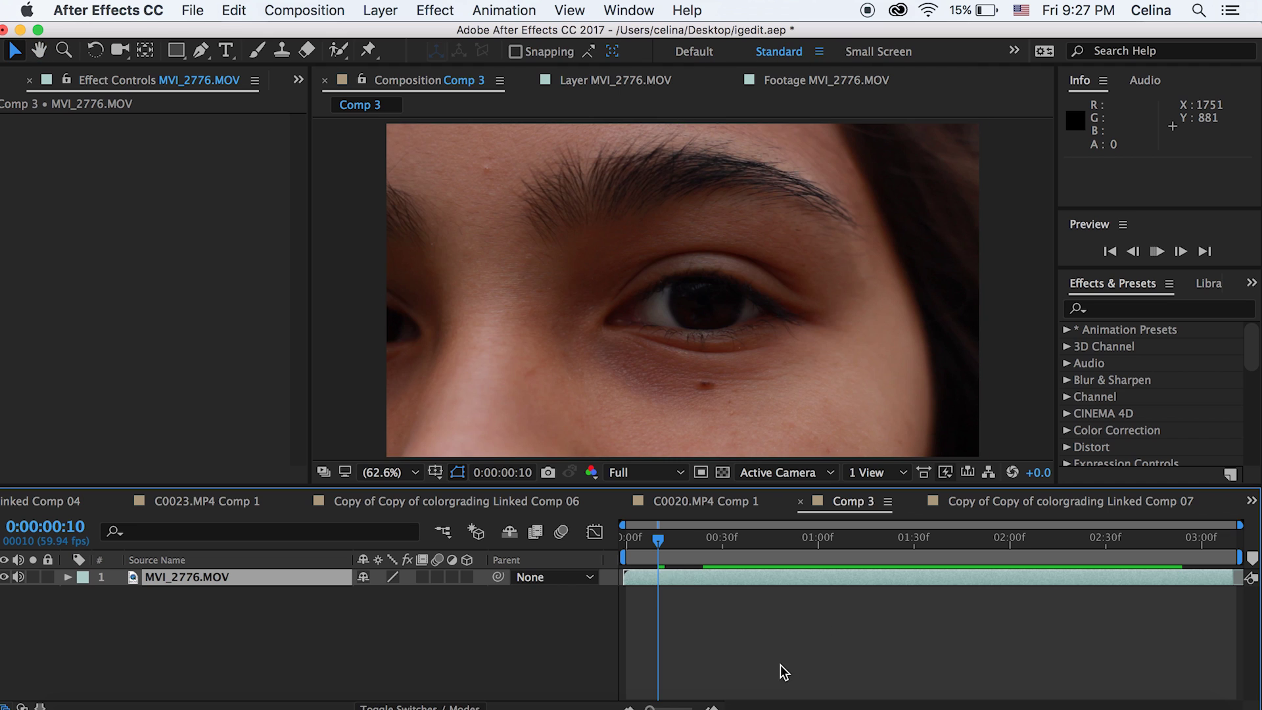
key("space")
left_click(624, 537)
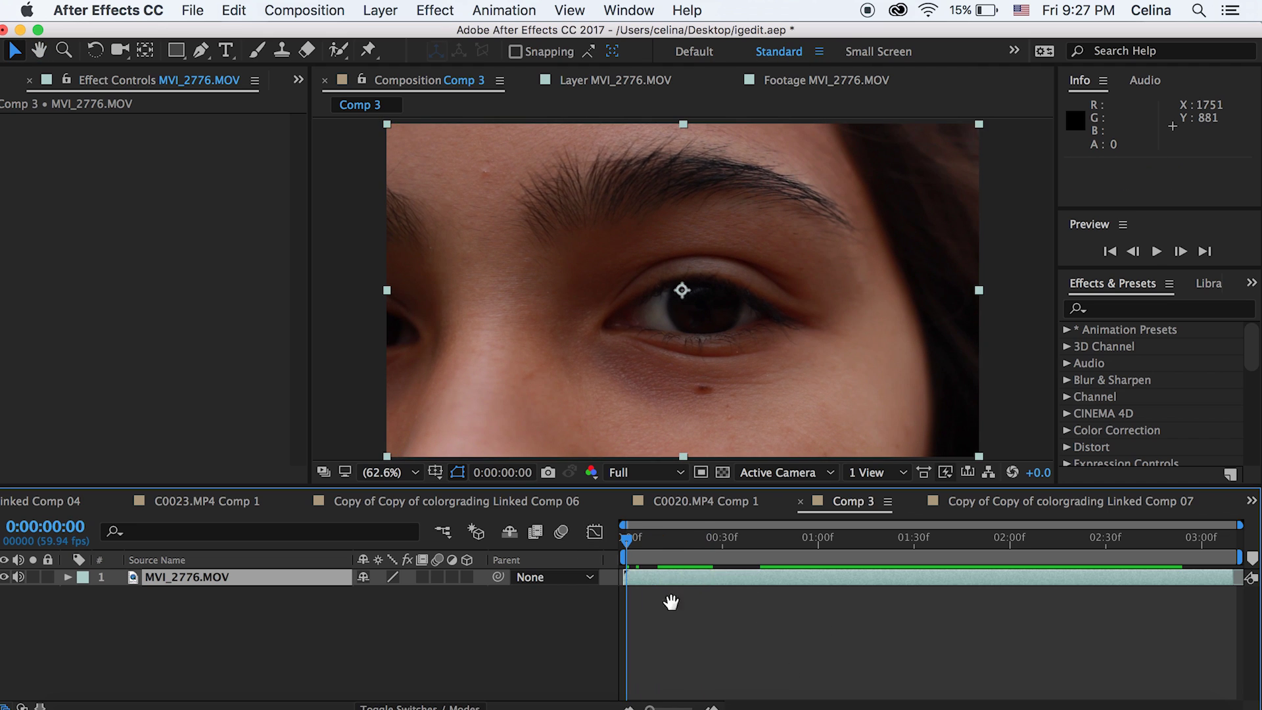
- With no layer selected, set up the Pen tool to draw shapes with the fill set to None
left_click(669, 614)
left_click(201, 52)
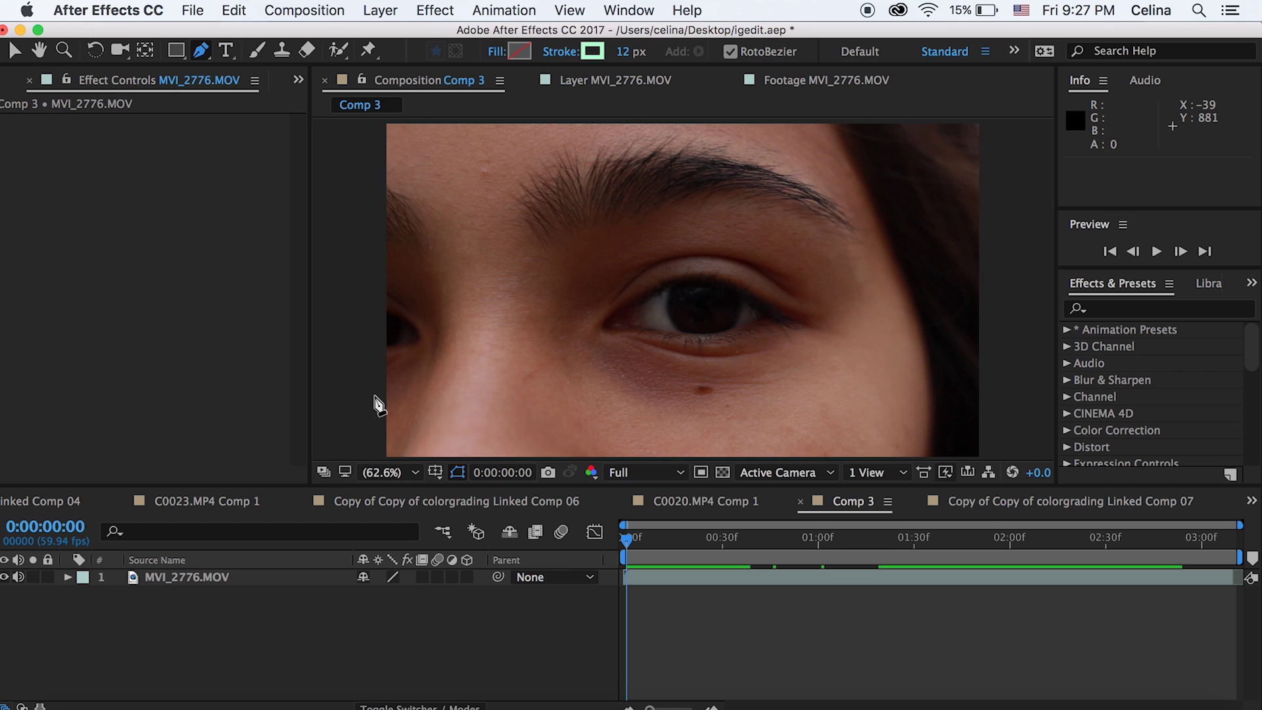
left_click(497, 52)
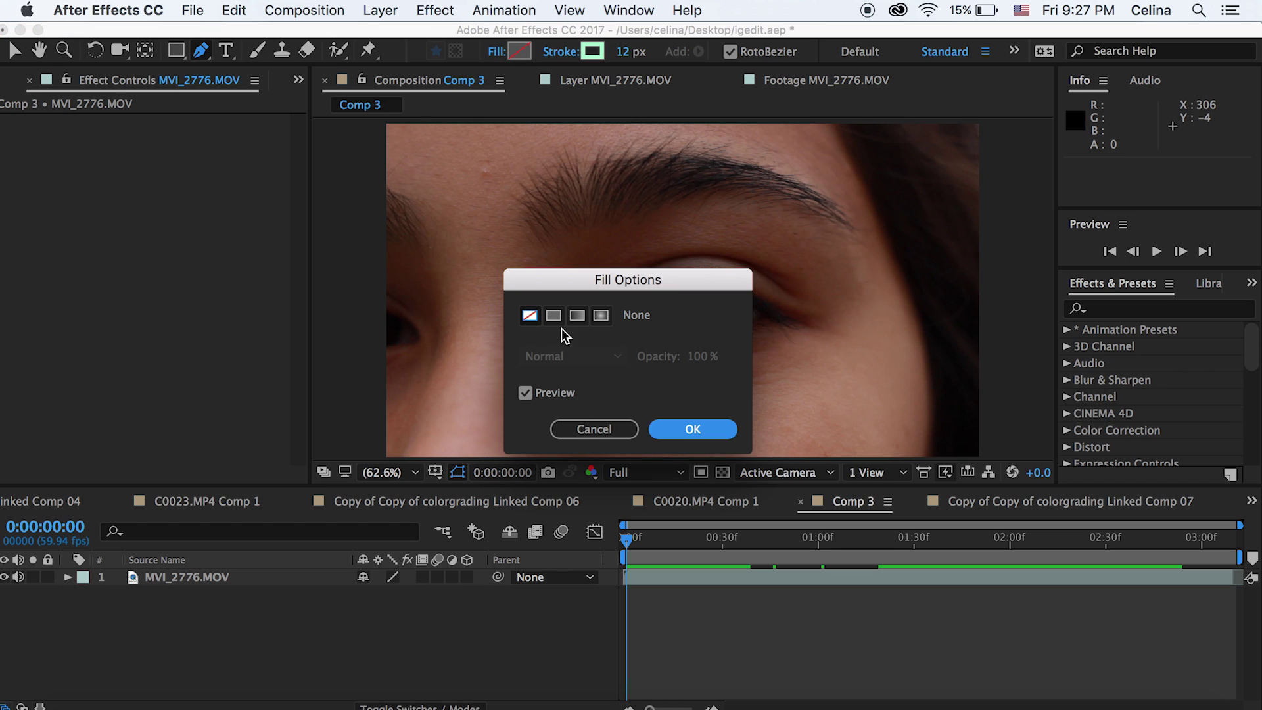
left_click(679, 428)
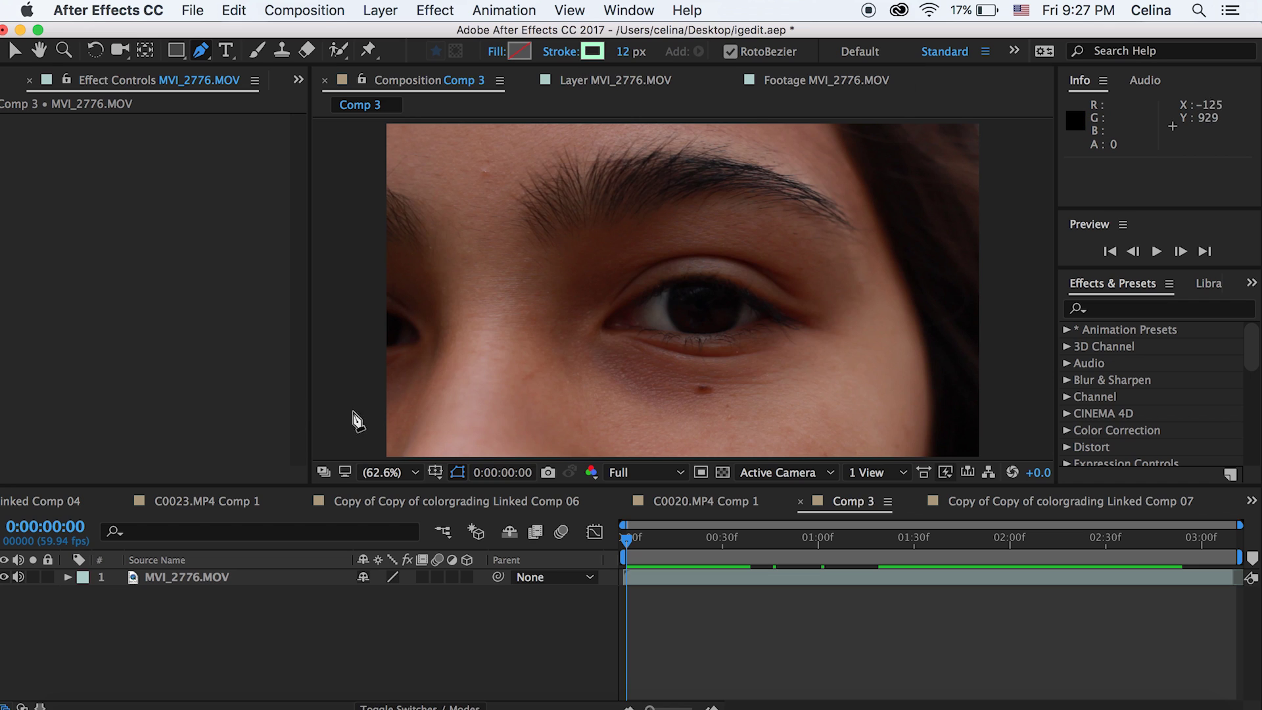
- Draw three diagonal stroked lines on one shape layer, running from the frame's left edge down to its bottom edge
left_click(376, 403)
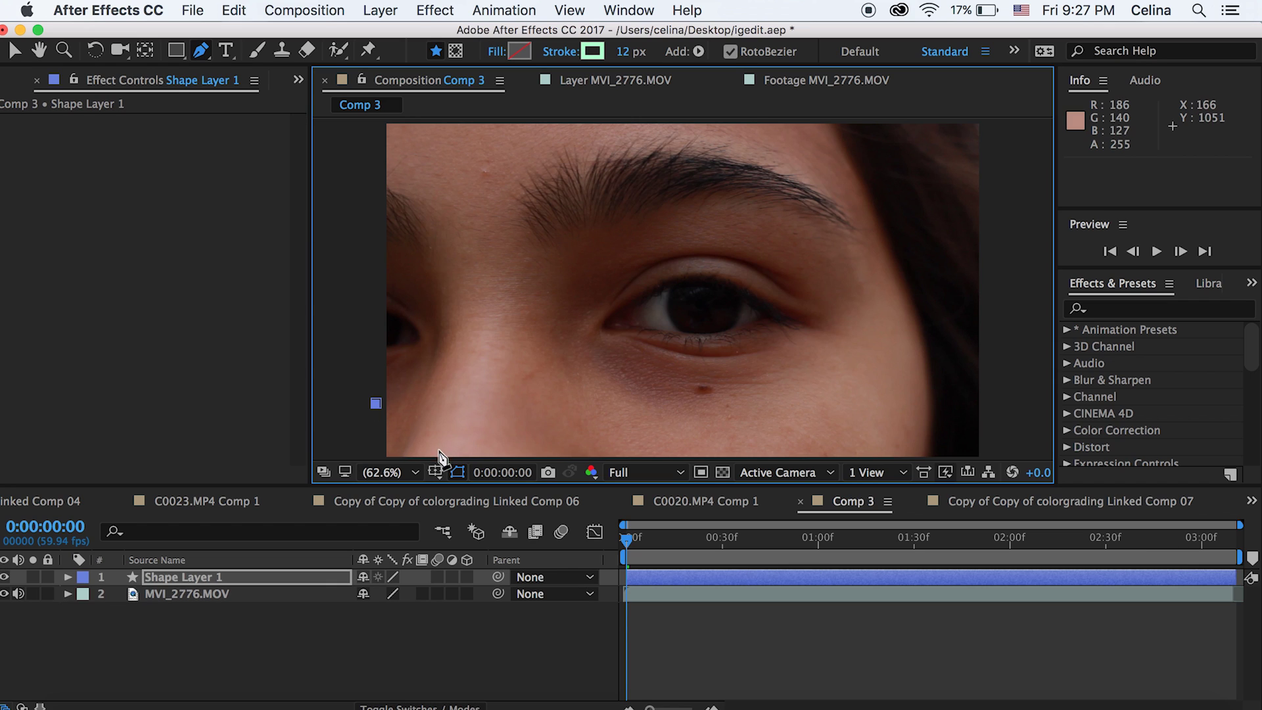
left_click(449, 452)
left_click_drag(449, 452, 470, 465)
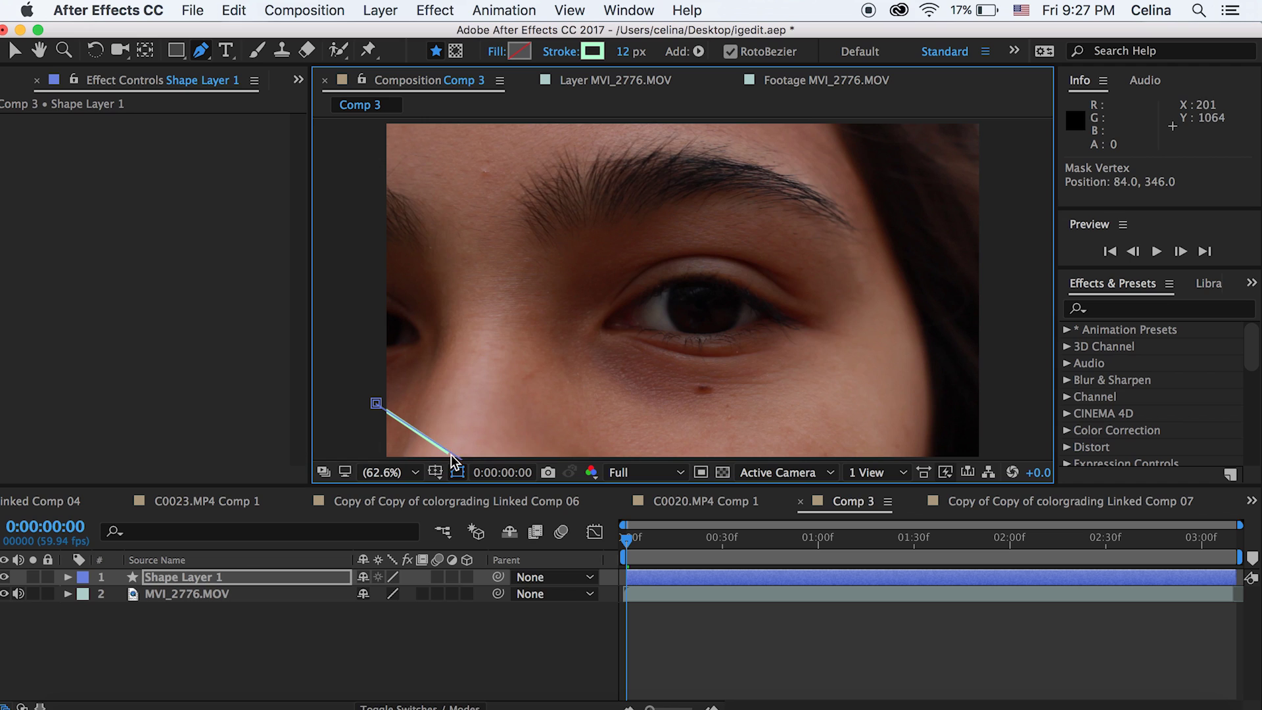
left_click(226, 574)
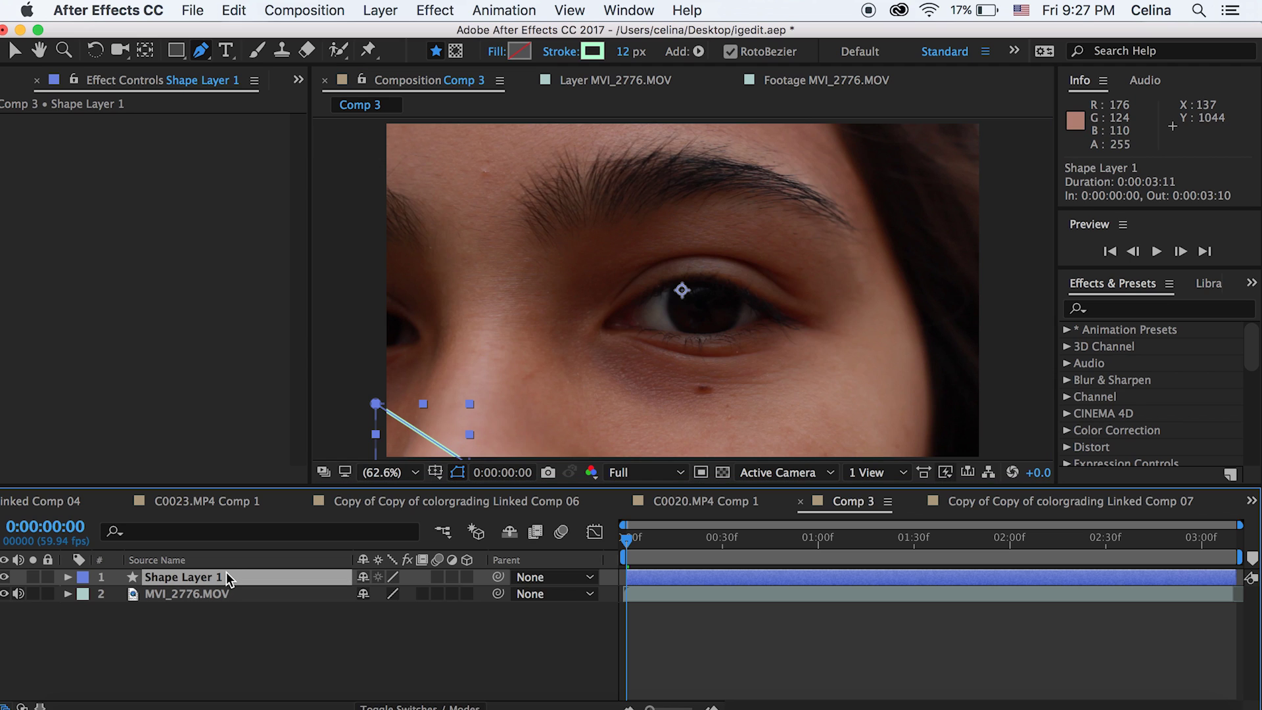
left_click(380, 259)
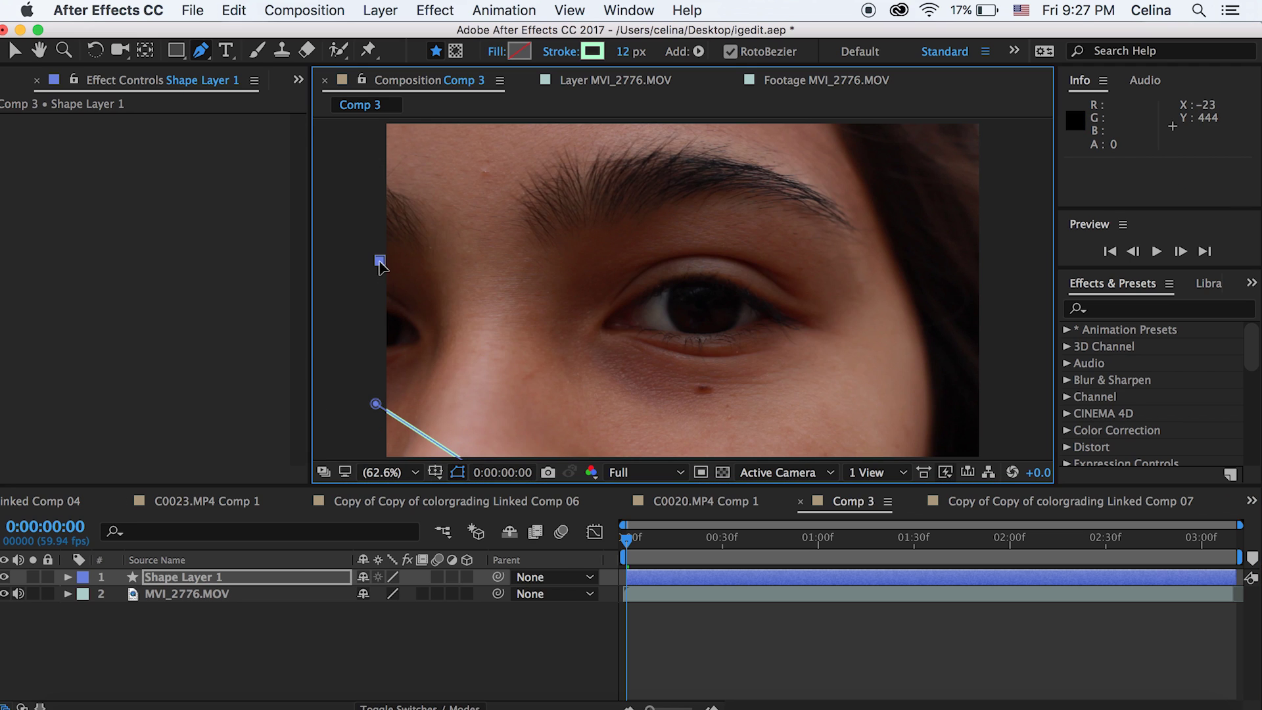
left_click(566, 456)
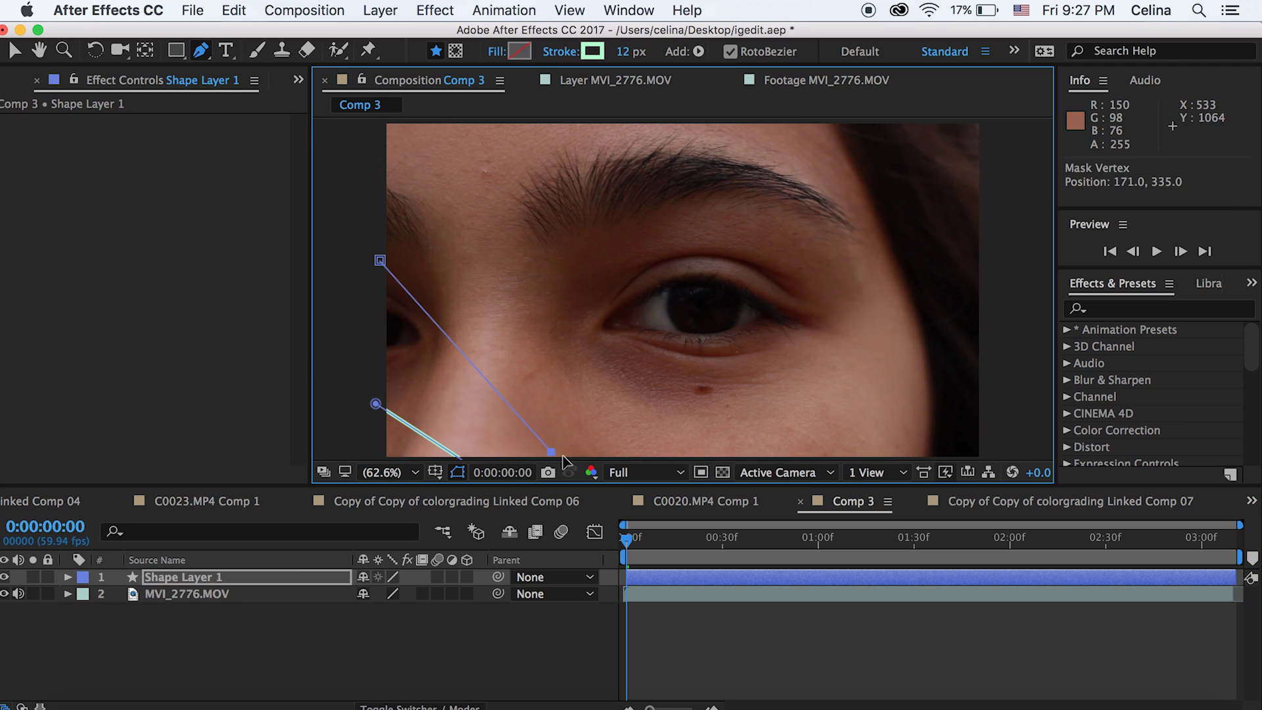
left_click(186, 572)
left_click(376, 166)
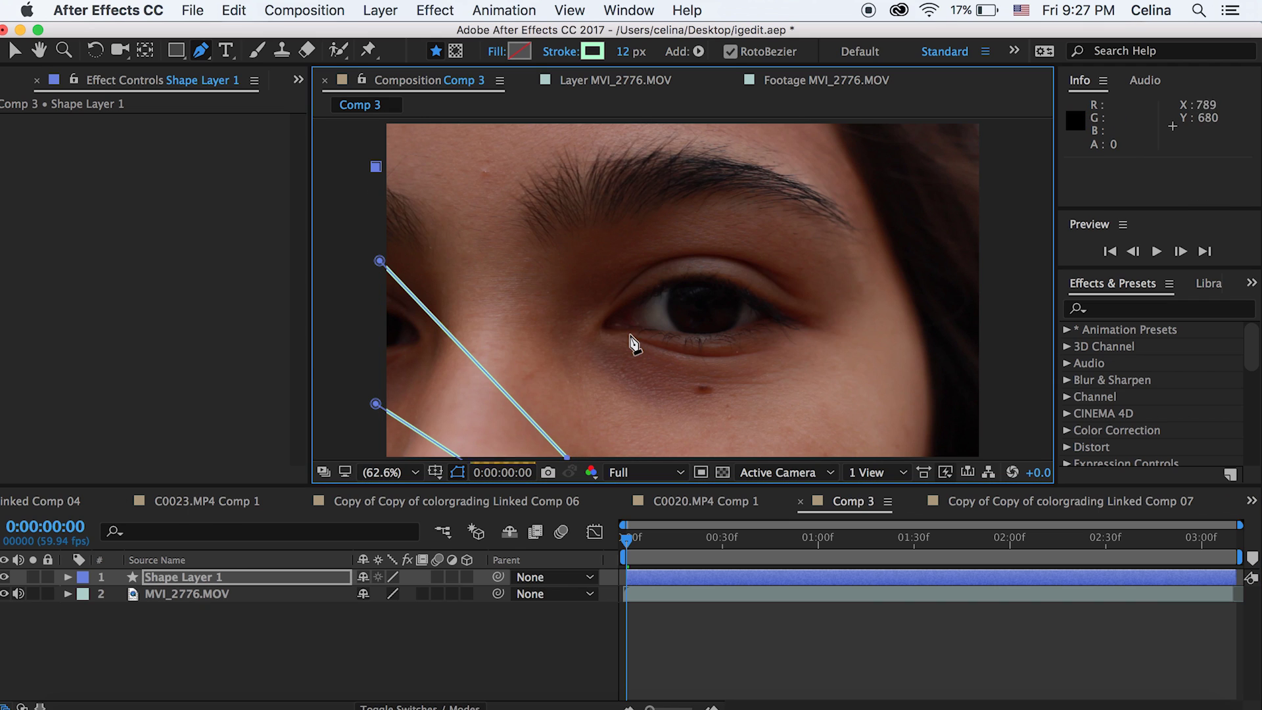
left_click(769, 455)
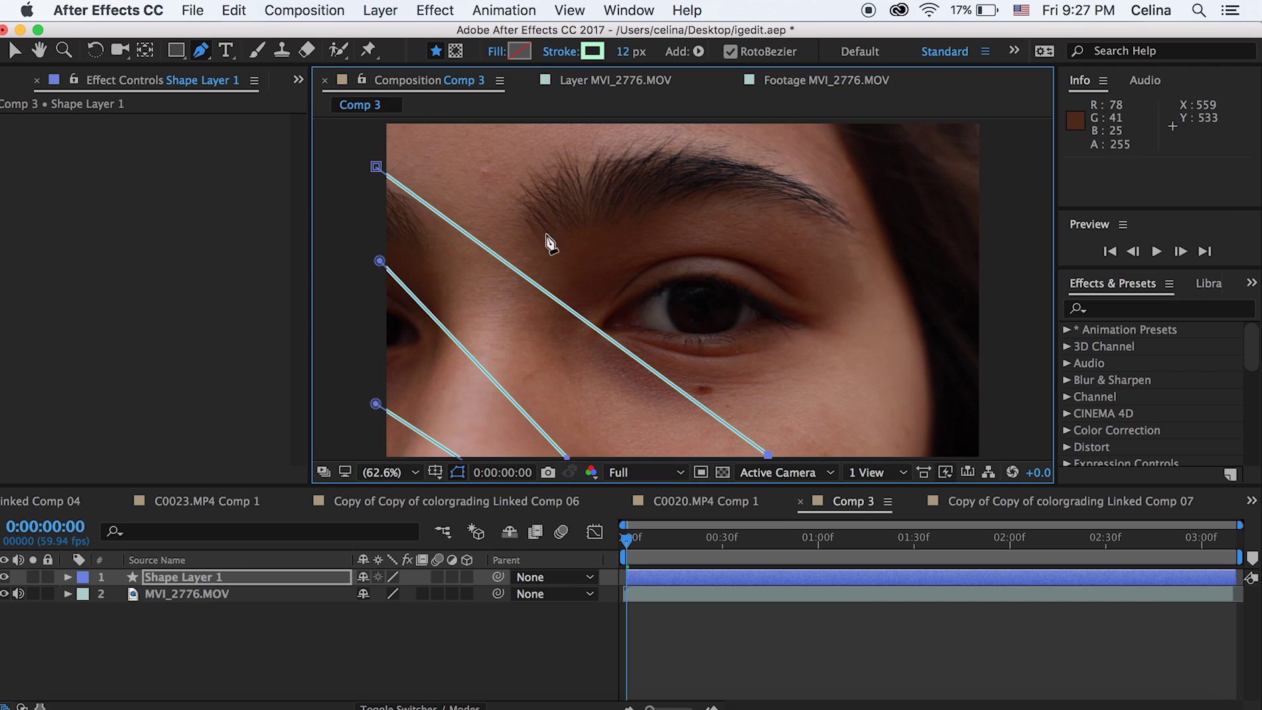
- Add three more diagonal lines to Shape Layer 1, starting at the frame's top edge and running down to the right
left_click(538, 122)
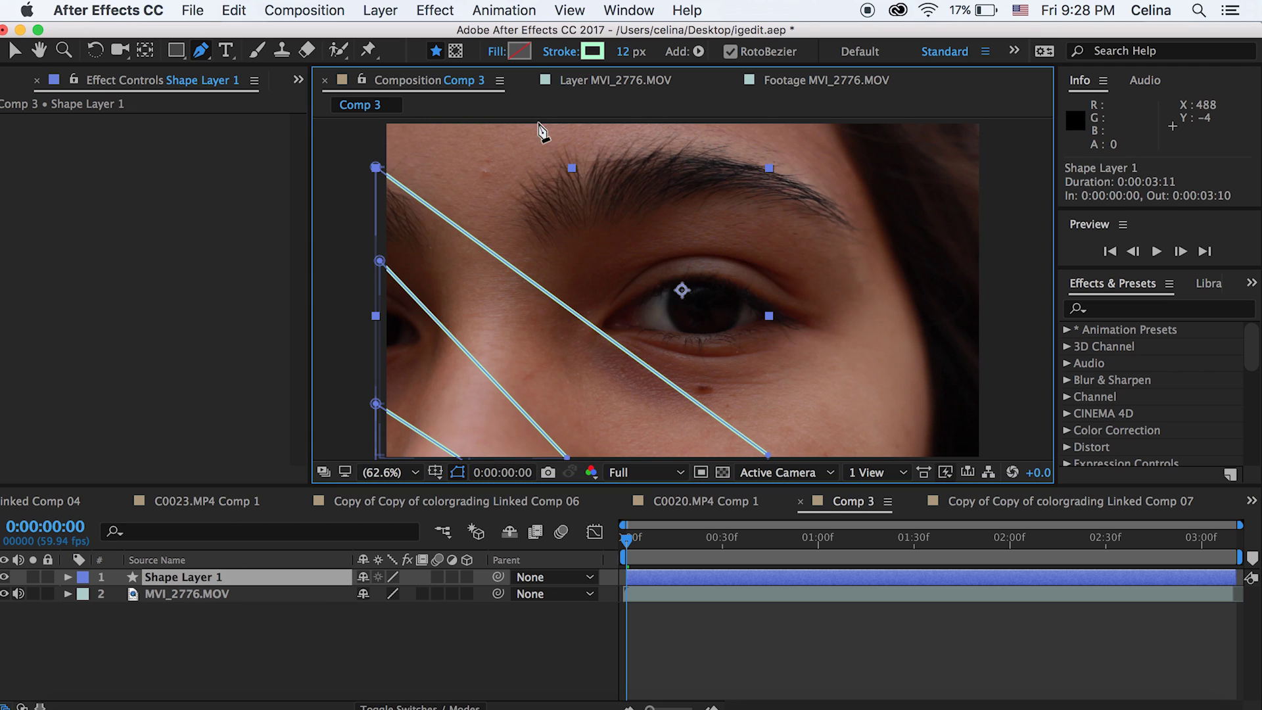
left_click(980, 456)
left_click(737, 123)
left_click(997, 296)
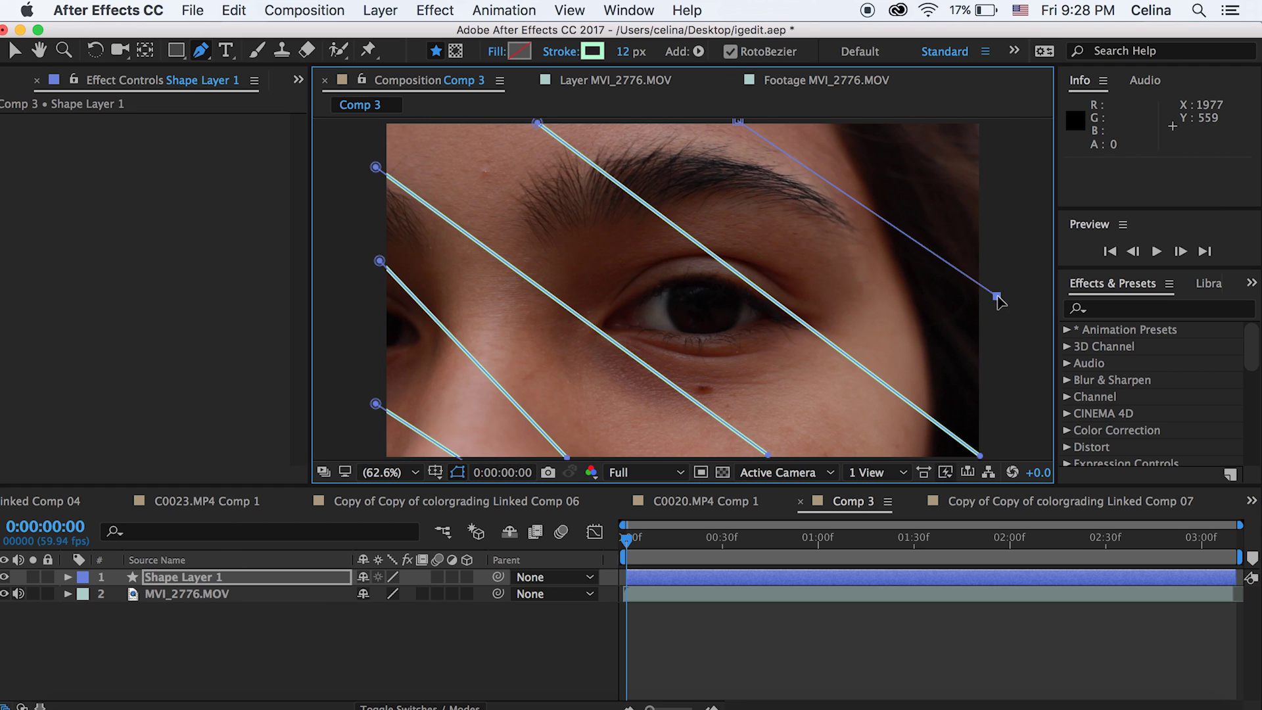
left_click(895, 122)
left_click(14, 50)
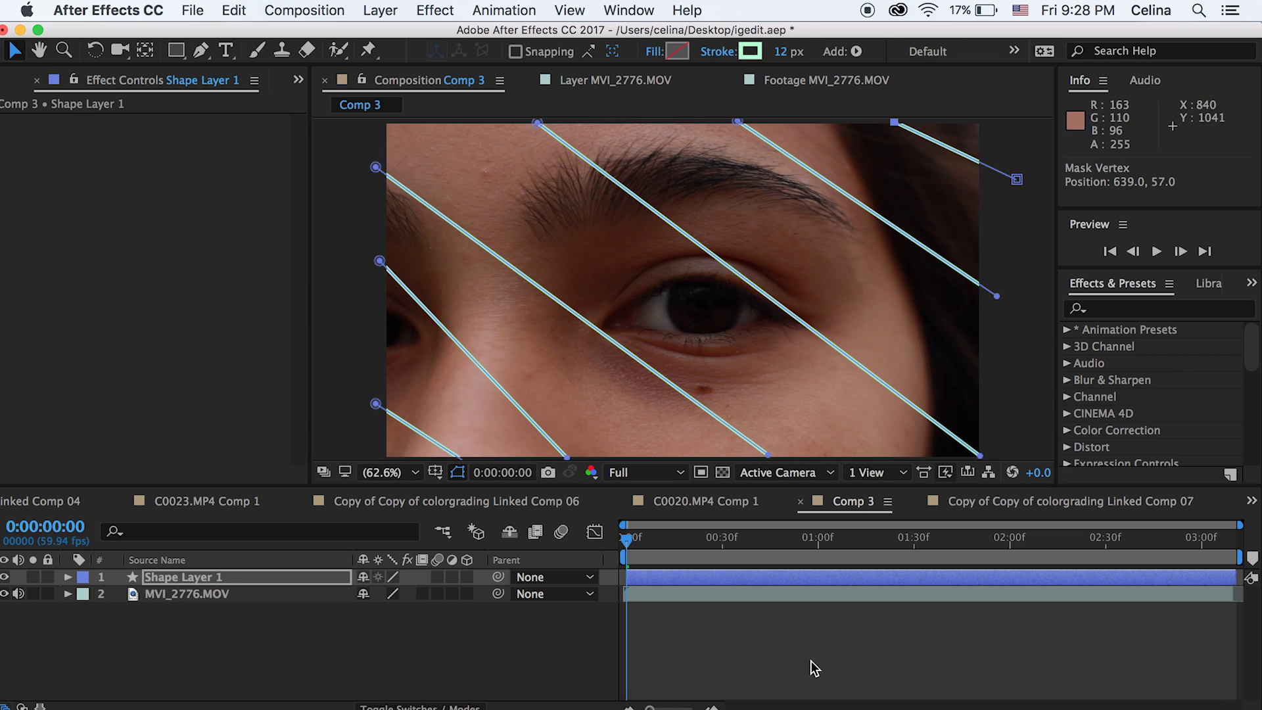
left_click(810, 661)
- Apply the CC Bend It effect to Shape Layer 1 with a Bend value of 110
left_click(739, 577)
left_click(1153, 310)
type("bend")
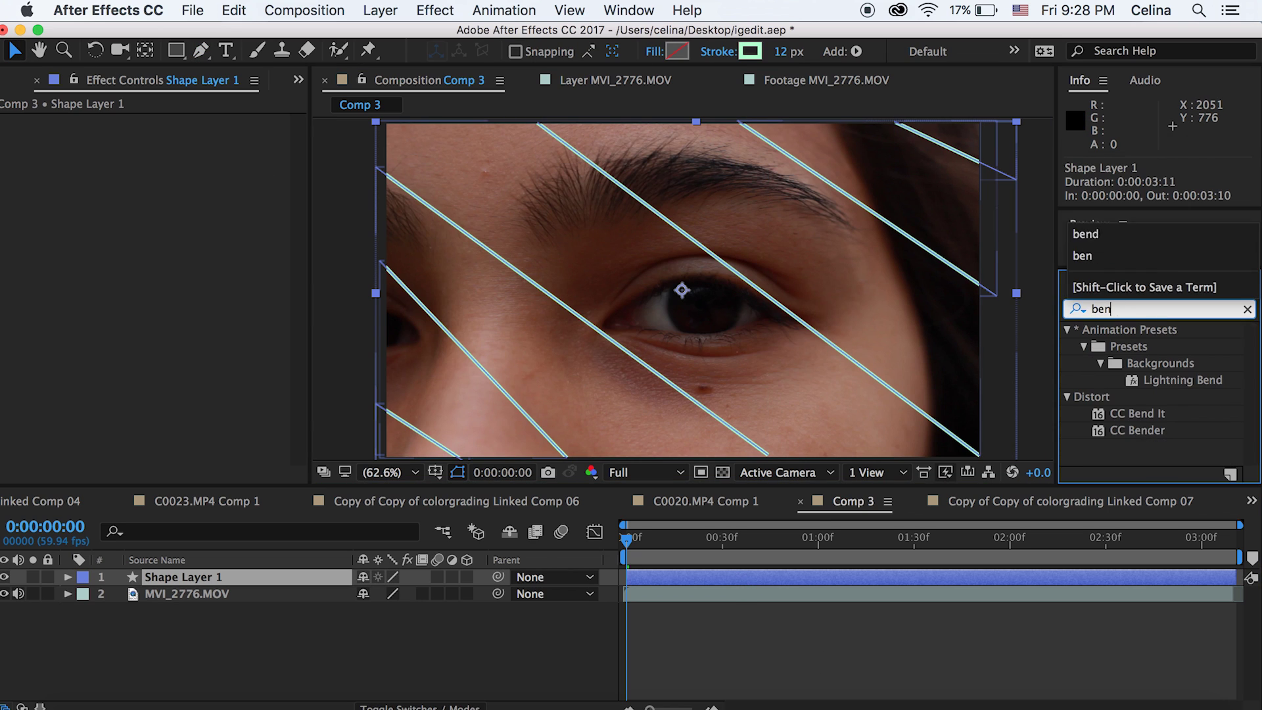
left_click(1134, 413)
double_click(1134, 413)
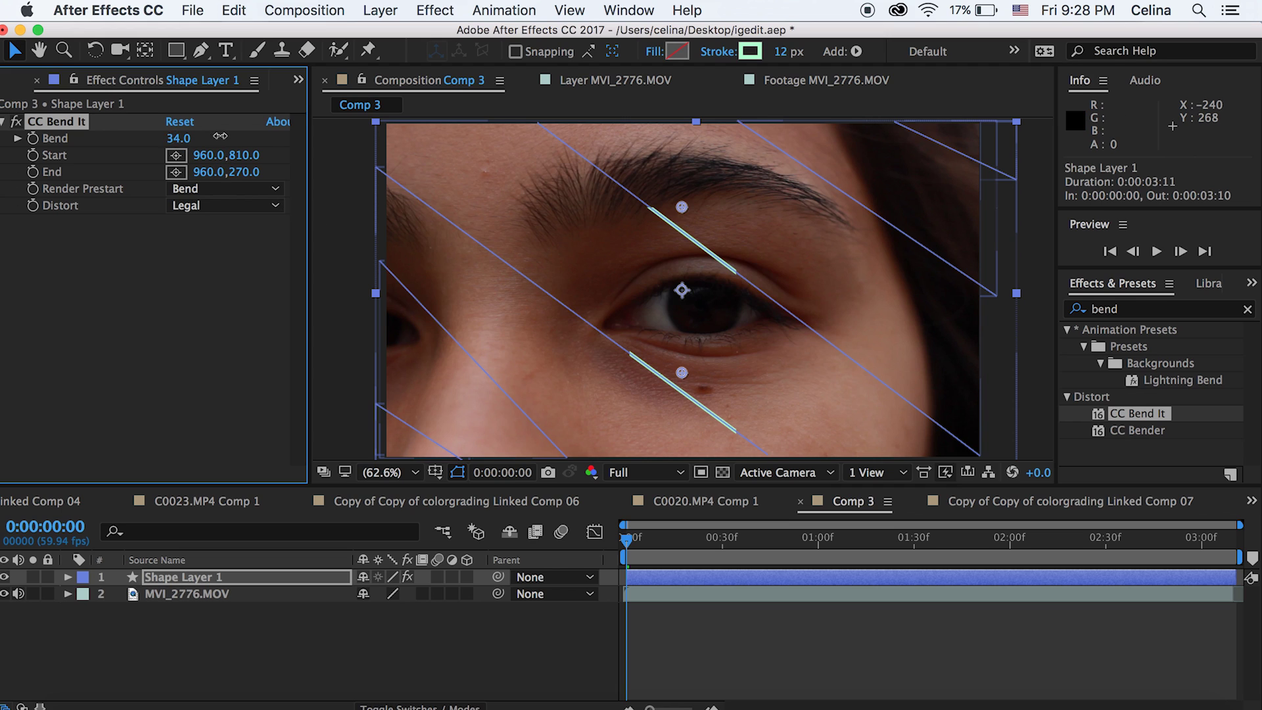
left_click_drag(220, 136, 286, 135)
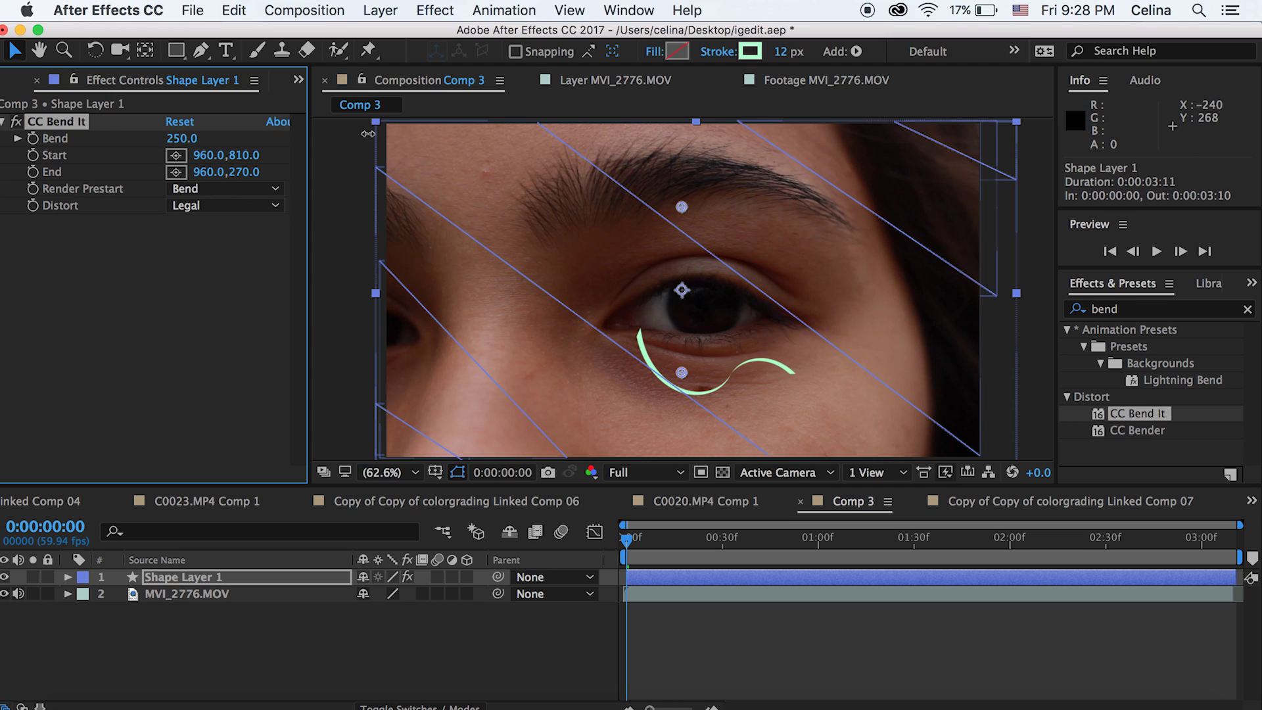
key("super+z")
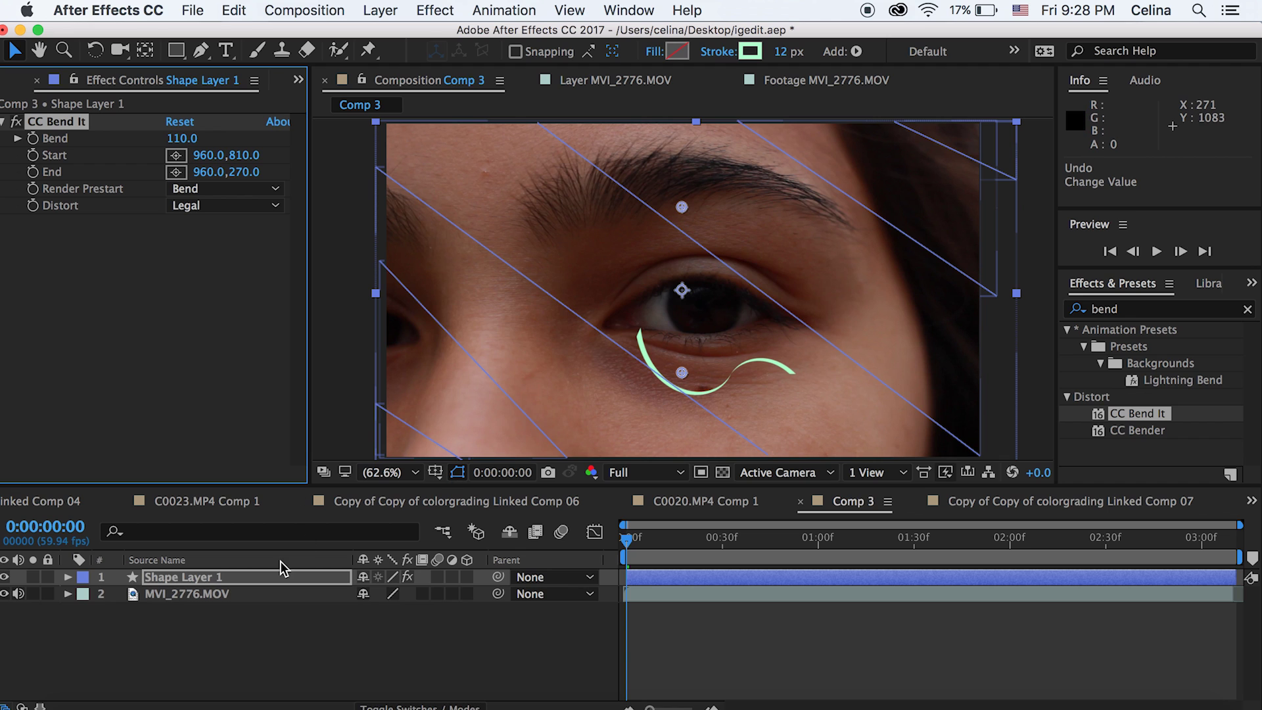
- Try scaling Shape Layer 1 to -3% and undo the accidental move of the video layer
key("s")
left_click_drag(394, 595, 318, 578)
left_click_drag(753, 308, 711, 303)
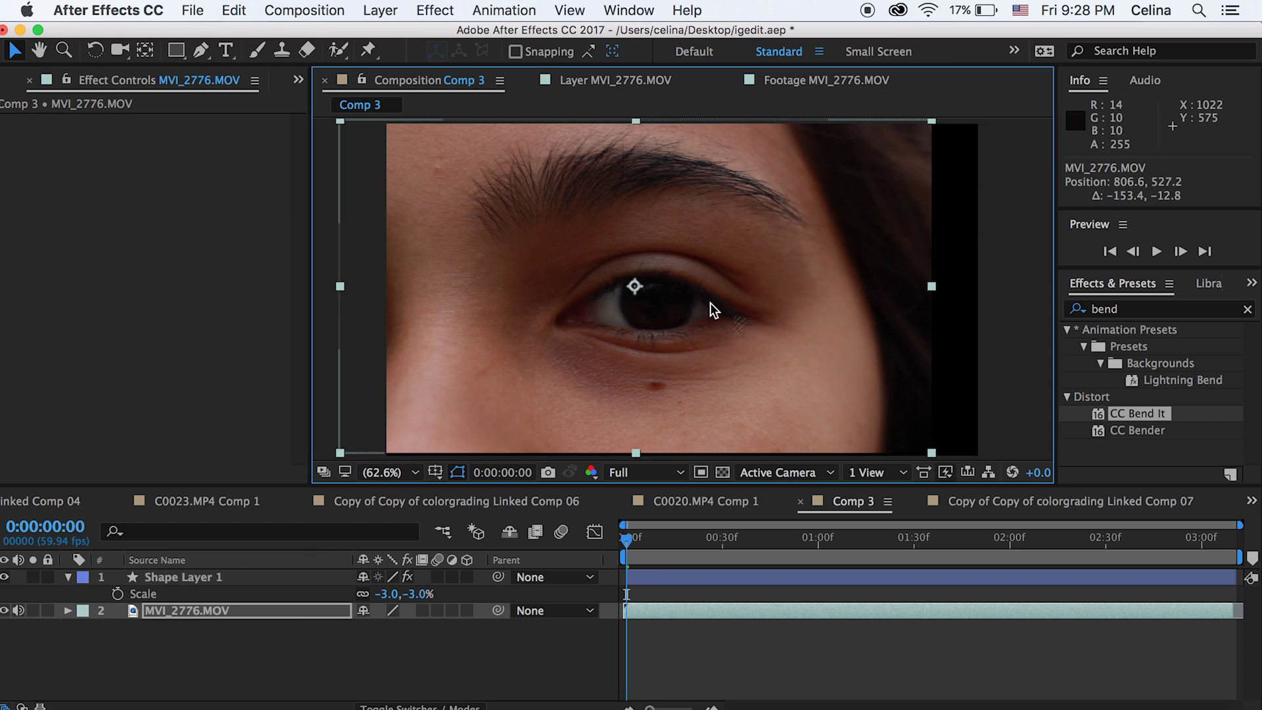
key("super+z")
- Scale Shape Layer 1 to 7% and set the CC Bend It start point to 877, 731, fitting the bent lines over the iris
left_click(226, 575)
key("s")
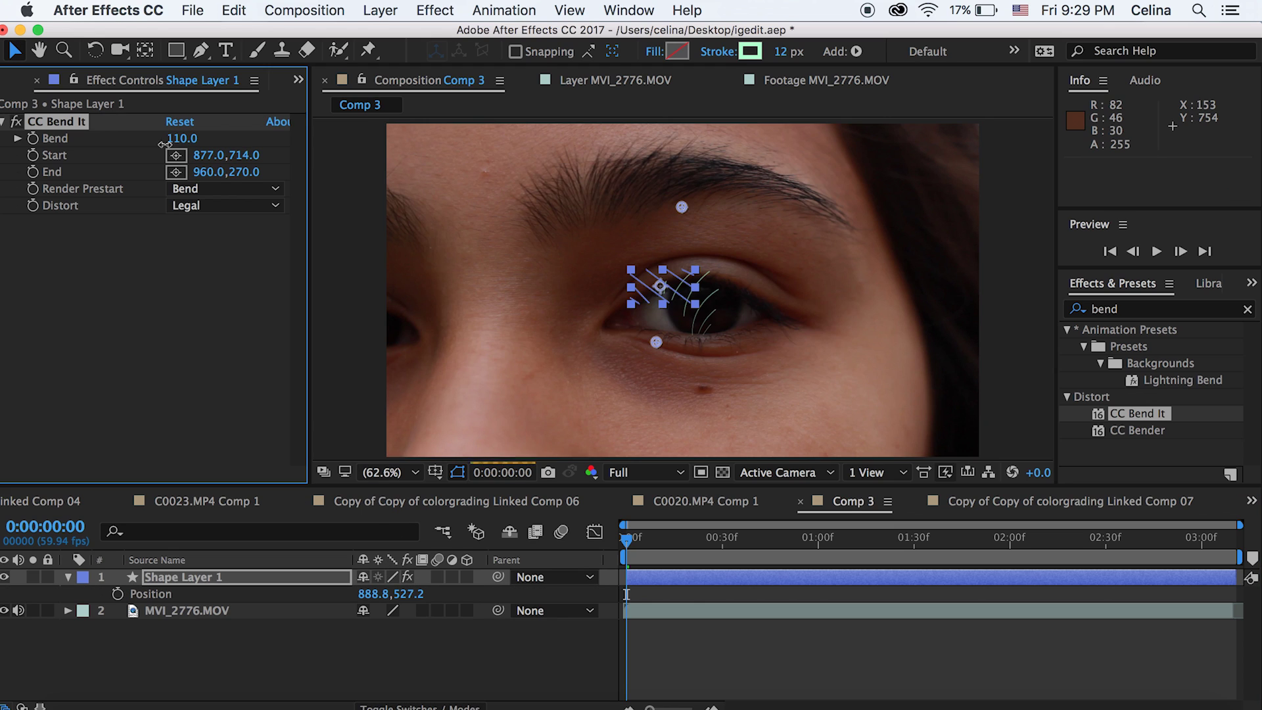
left_click_drag(170, 144, 183, 140)
key("s")
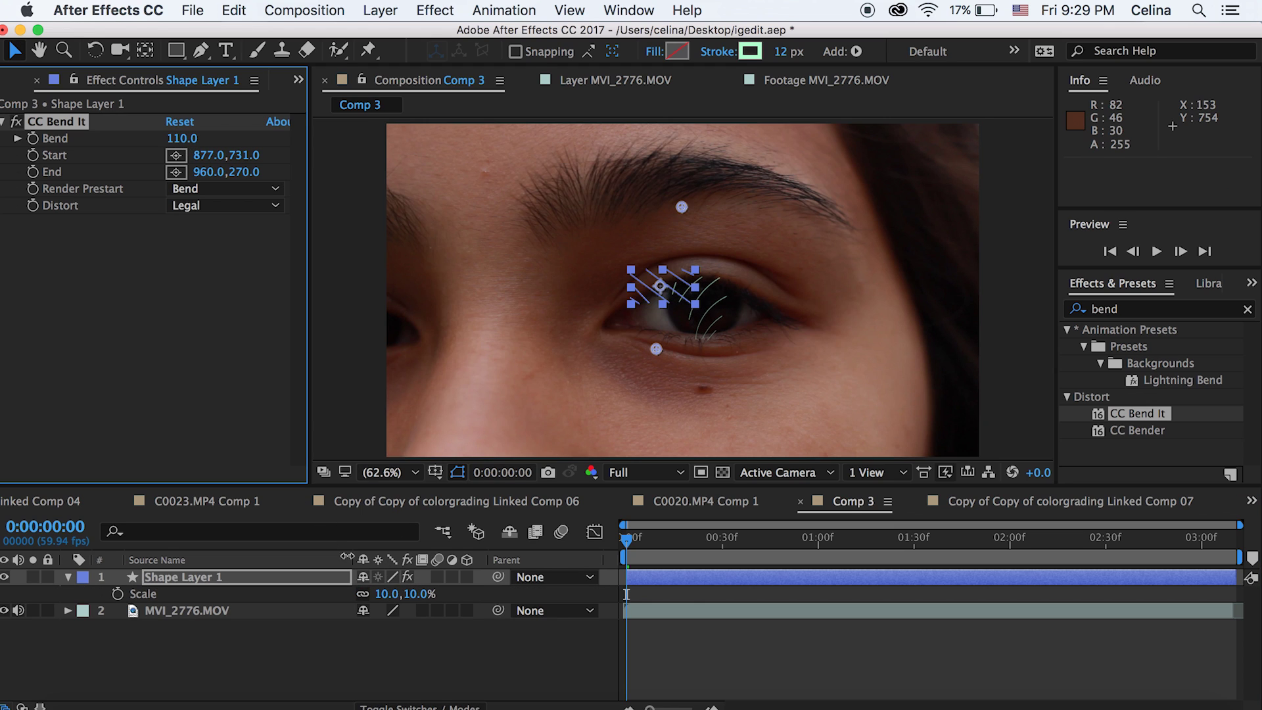
left_click_drag(414, 597, 421, 592)
left_click(704, 667)
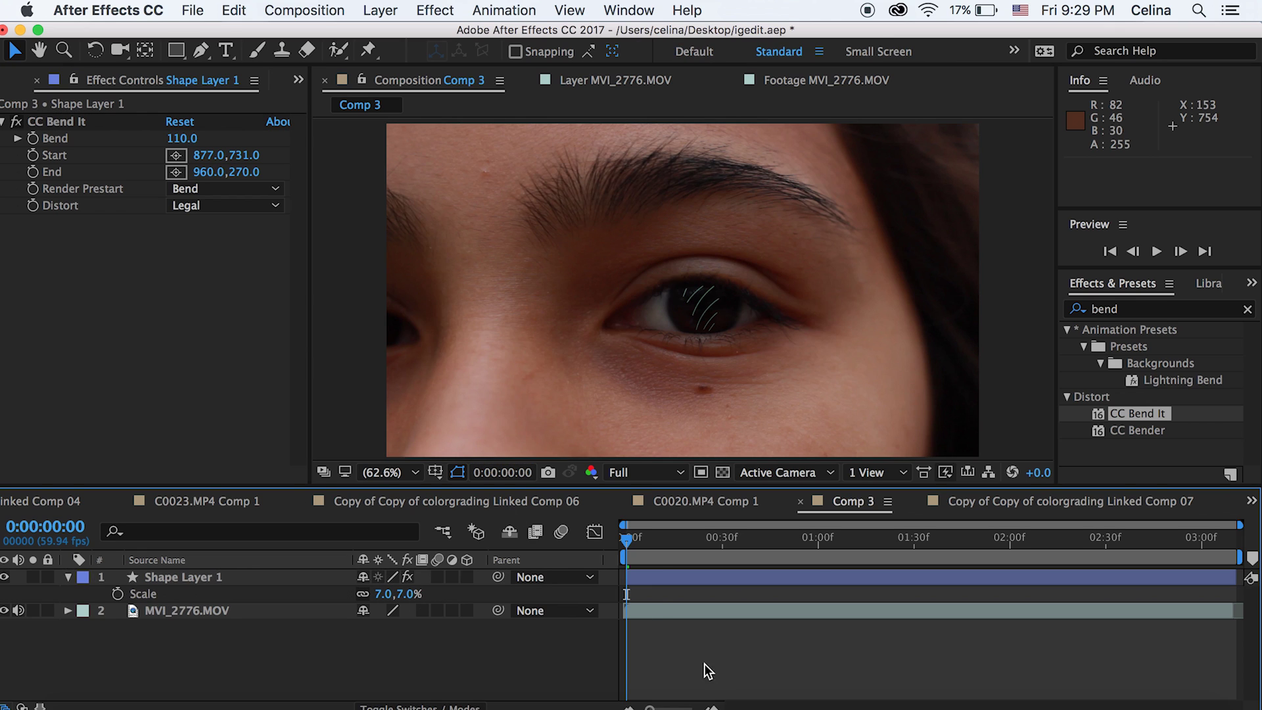
left_click(69, 577)
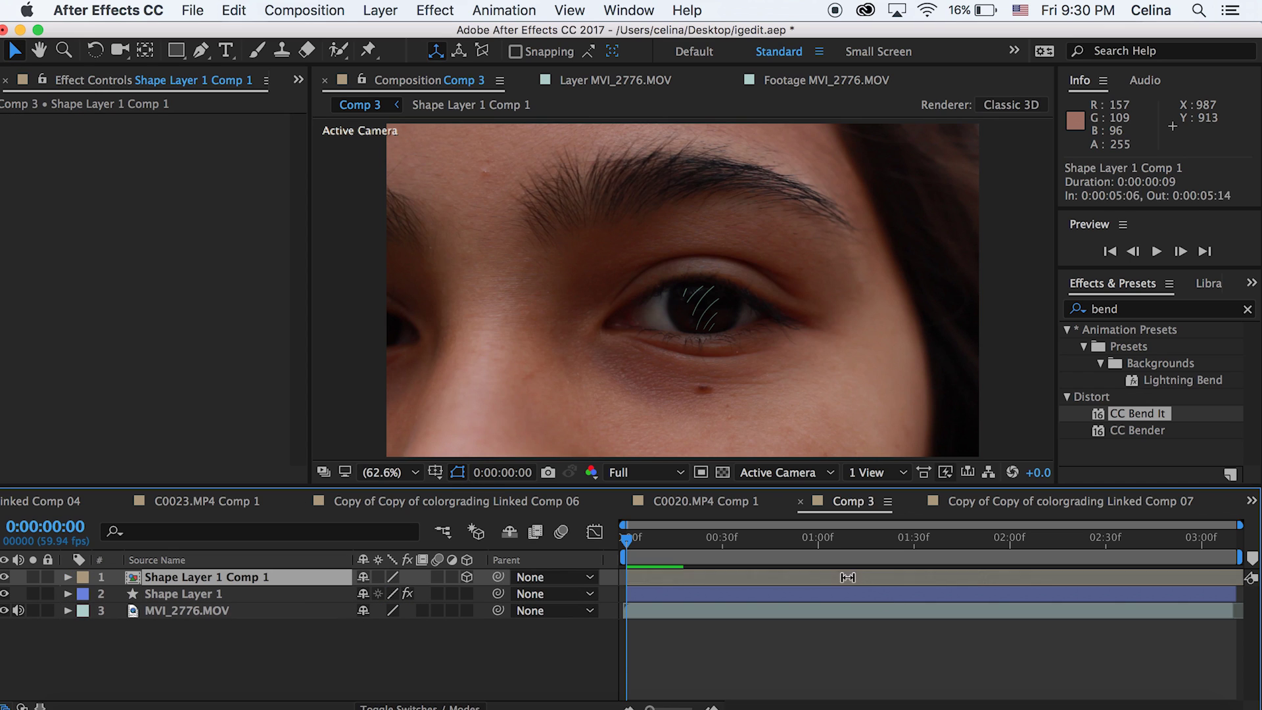
- Place the Shape Layer 1 Comp 1 layer at the start of Comp 3's timeline and hide Shape Layer 1
left_click_drag(848, 576, 357, 533)
left_click_drag(815, 579, 364, 584)
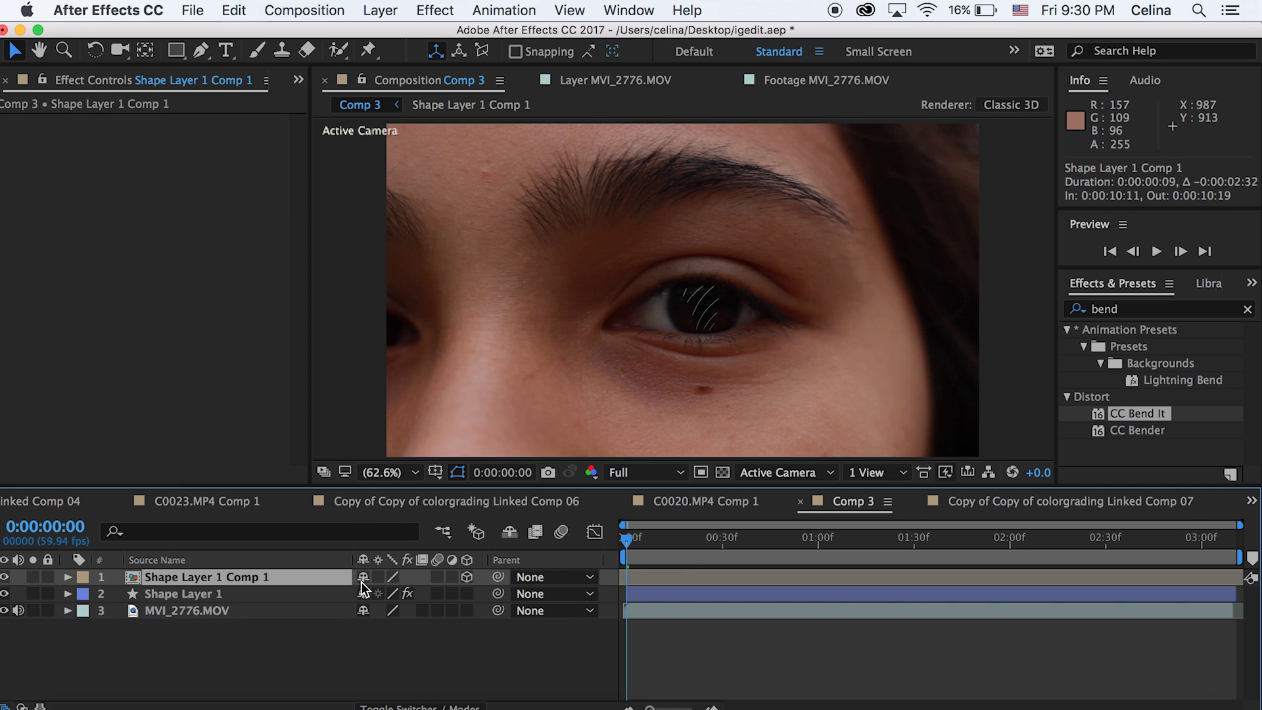
left_click_drag(978, 581, 88, 563)
left_click_drag(1048, 565, 1105, 582)
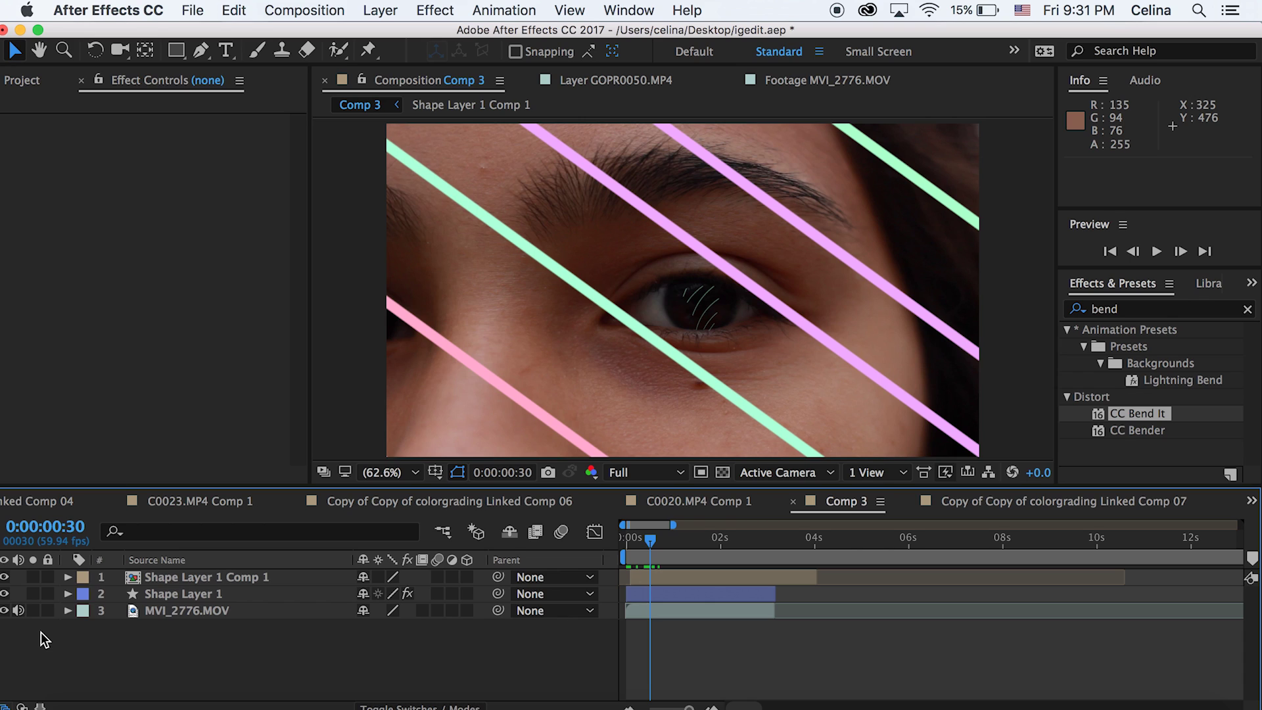
left_click(4, 593)
mouse_move(649, 545)
left_mouse_down()
mouse_move(633, 546)
mouse_move(676, 540)
mouse_move(632, 546)
mouse_move(644, 543)
left_mouse_up()
- Add a one-node camera with the 35mm preset and turn Shape Layer 1 Comp 1 into a 3D layer
left_click(366, 6)
left_click(366, 7)
left_click(366, 6)
mouse_move(389, 34)
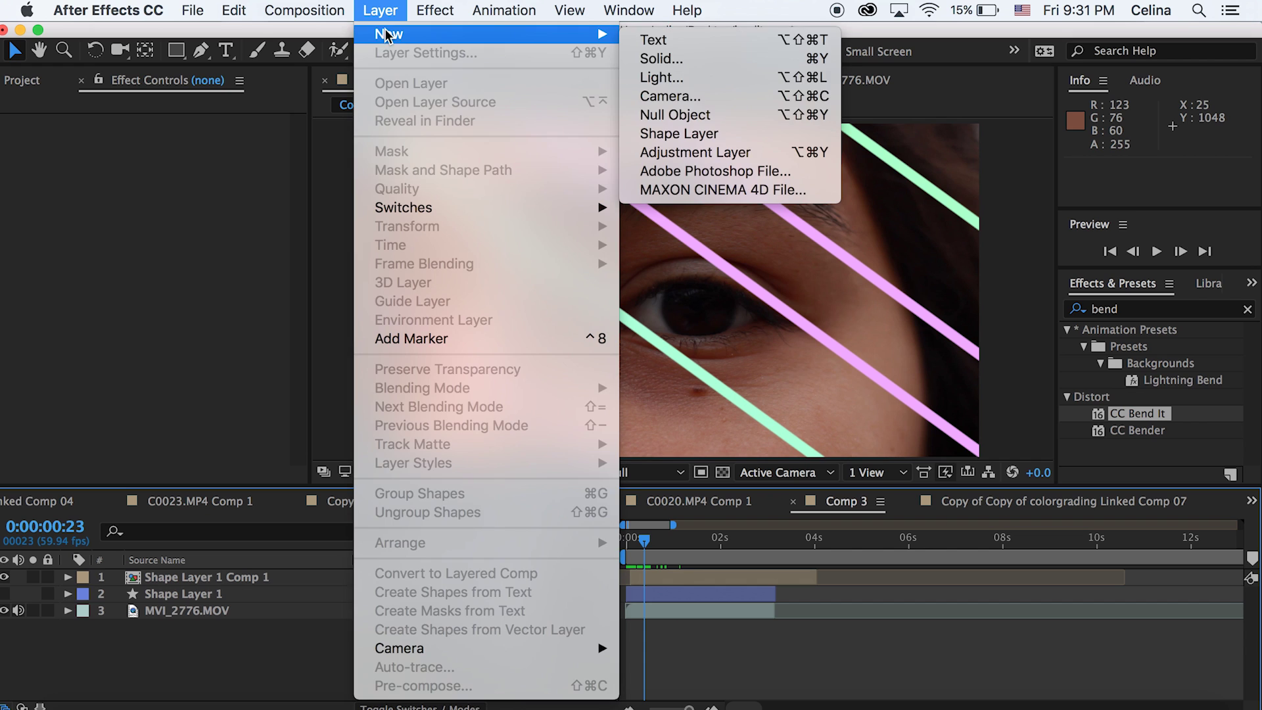
left_click(671, 96)
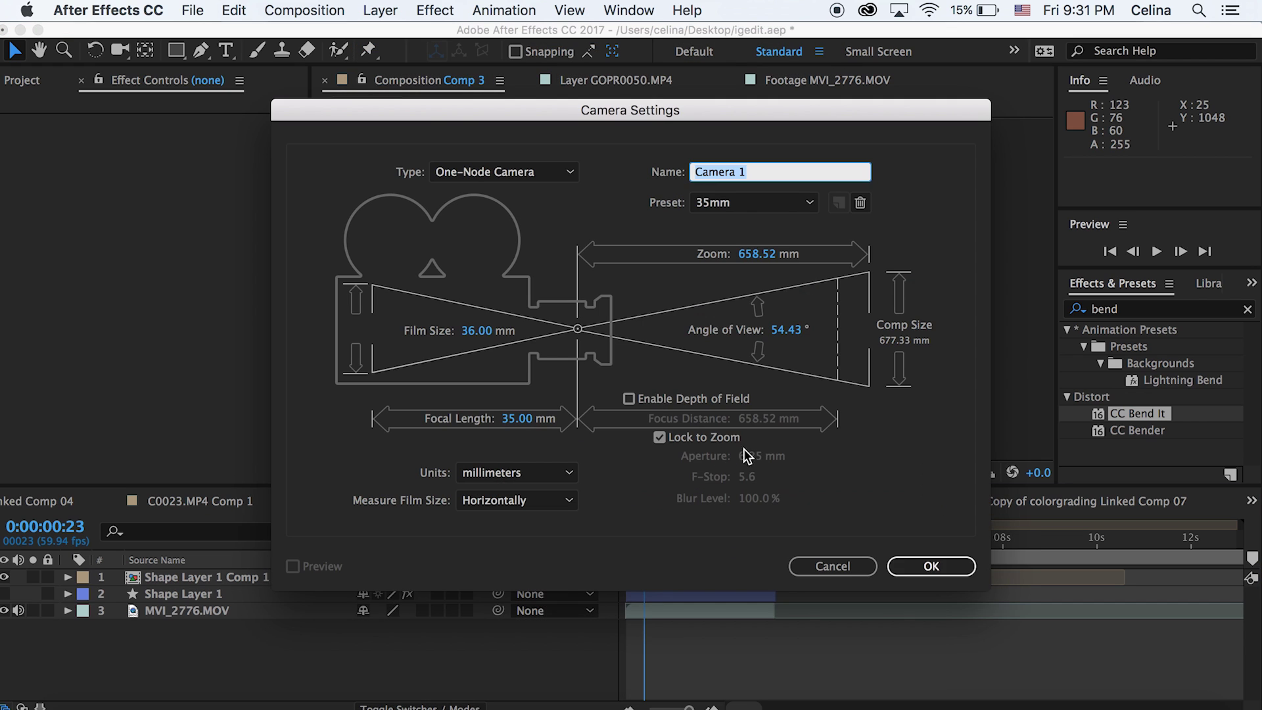
left_click(931, 567)
left_click(773, 428)
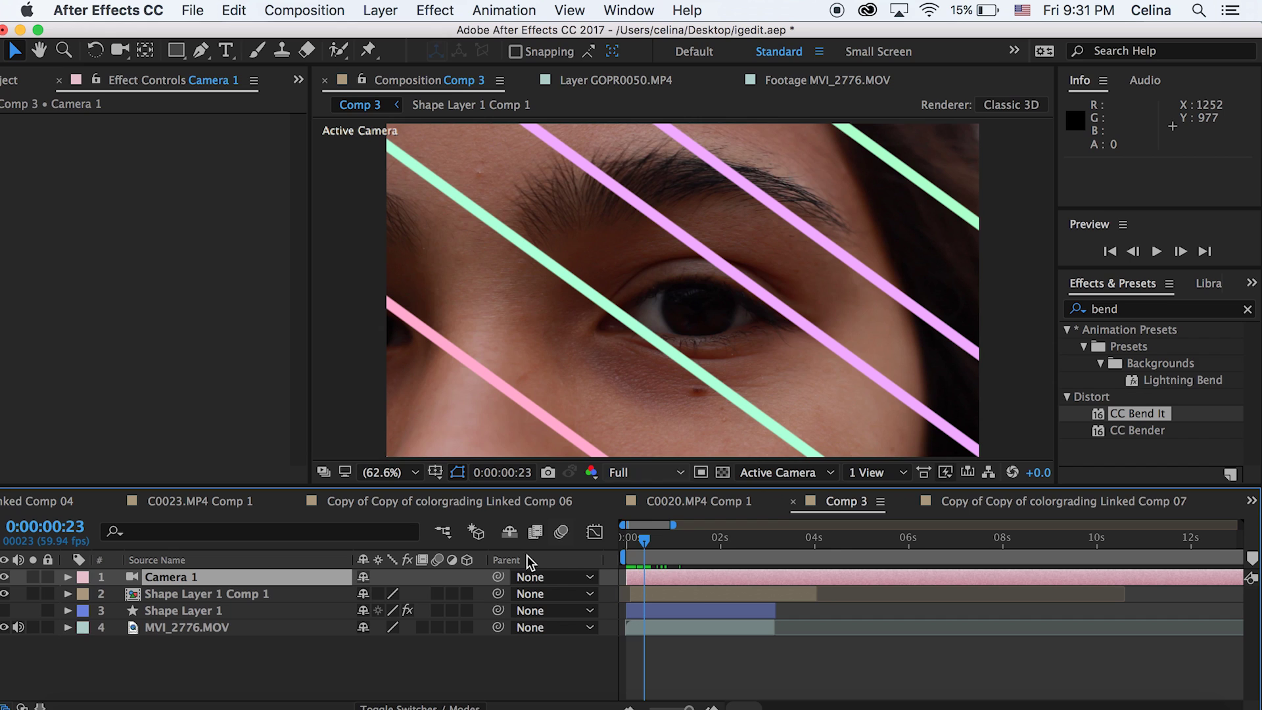
left_click(466, 593)
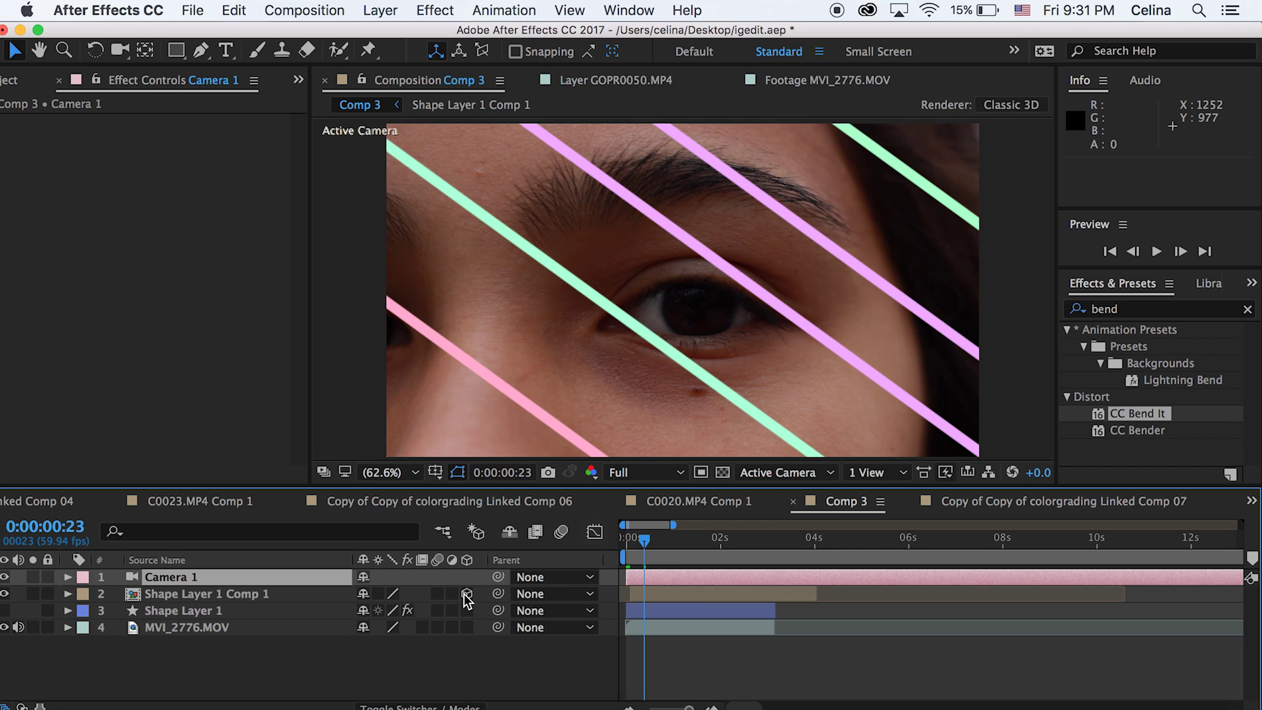
- Rotate the Shape Layer 1 Comp 1 layer in 3D to an orientation of about 291°, 358.4°, 56.1°
left_click(464, 701)
left_click(464, 700)
left_click(448, 674)
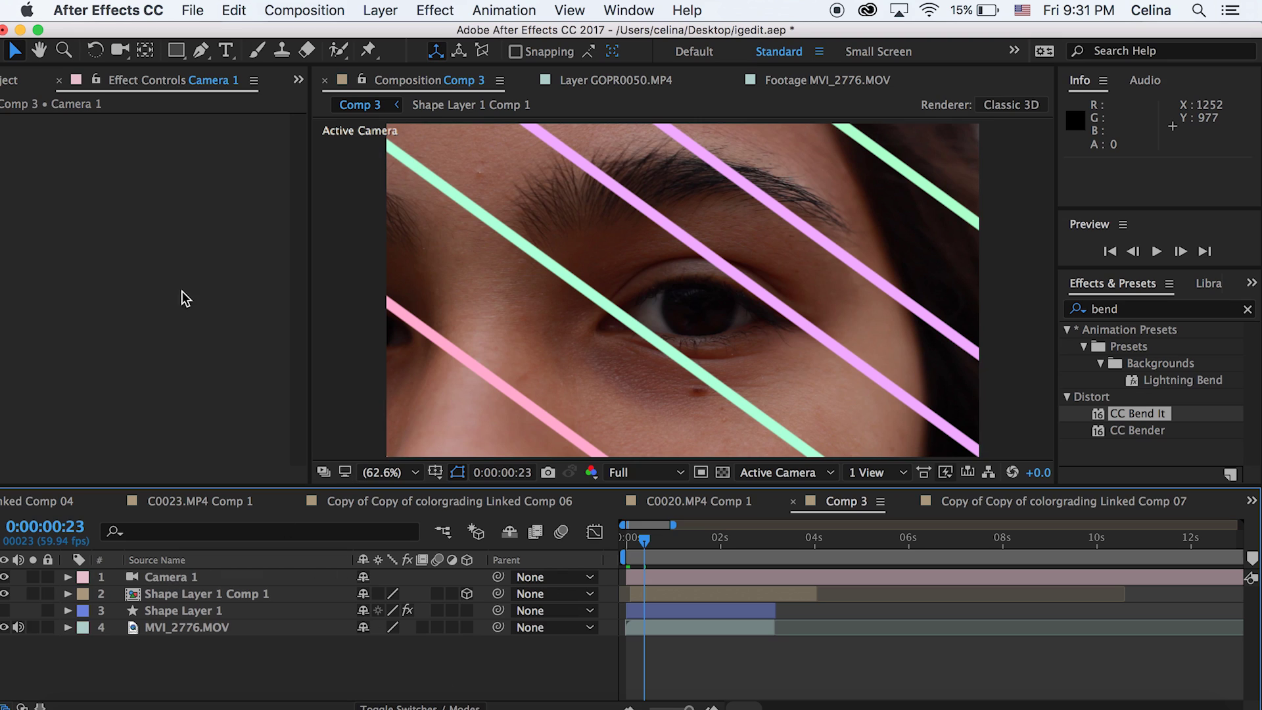
left_click(163, 579)
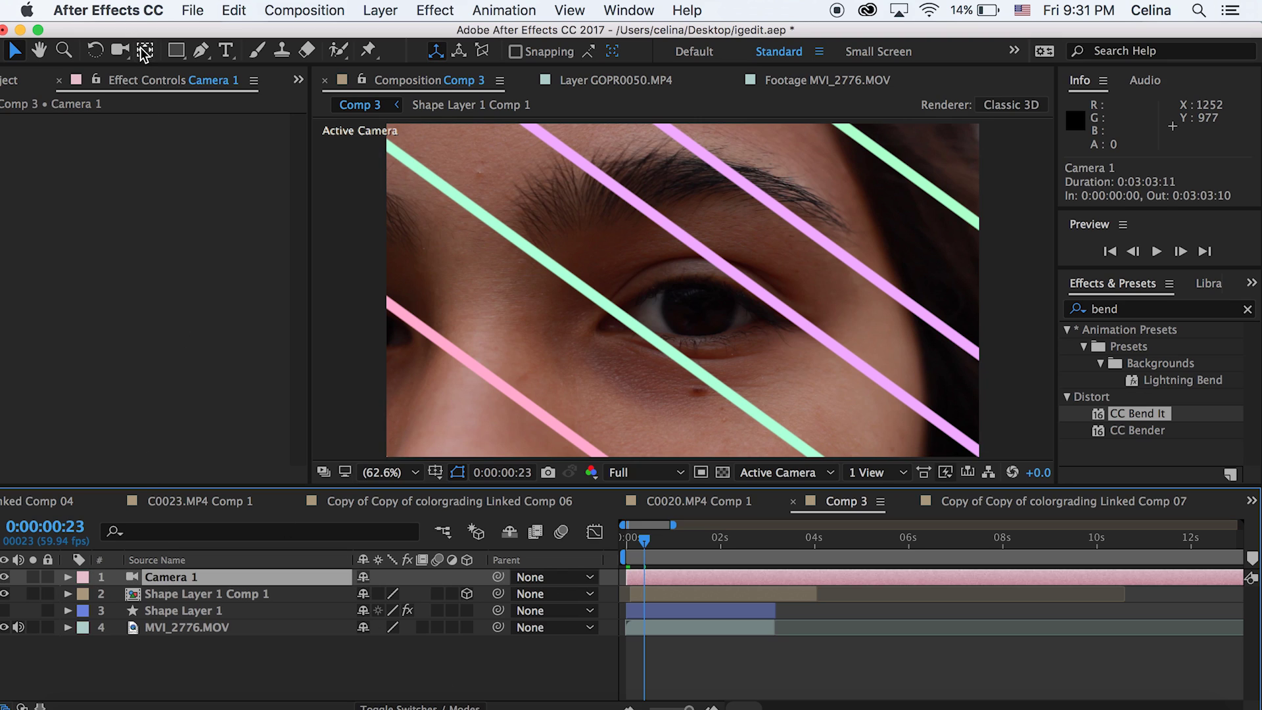
left_click(96, 50)
left_click(682, 290)
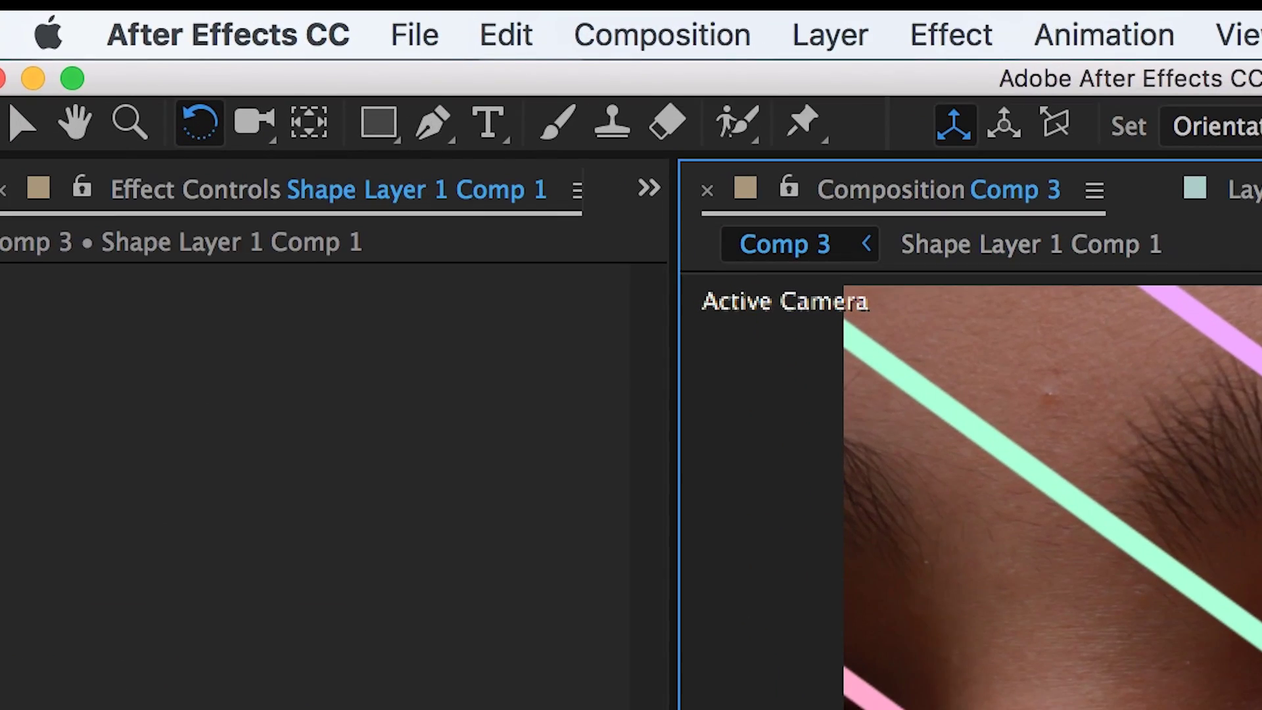
left_click_drag(976, 418, 570, 297)
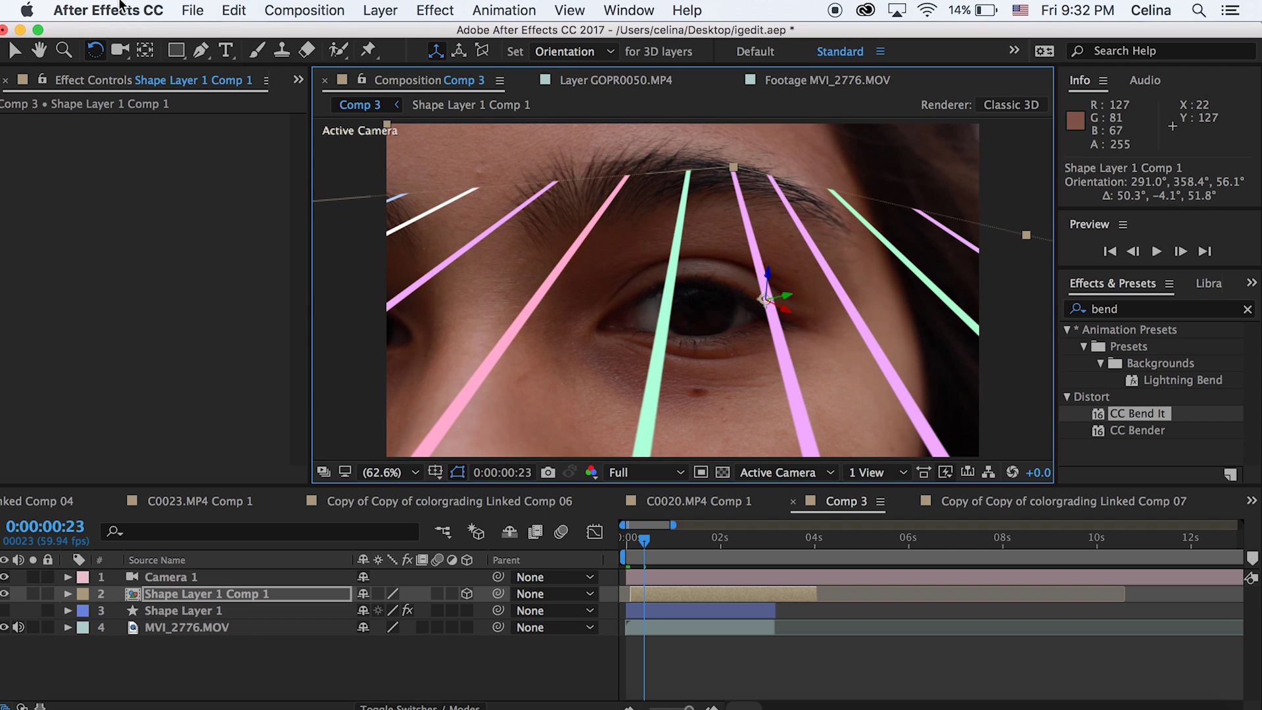
- Scale Shape Layer 1 Comp 1 to -37% and move it over the eye at about position 1041.9, 623.7
key("s")
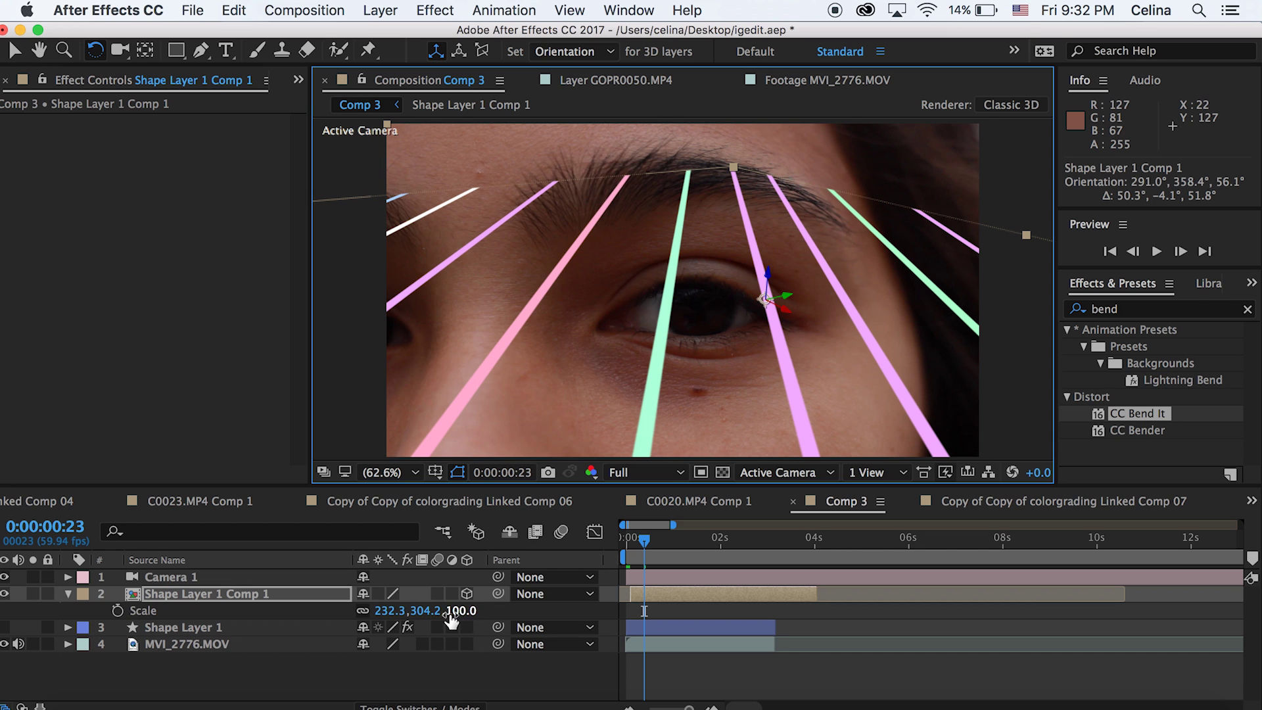
left_click_drag(389, 610, 333, 619)
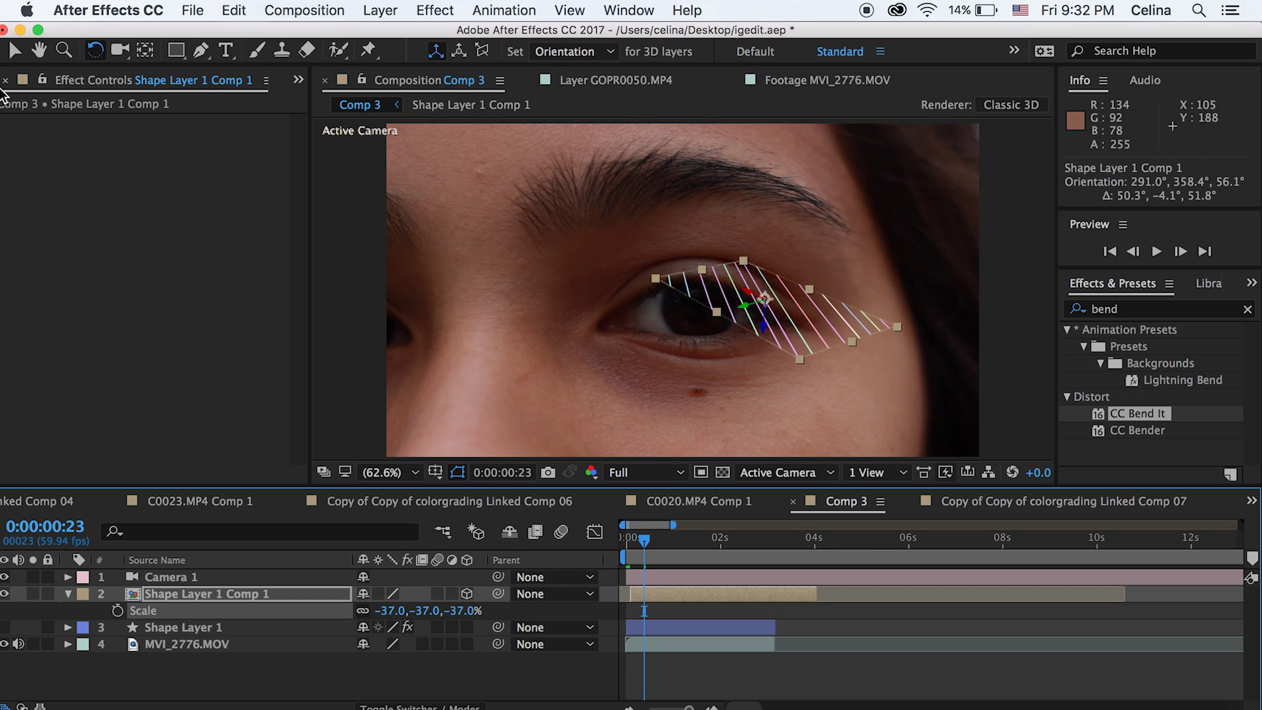
key("v")
left_click_drag(731, 344, 704, 340)
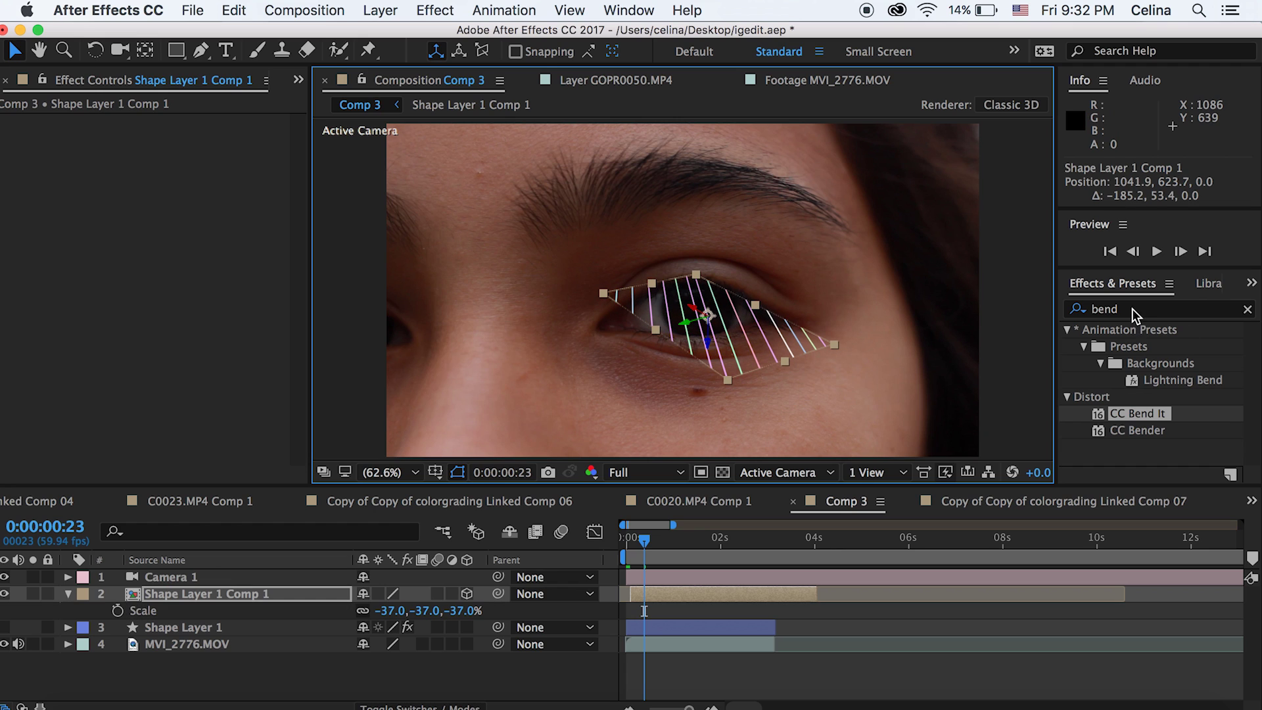
- Apply CC Bend It to Shape Layer 1 Comp 1 and set Bend to 135
double_click(1134, 415)
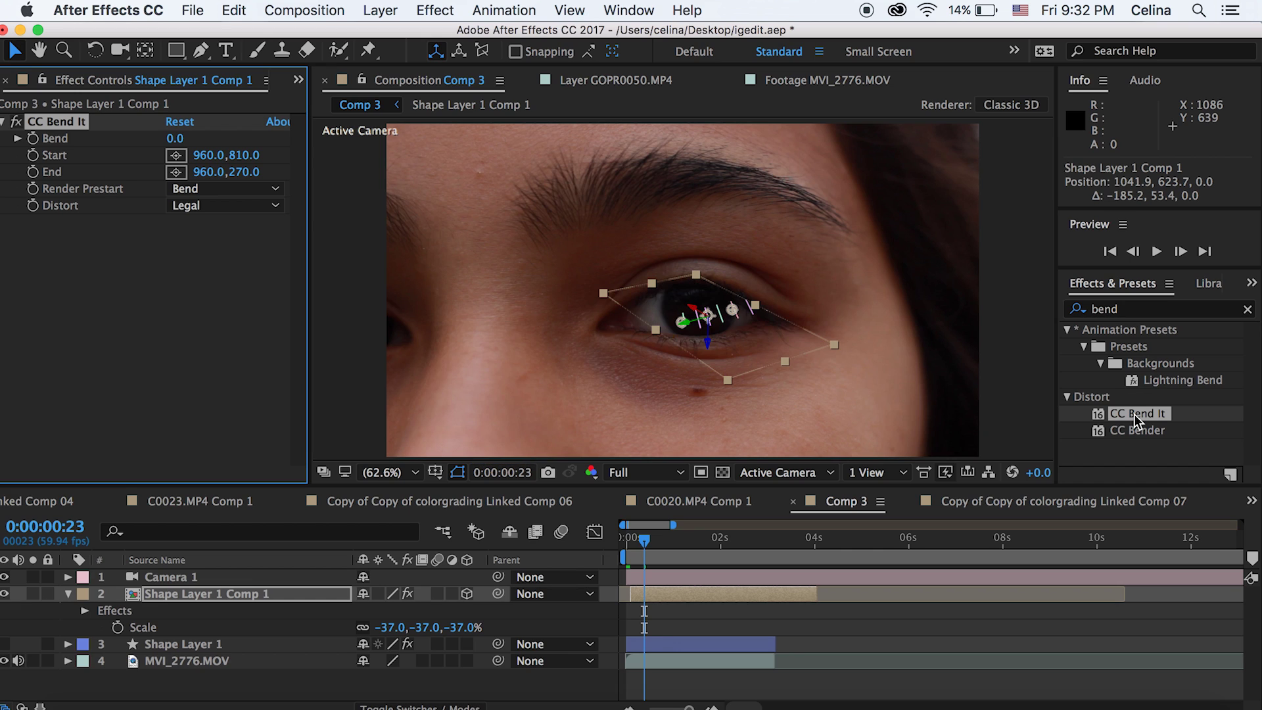
left_click_drag(173, 138, 301, 129)
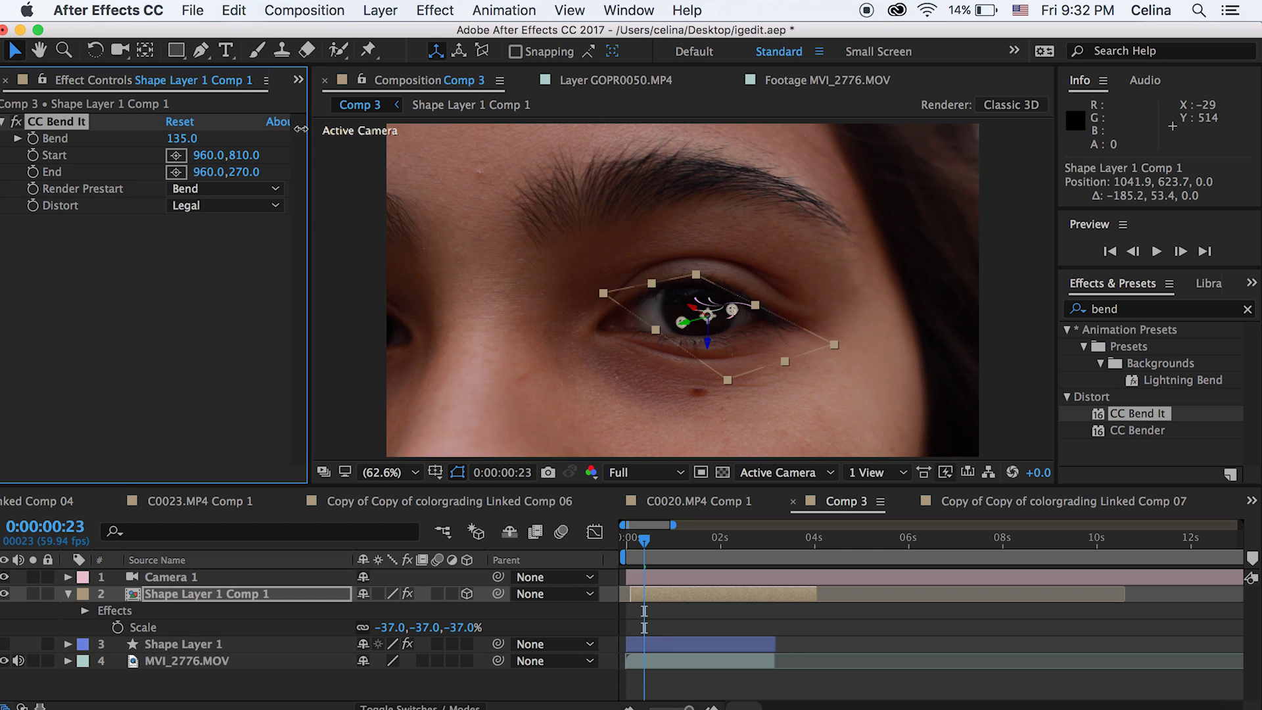
- Scale Shape Layer 1 Comp 1 to -78%, place it at the iris and rotate it in 3D to turn the bent lines toward the camera
left_click_drag(442, 627, 414, 626)
left_click_drag(697, 323, 662, 343)
left_click(95, 50)
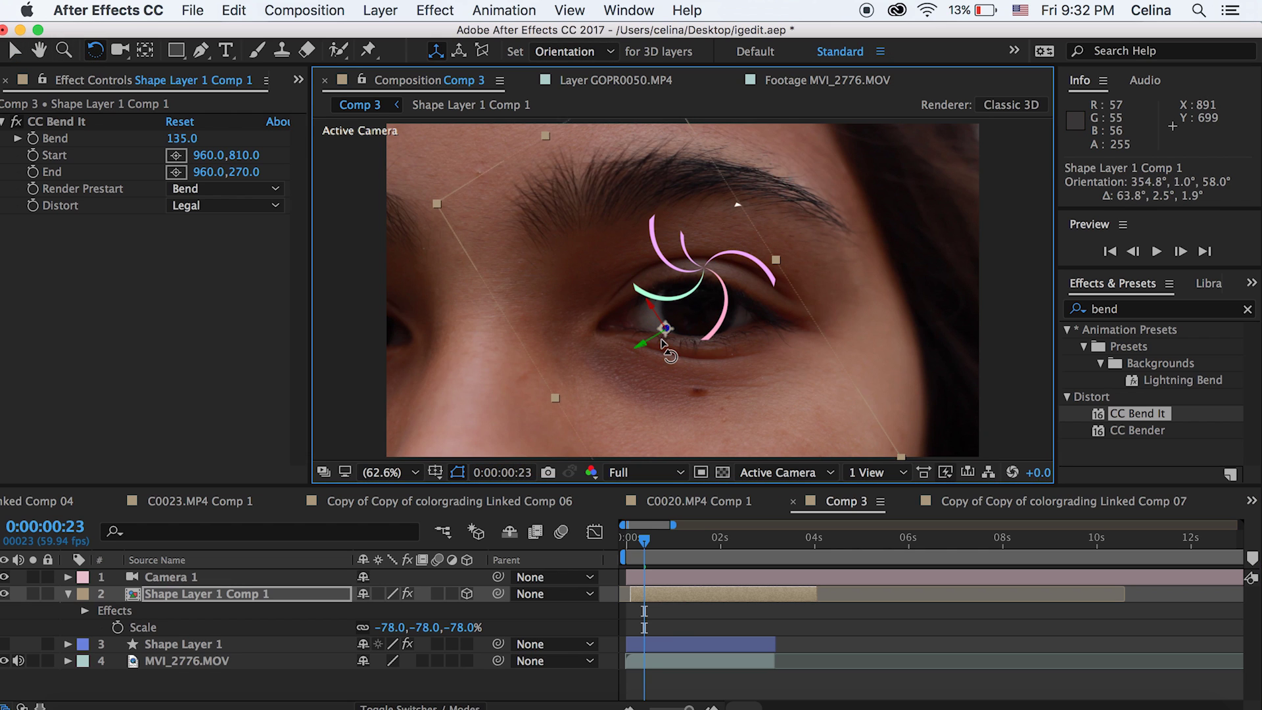
left_click_drag(661, 341, 665, 348)
- Scale Shape Layer 1 Comp 1 down to -42% and centre its swirl of lines over the iris
key("s")
left_click_drag(459, 610, 483, 601)
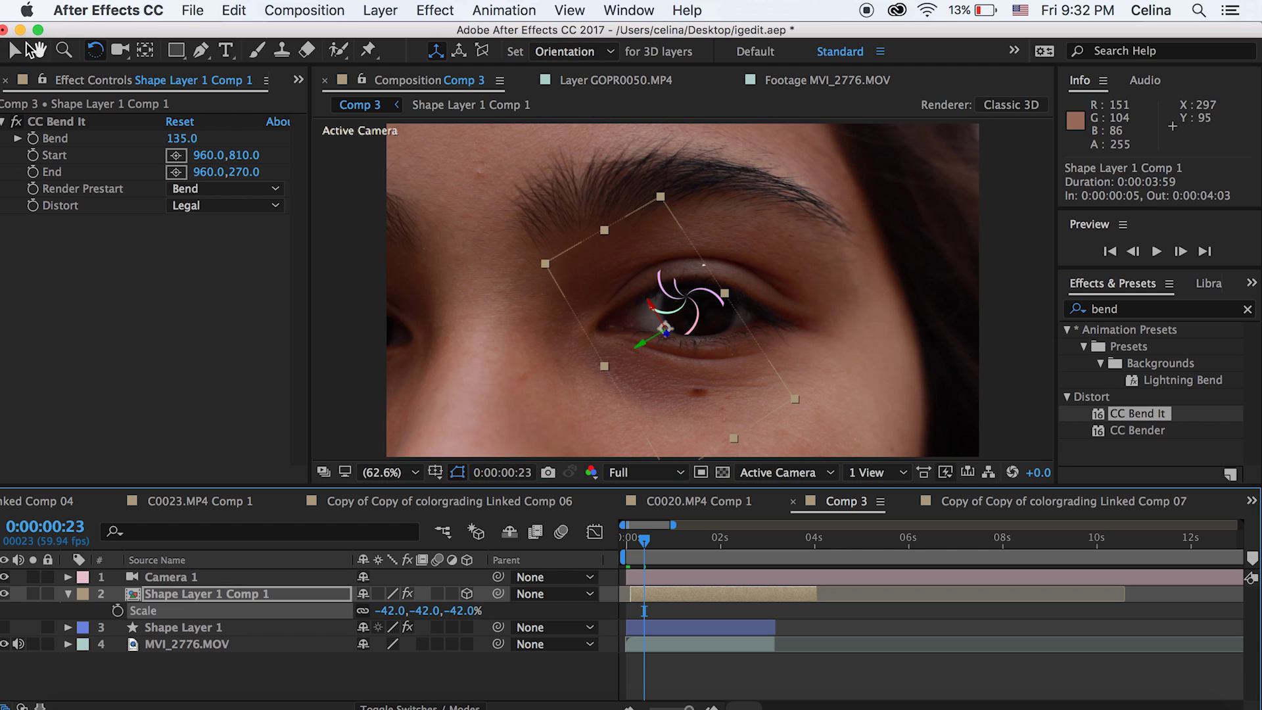
left_click(14, 50)
left_click_drag(685, 309, 705, 310)
- Try changing the rotation of Shape Layer 1 Comp 1, including X Rotation to 53°, and undo each change
key("r")
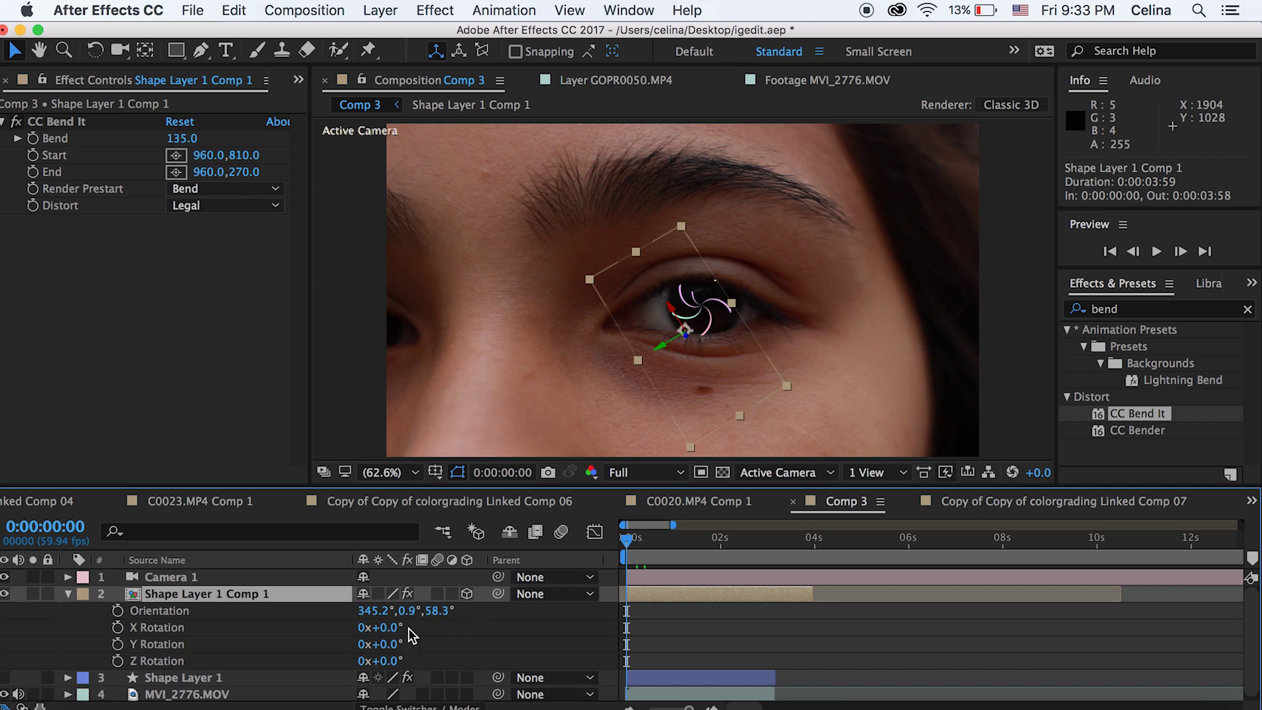
left_click_drag(388, 644, 411, 660)
key("super+z")
key("super+z")
left_click_drag(401, 628, 443, 622)
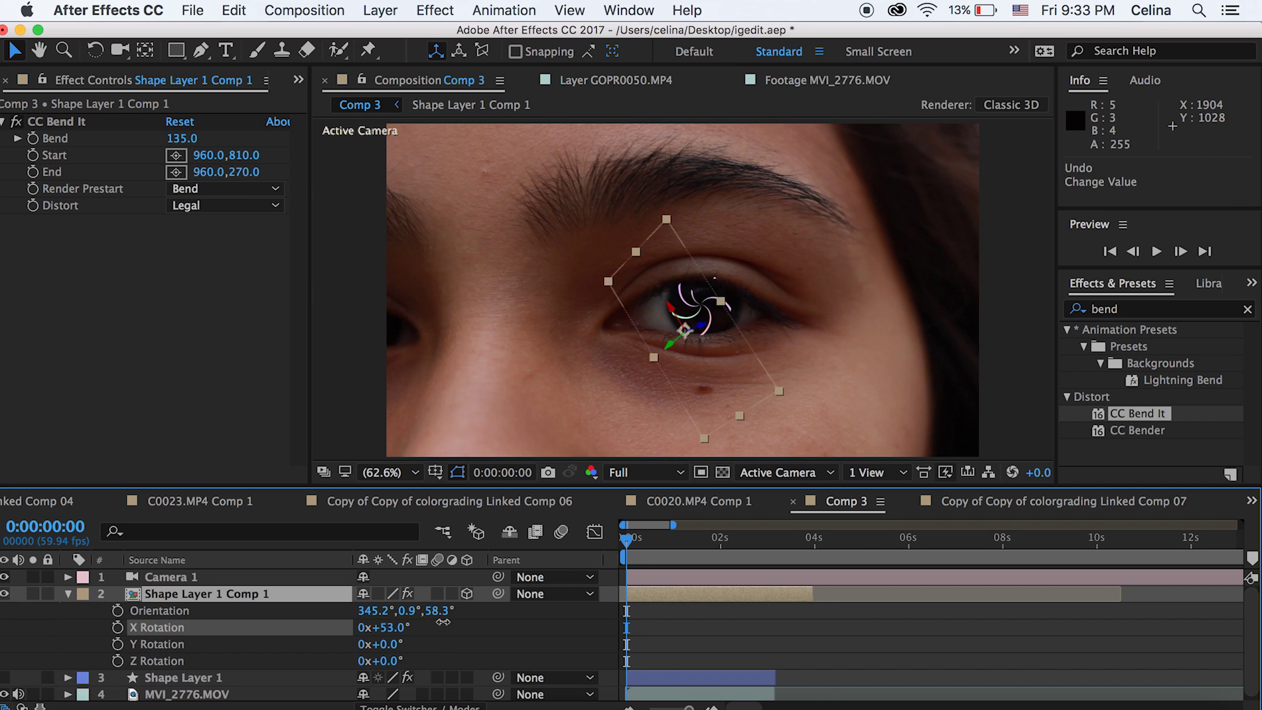
key("super+z")
left_click(68, 593)
- Apply the Turbulent Displace effect to Shape Layer 1 Comp 1 and set its Amount to 108
left_click(653, 648)
left_click(684, 594)
left_click(1145, 309)
type("turbu")
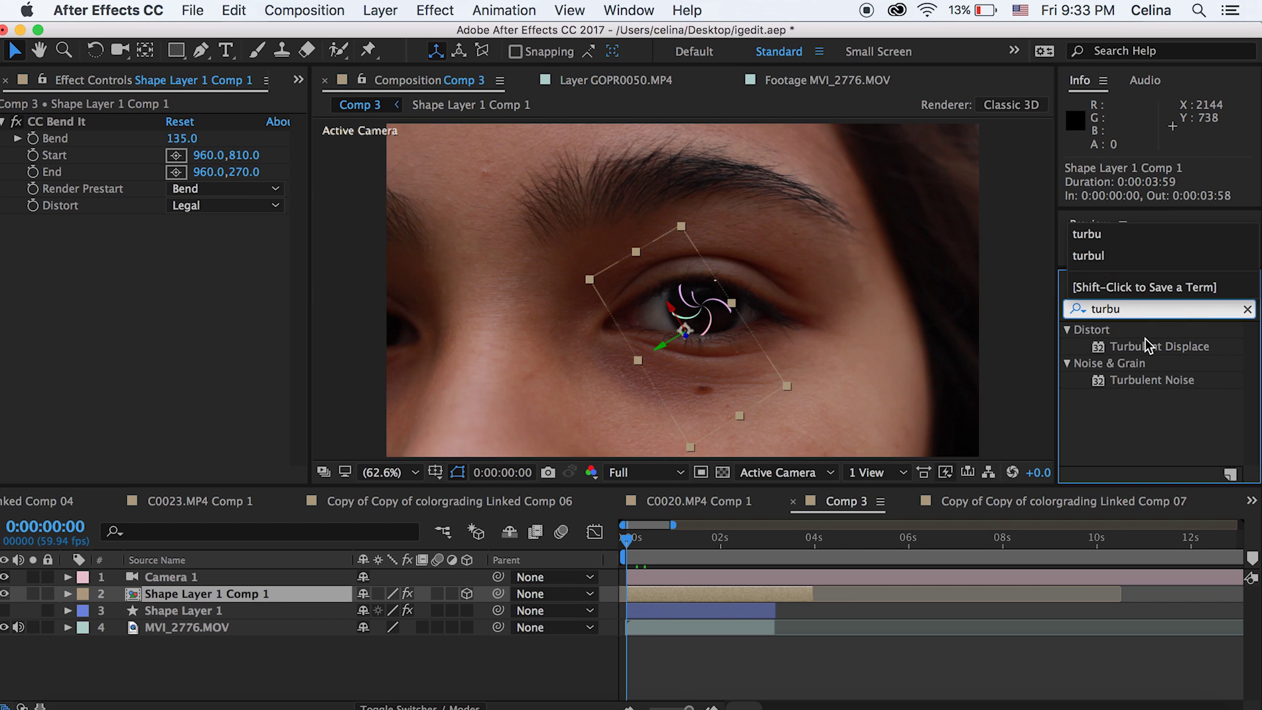
double_click(1145, 346)
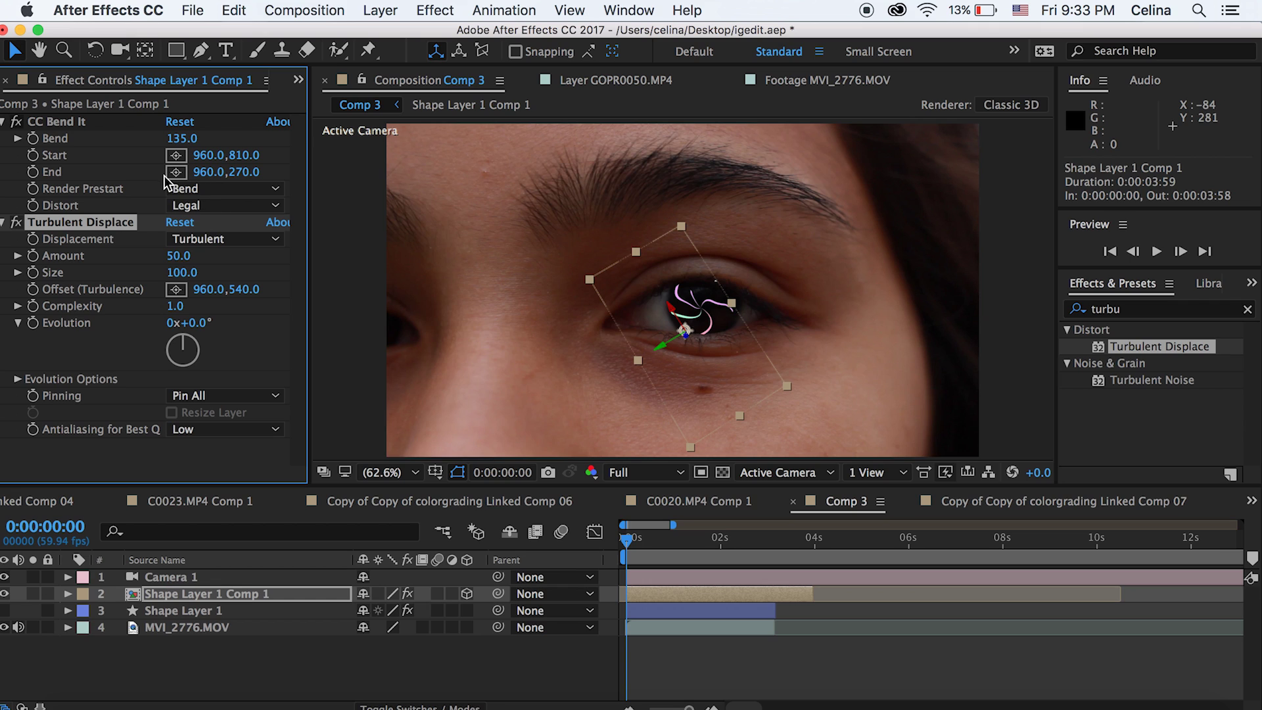
left_click_drag(178, 255, 122, 259)
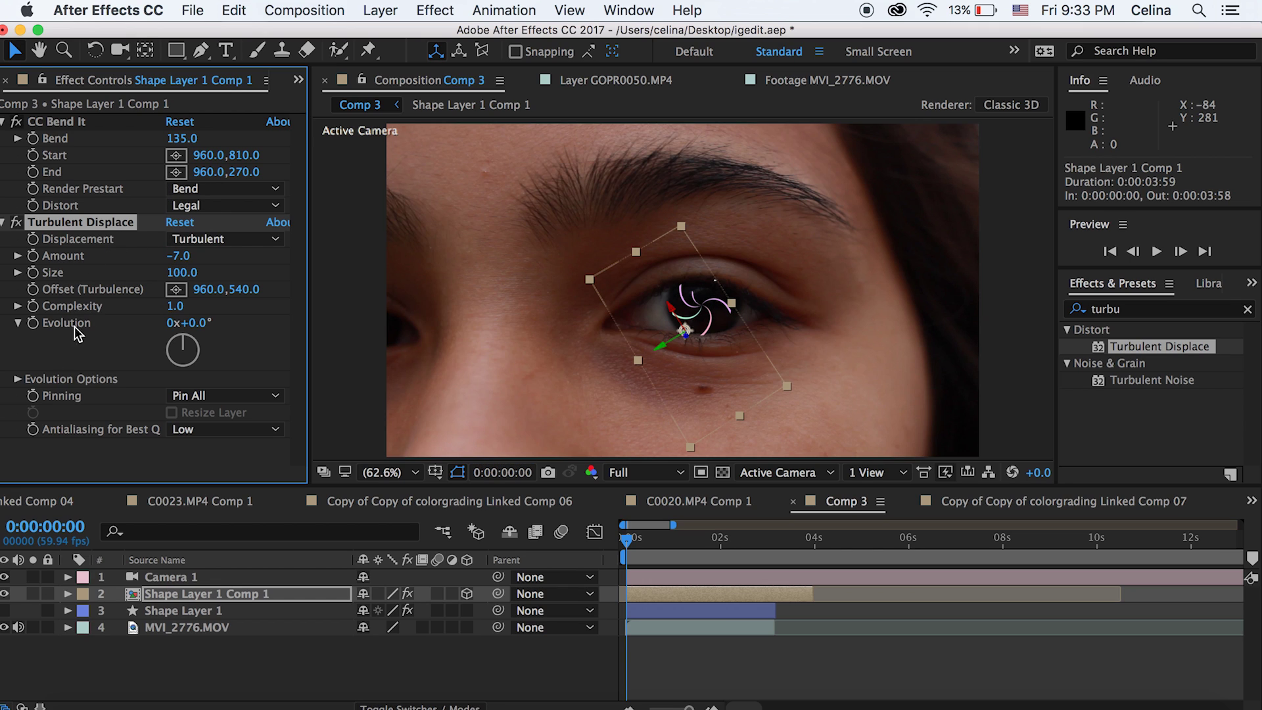
left_click_drag(177, 255, 203, 261)
left_click_drag(290, 253, 284, 253)
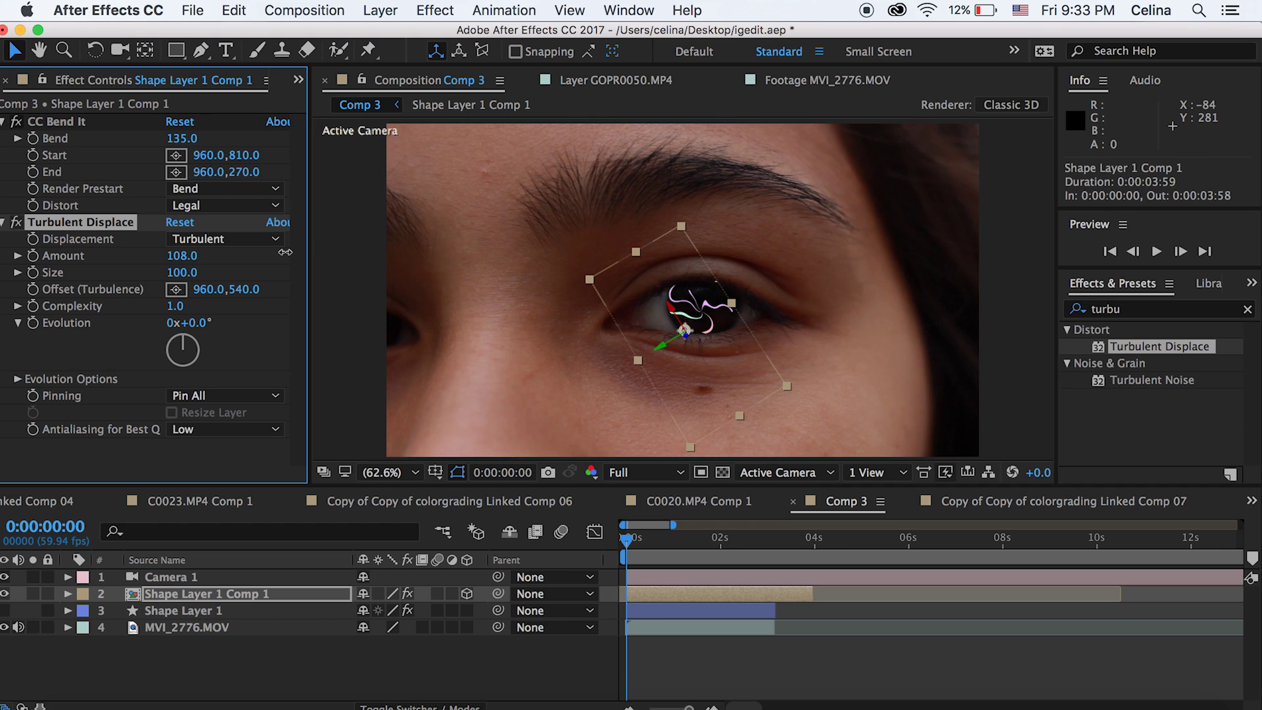
- Keyframe Turbulent Displace's Random Seed from the start of Comp 3 to the end of the video clip and preview the animation
left_click(18, 380)
left_click(19, 379)
left_click(18, 379)
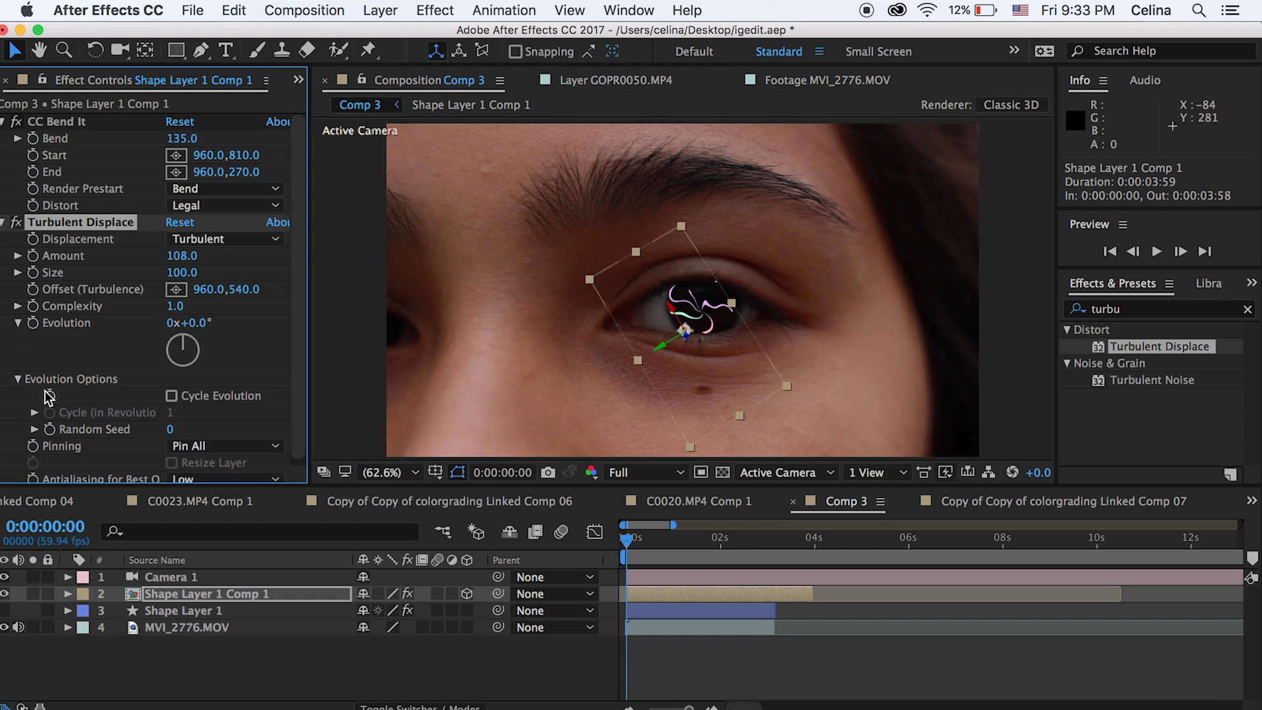
left_click(33, 429)
scroll(30, 430, "down", 1)
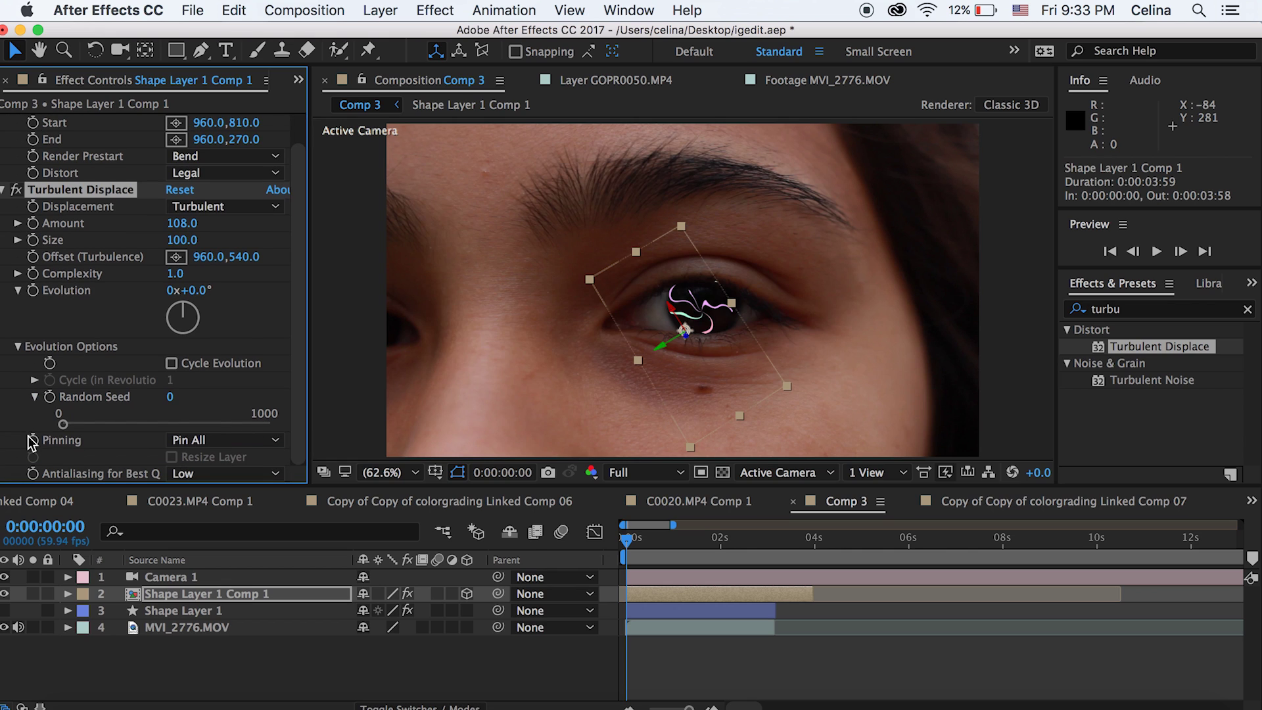
left_click(50, 398)
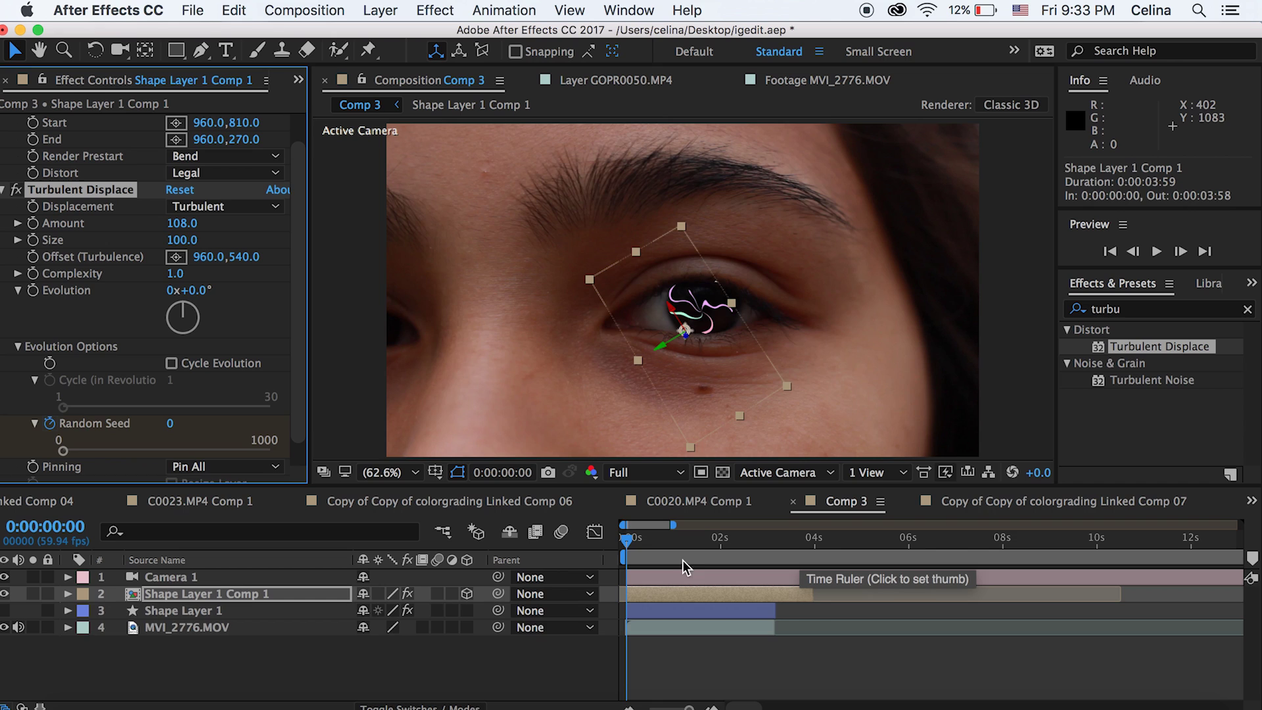
key("u")
key("space")
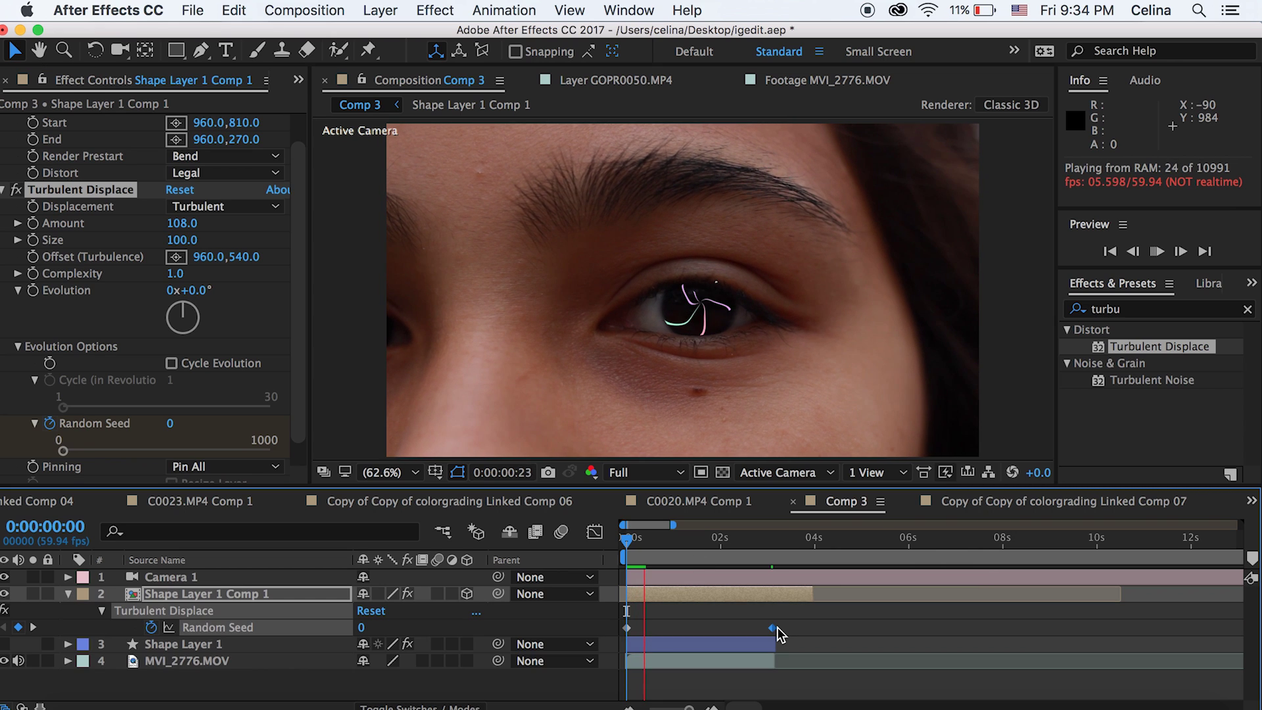
- Set a Random Seed keyframe of 12 at 0:00:01:36 and preview Comp 3 from the start
left_click(170, 424)
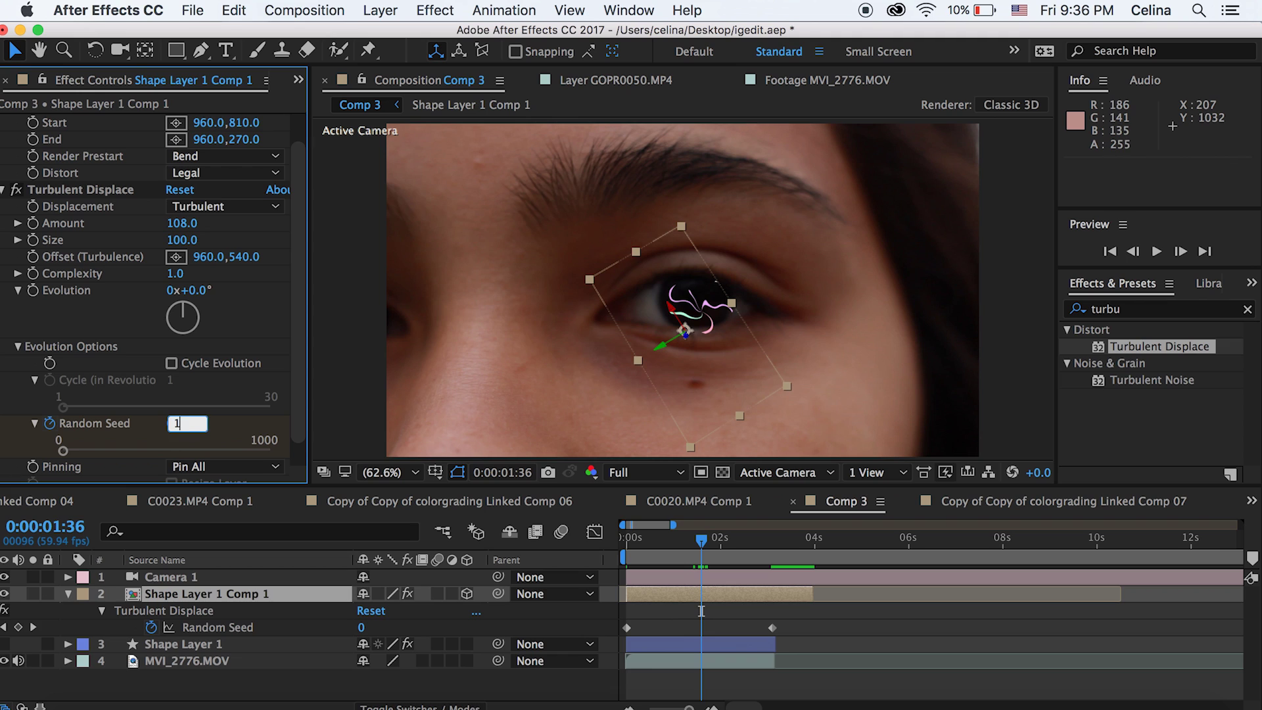
type("12")
key("Return")
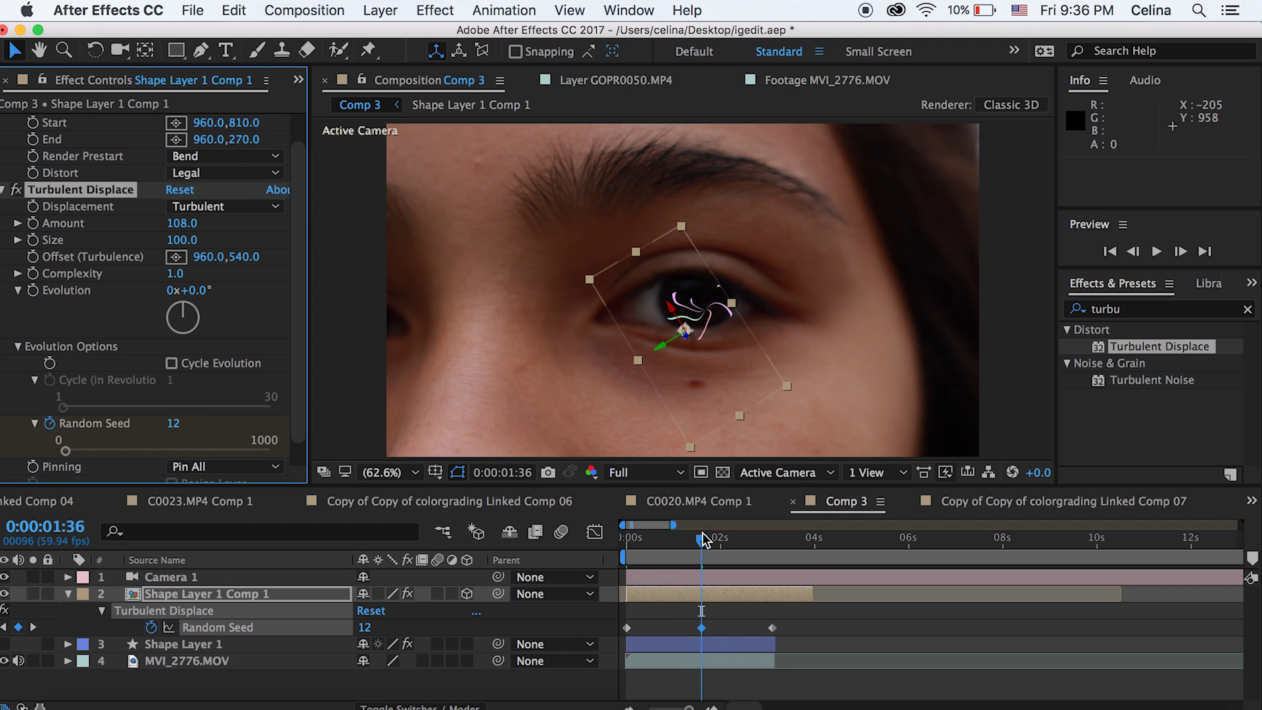
left_click(676, 598)
key("Home")
key("space")
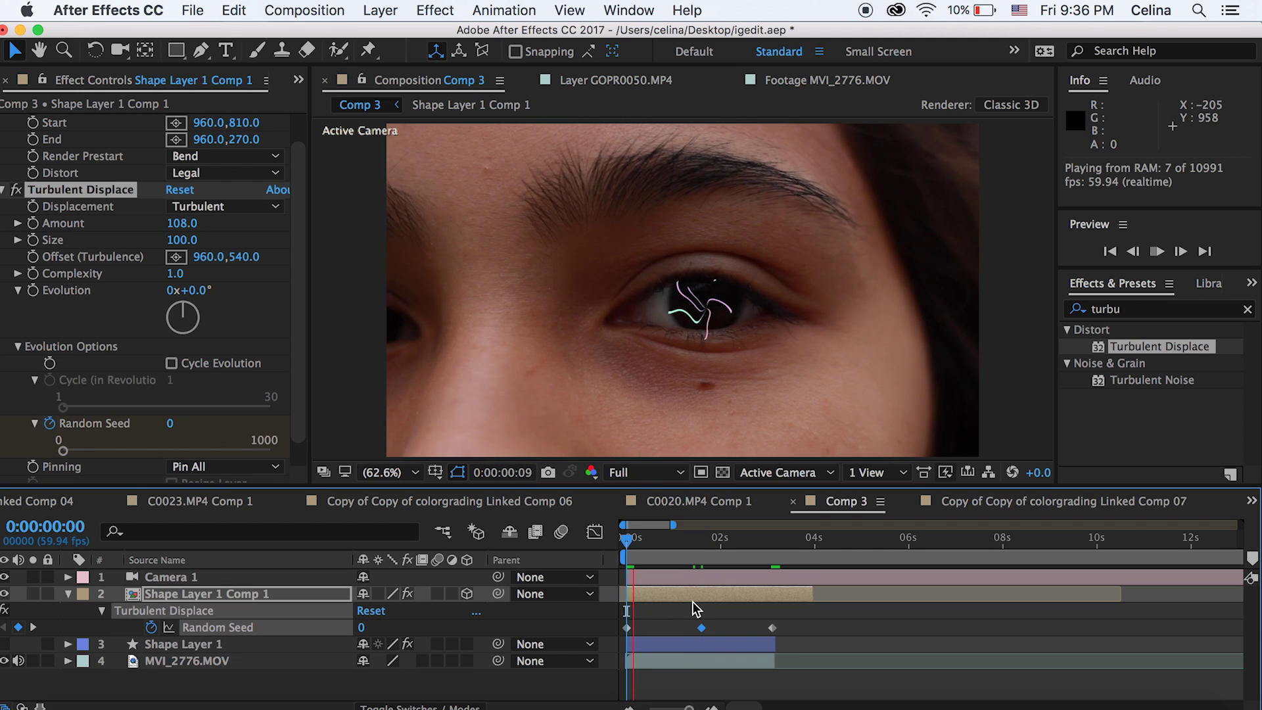
key("space")
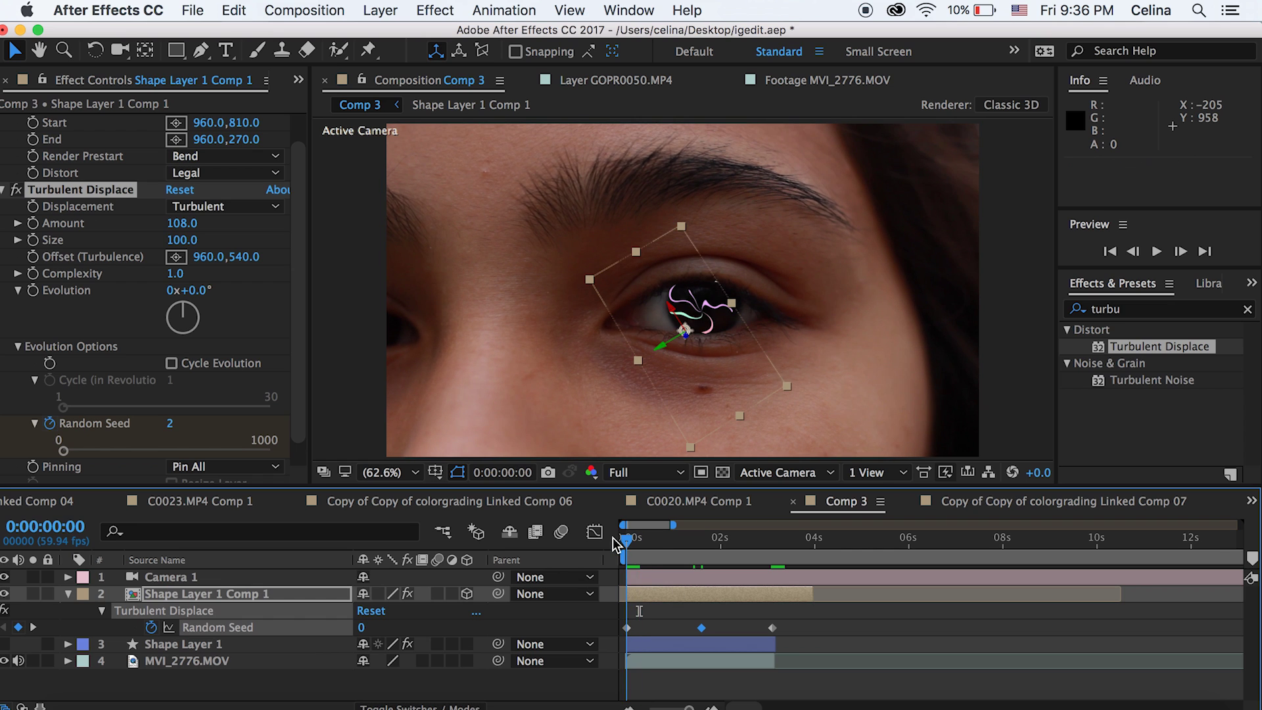
- Readjust the Bend amount of CC Bend It on Shape Layer 1 Comp 1 and deselect the layers
left_click(736, 659)
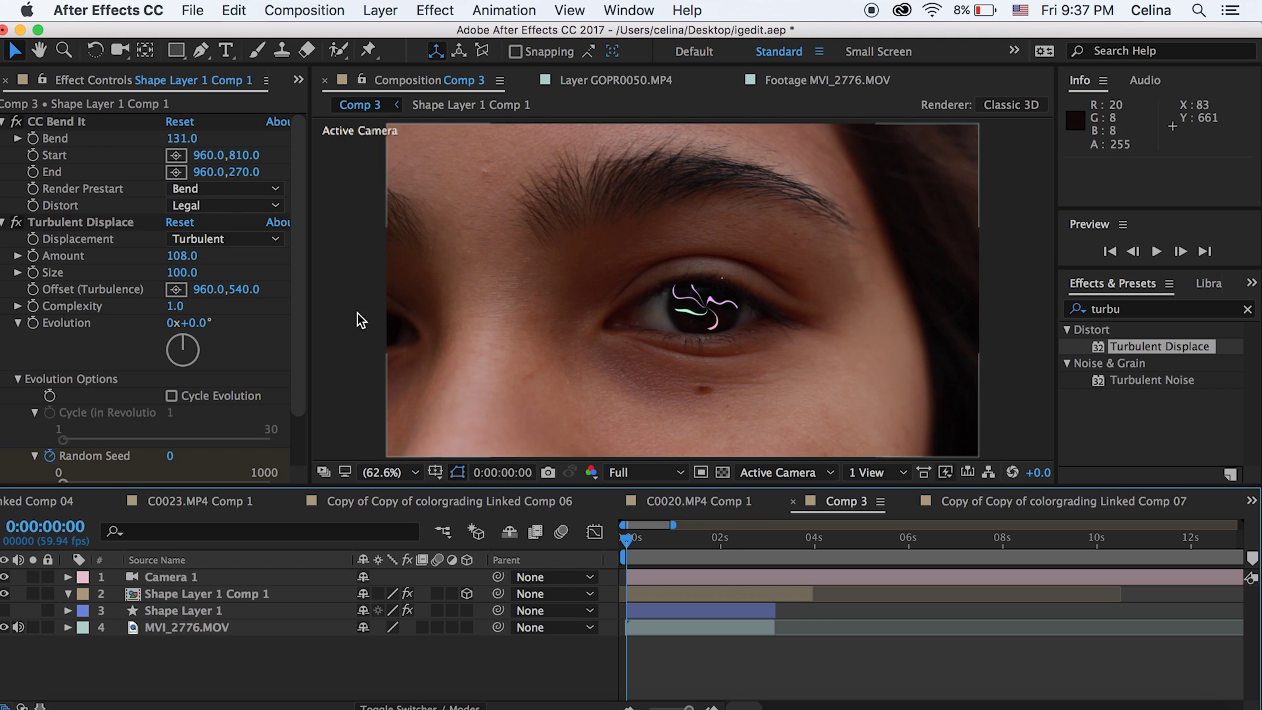
left_click_drag(176, 138, 187, 137)
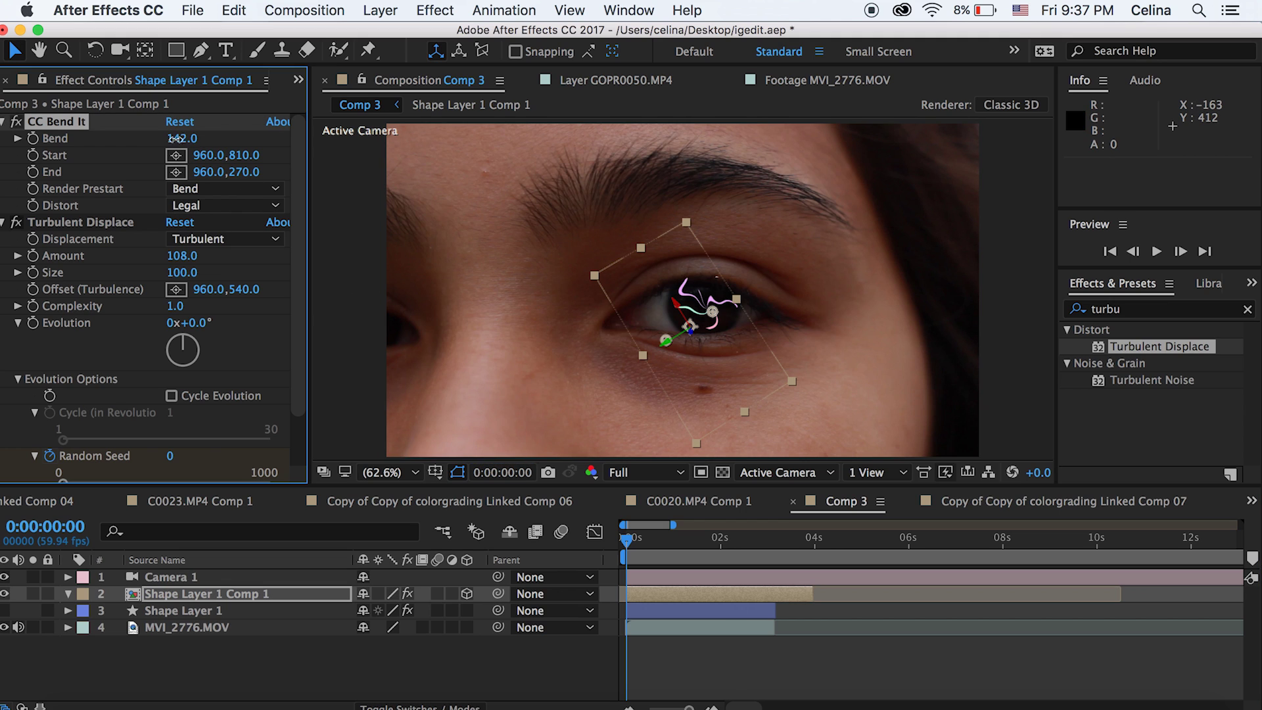
left_click(739, 612)
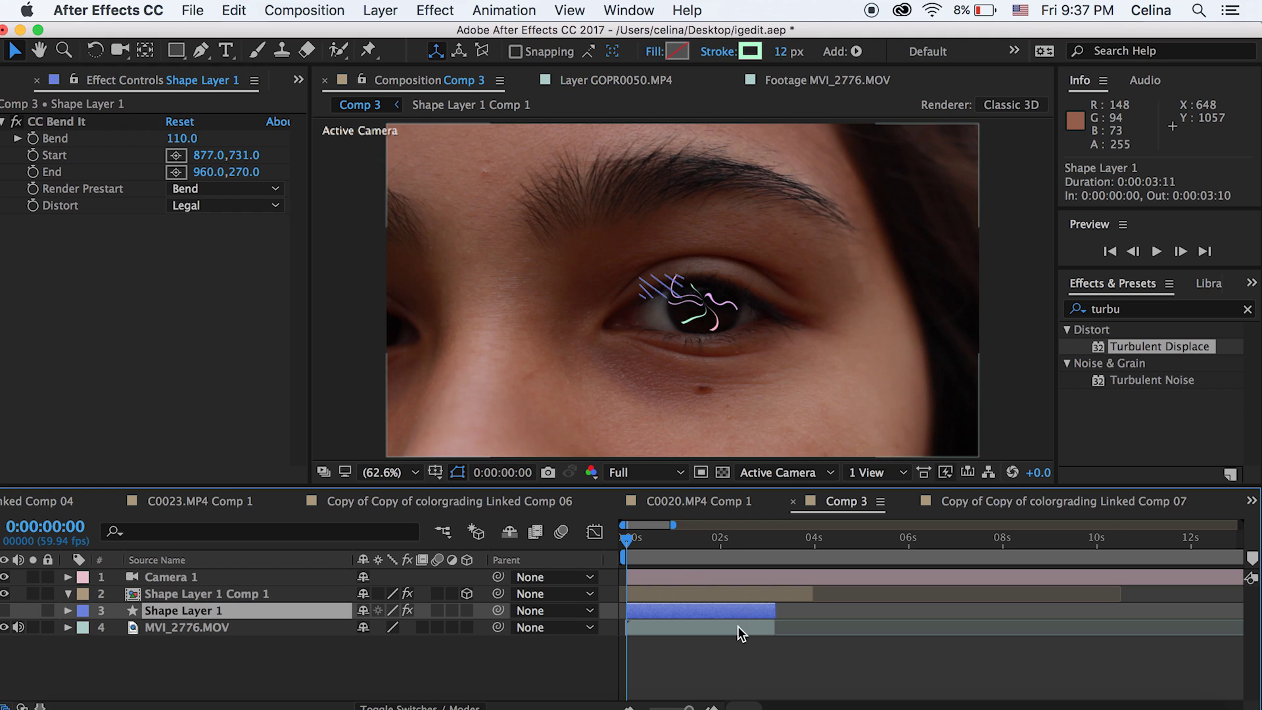
left_click(738, 626)
left_click(732, 649)
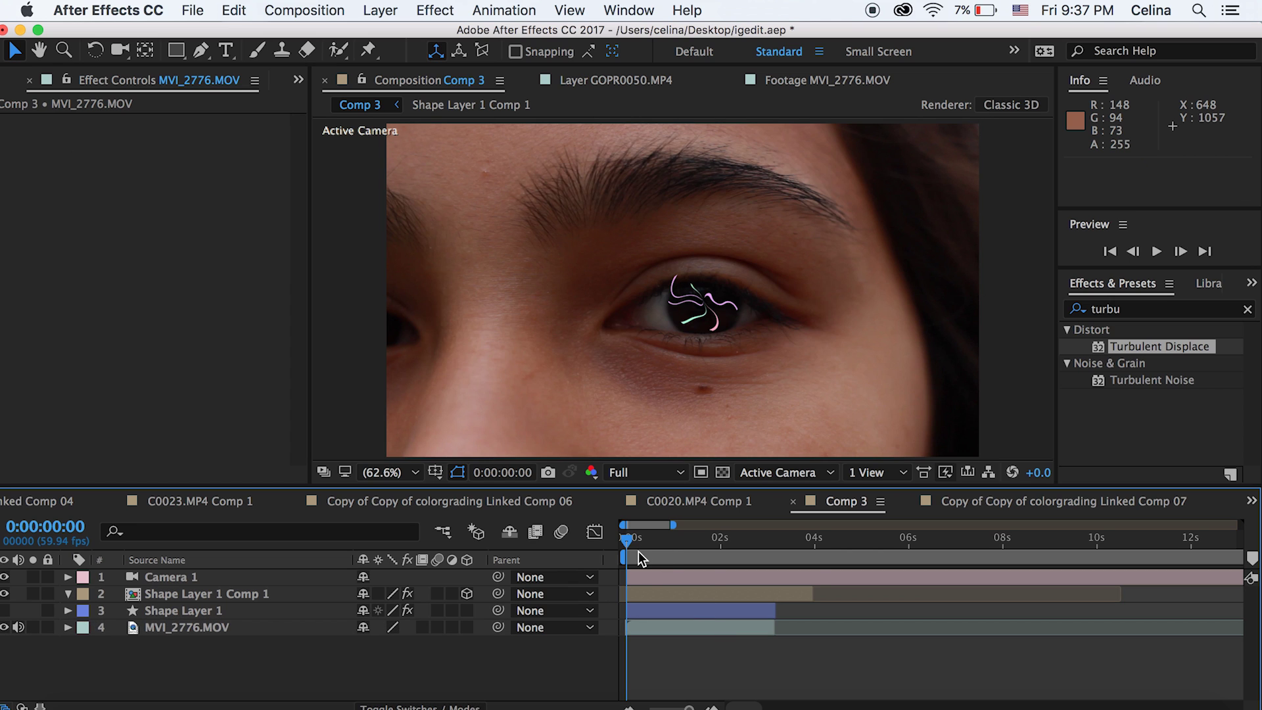
- Preview the line animation from the start of Comp 3 and dismiss the low battery notification
key("space")
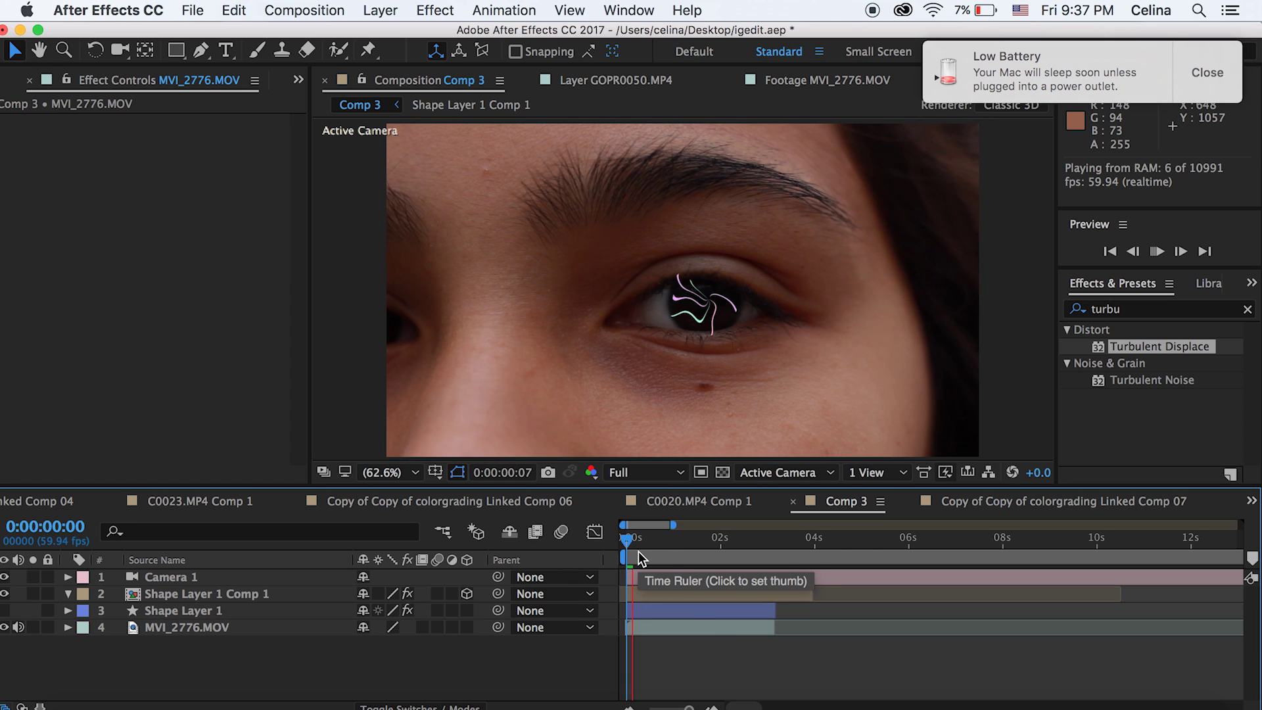
left_click(1209, 81)
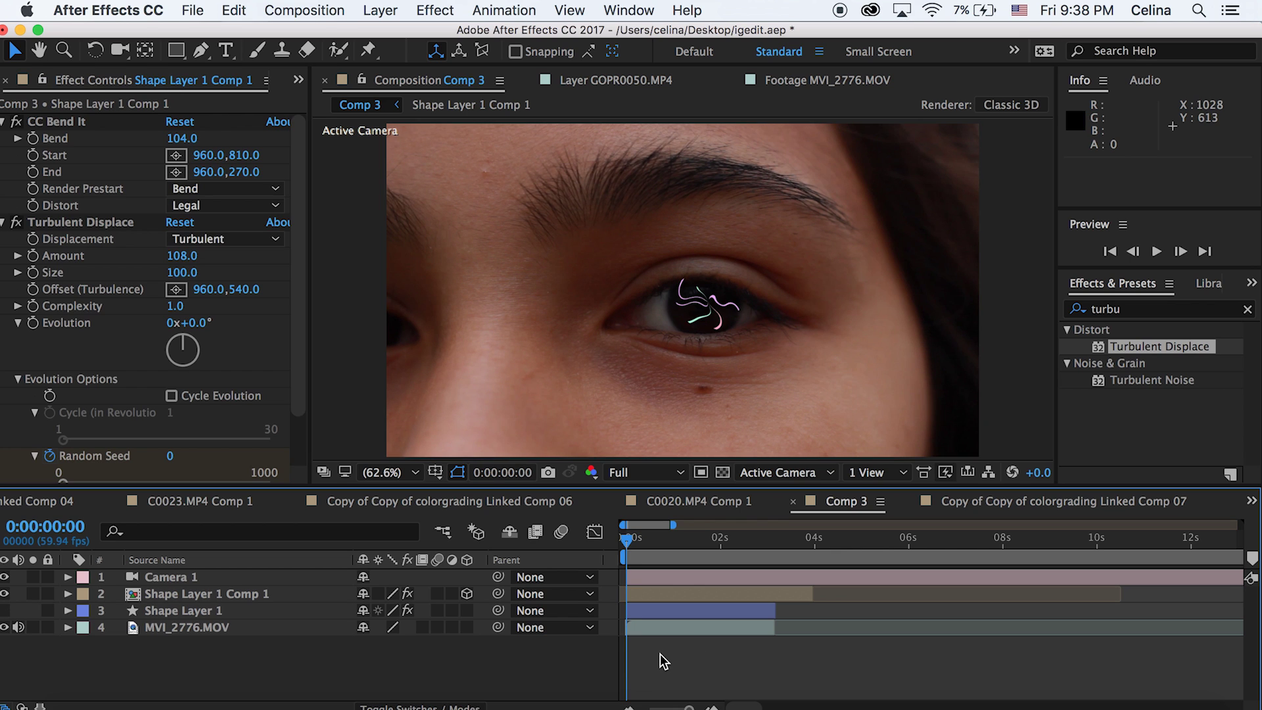
left_click(638, 624)
left_click(658, 641)
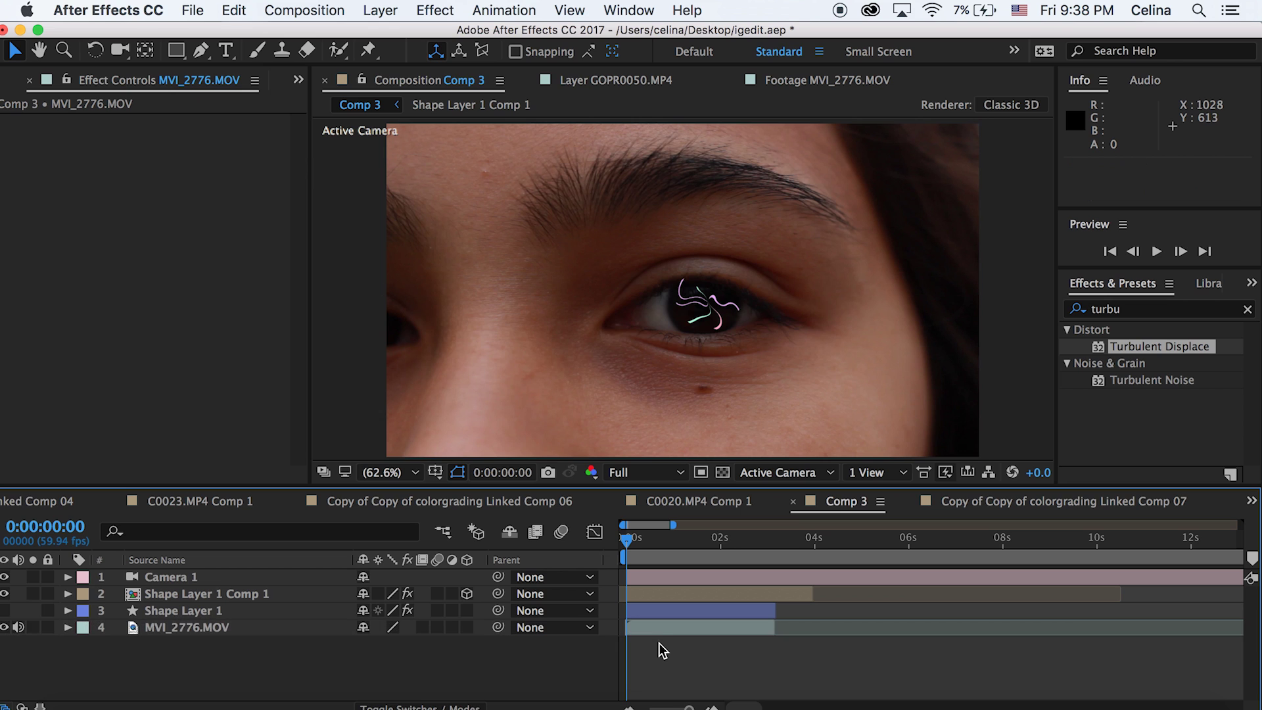
- Start Track Motion on the MVI_2776.MOV layer and place Track Point 1 around the mole below the eye
left_click(649, 622)
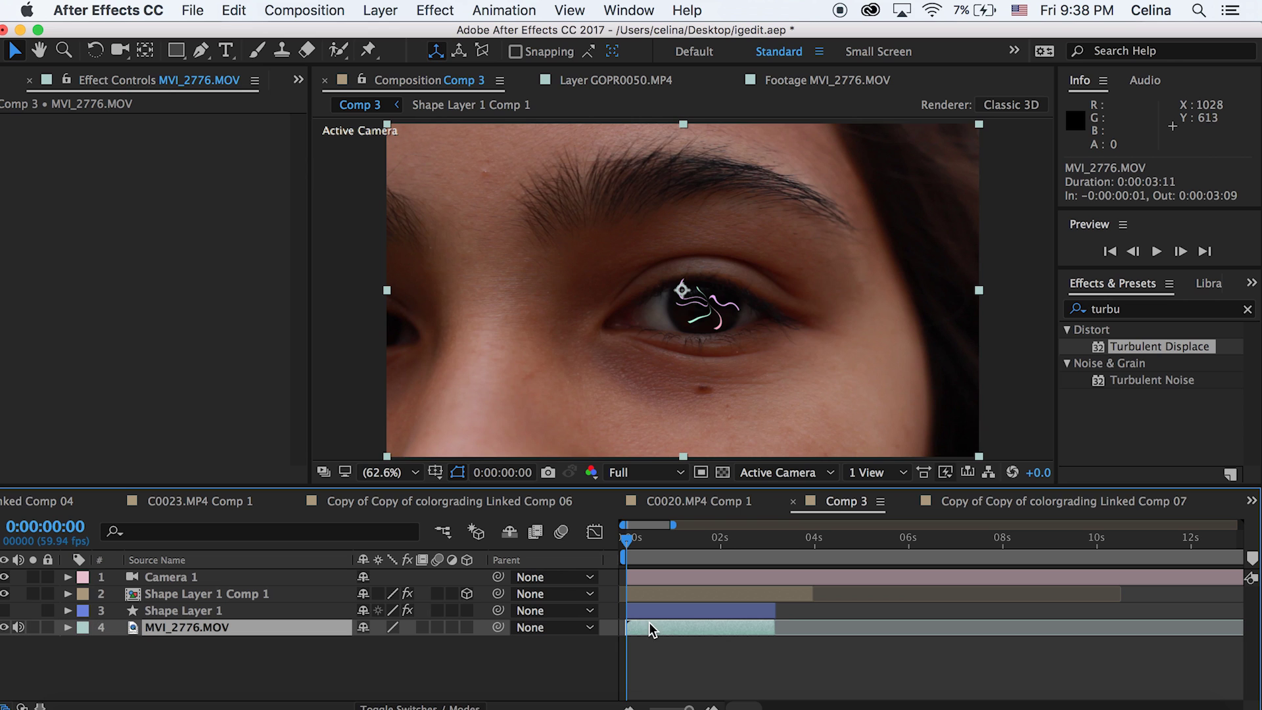
left_click(599, 8)
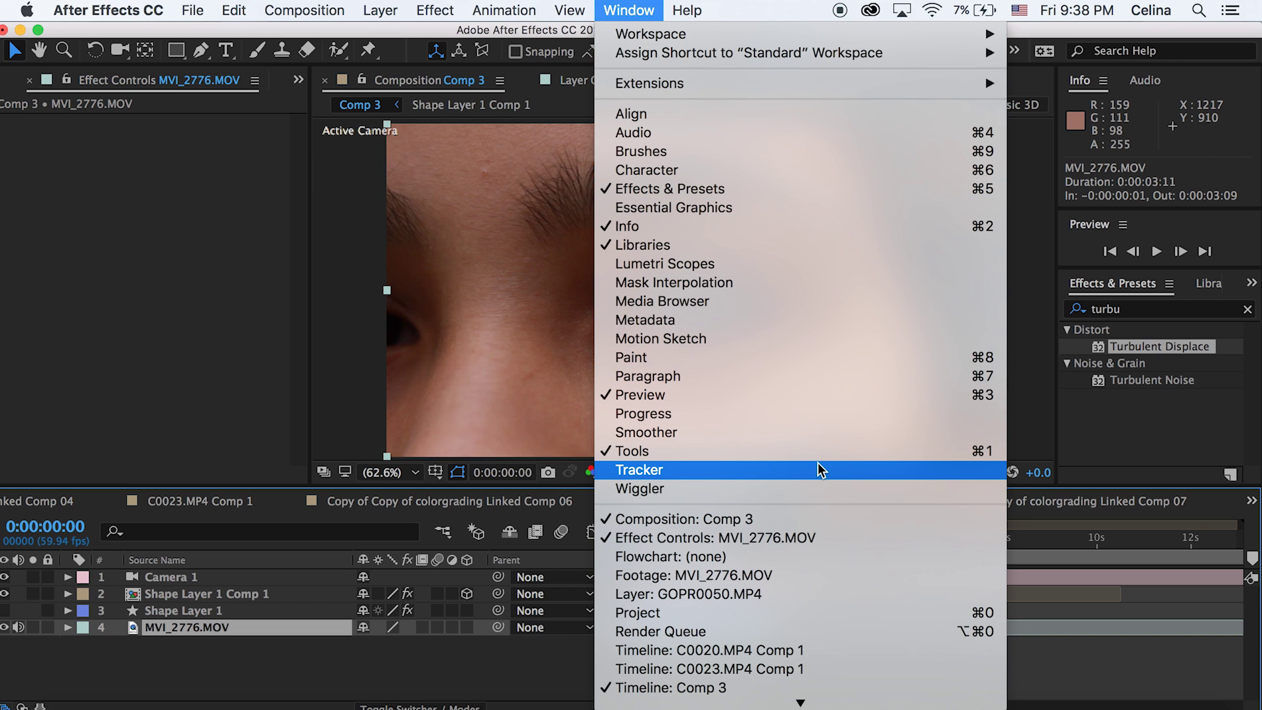
left_click(818, 470)
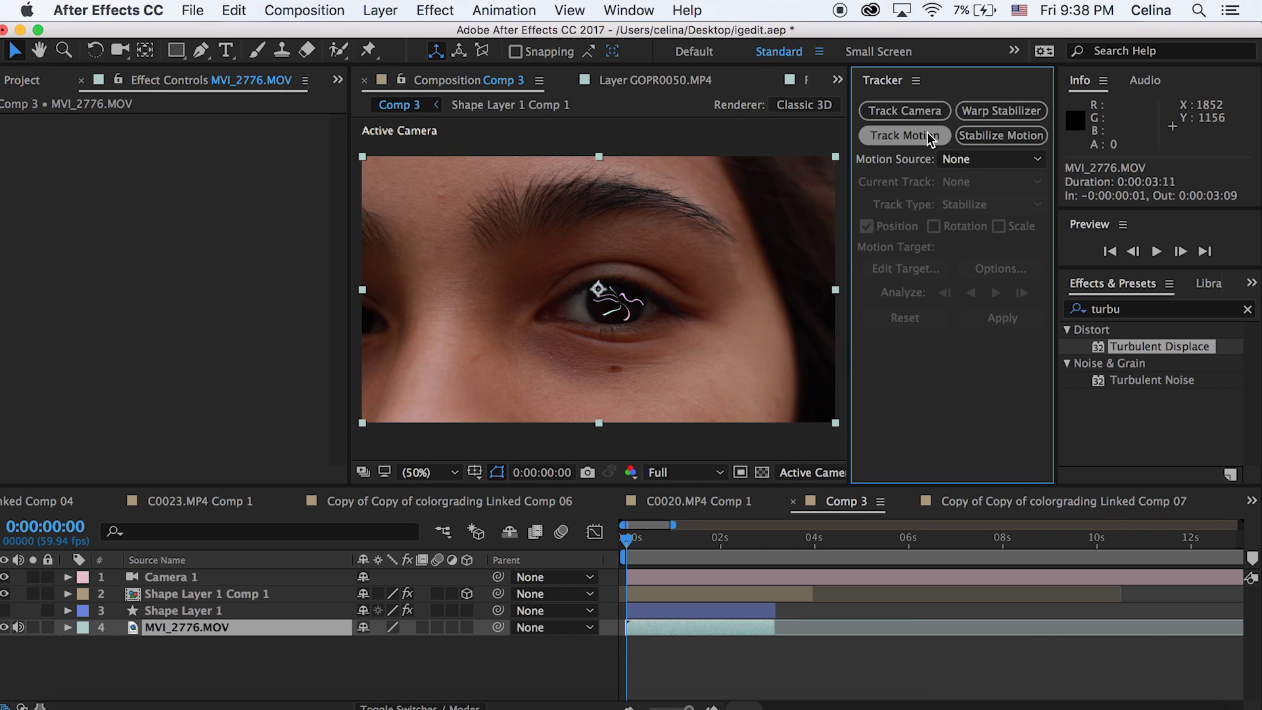
left_click(927, 135)
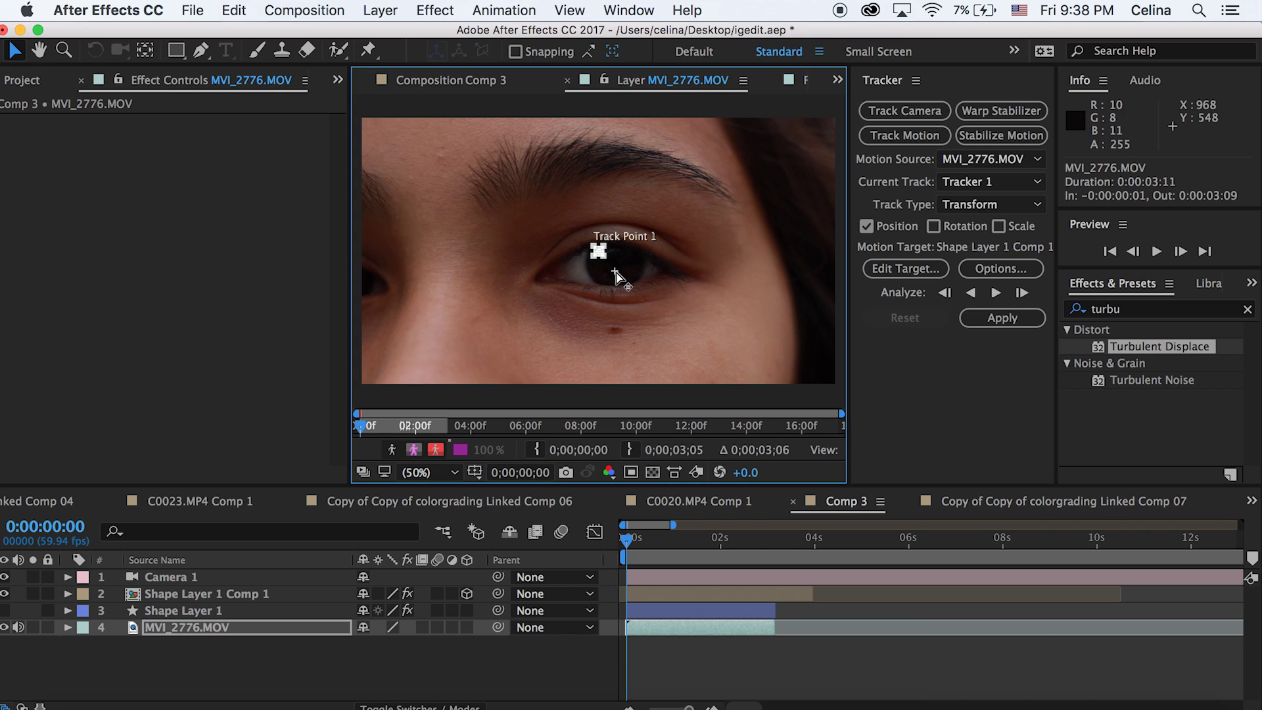
left_click_drag(618, 268, 618, 327)
left_click(637, 341)
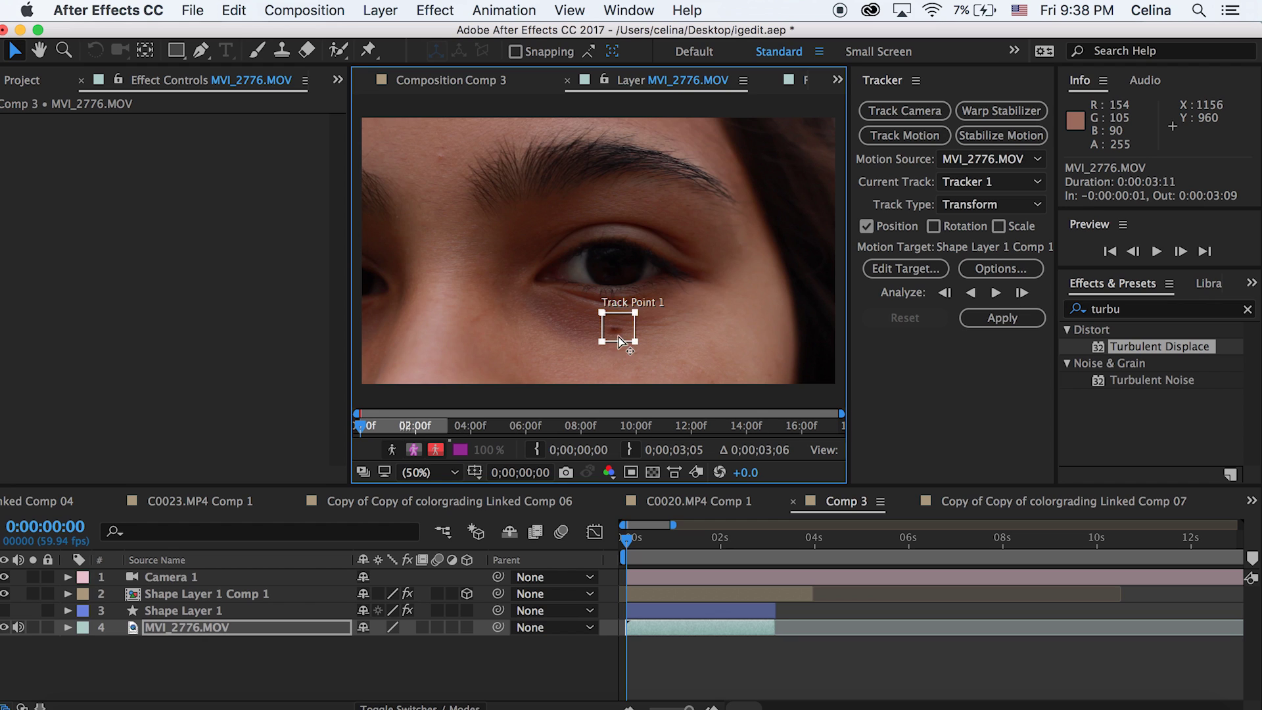
- Enlarge Track Point 1's search region, add a null object and place it directly above the MVI_2776.MOV layer
left_click_drag(603, 341, 593, 345)
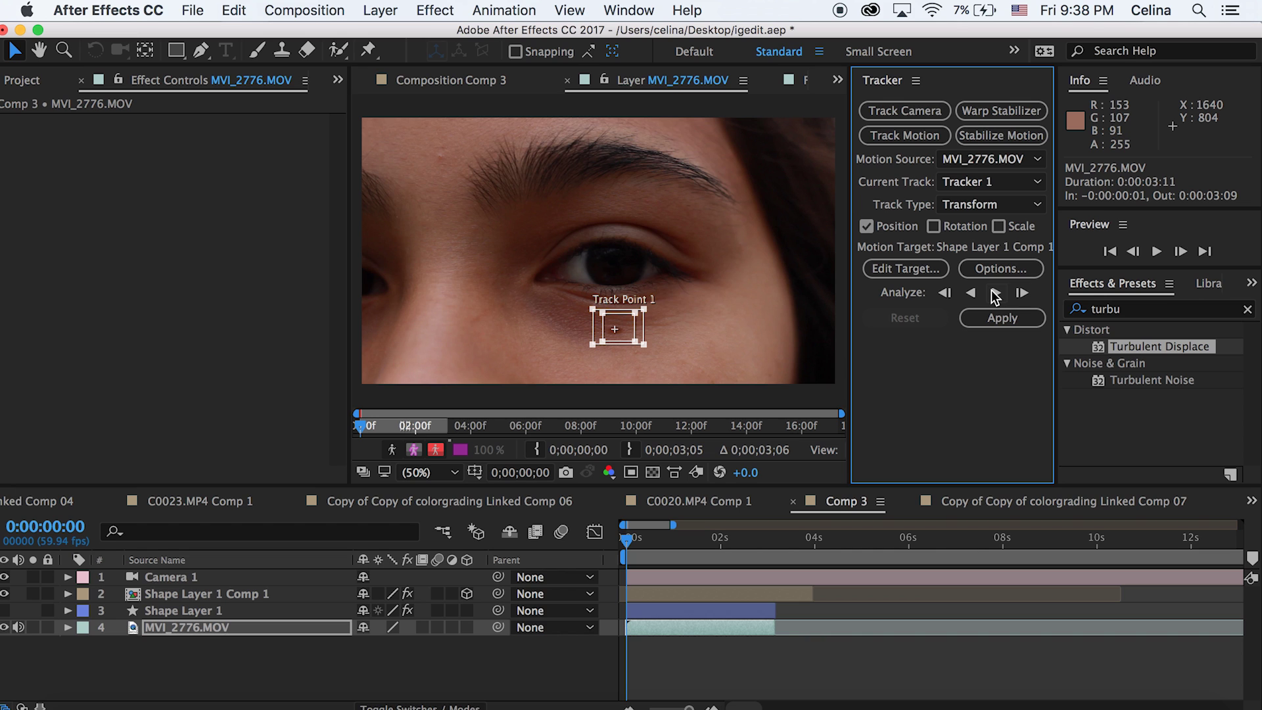
left_click(380, 10)
mouse_move(368, 34)
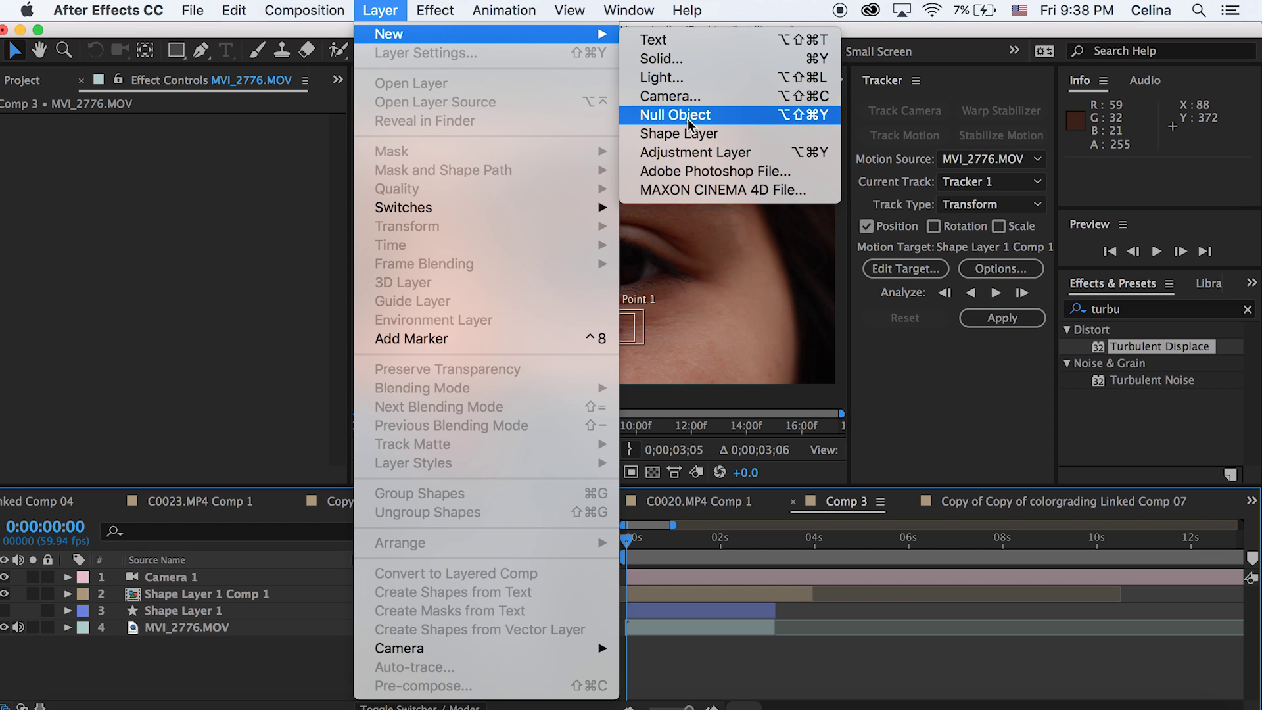
left_click(668, 116)
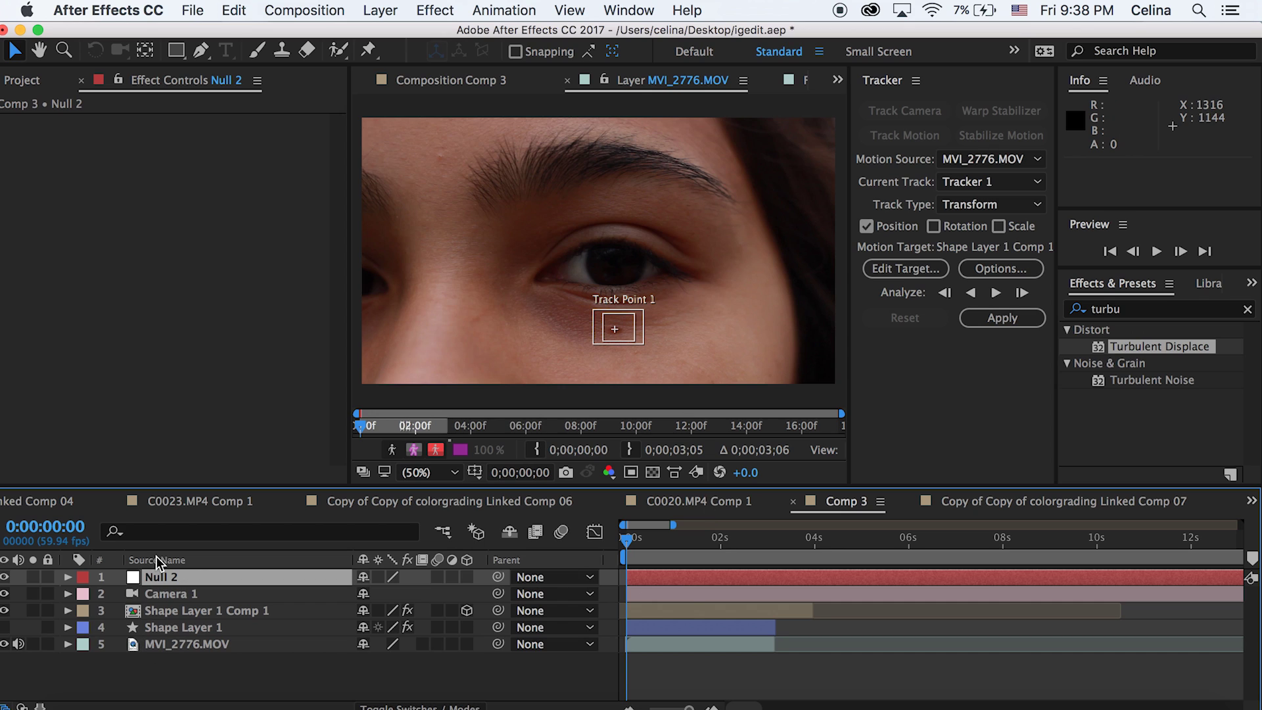
left_click_drag(156, 576, 268, 621)
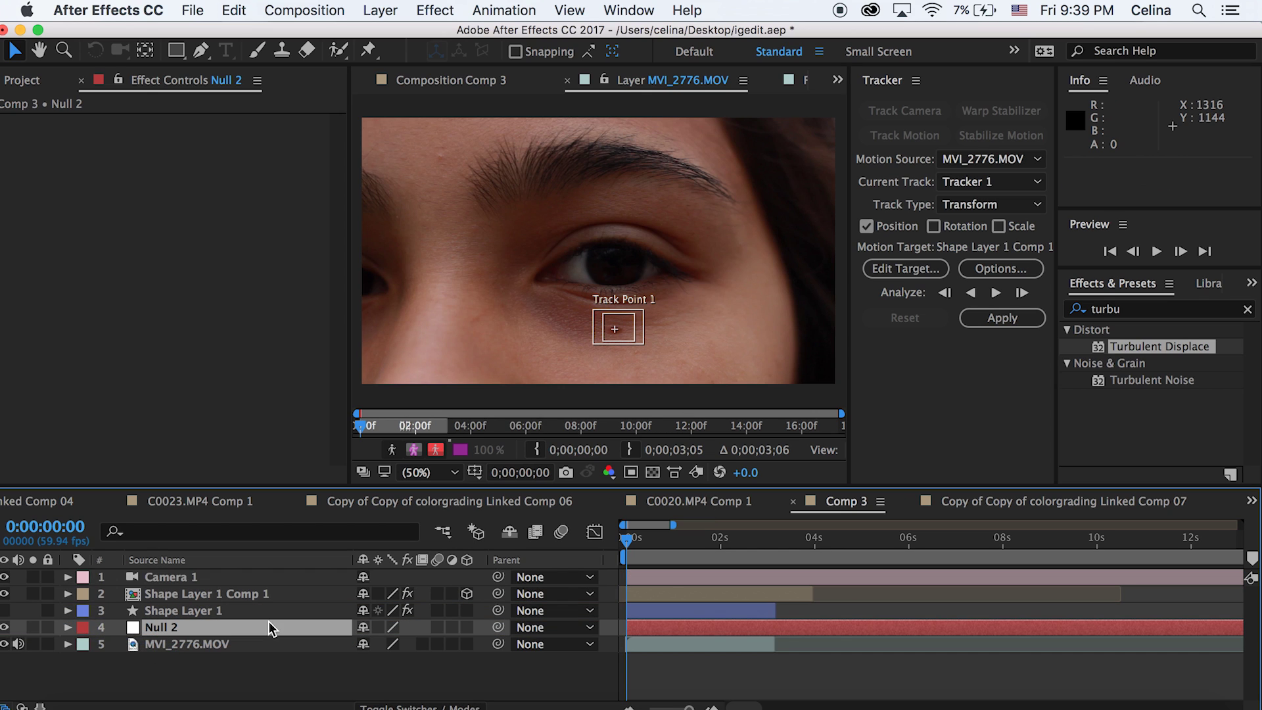
- Set the tracker's motion target to the Null 2 layer
left_click(911, 271)
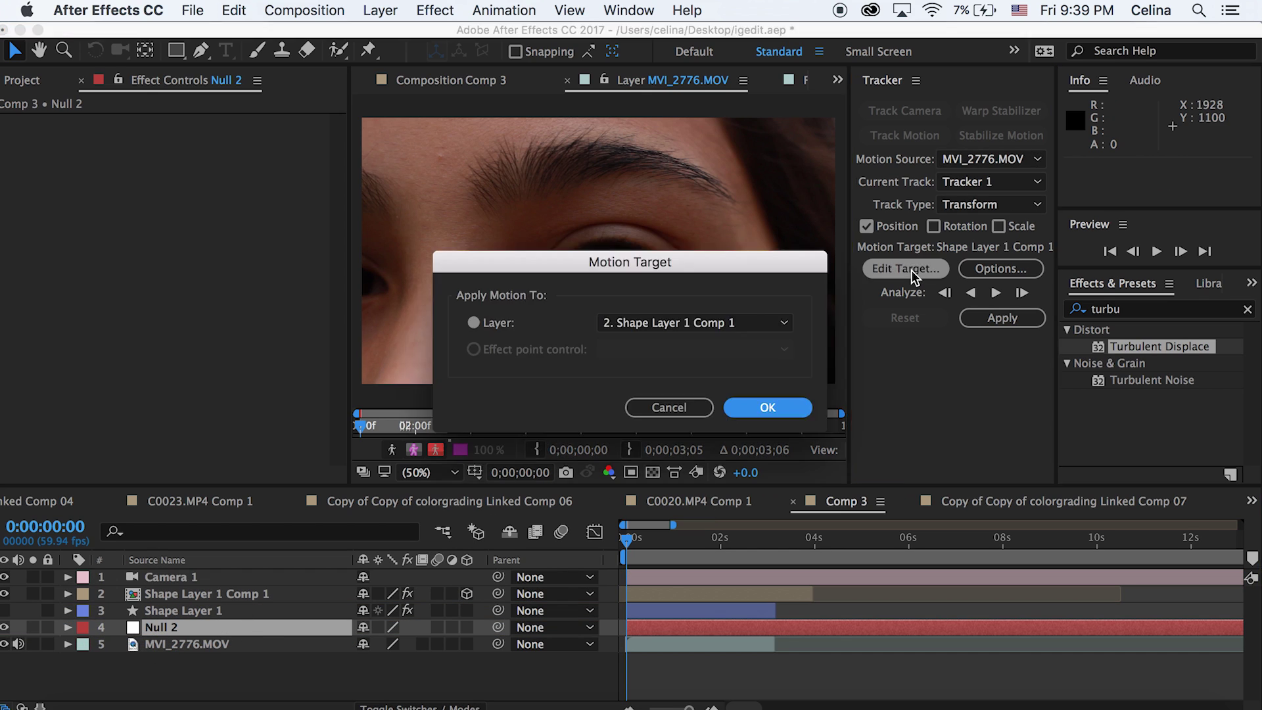
left_click(614, 324)
left_click(631, 398)
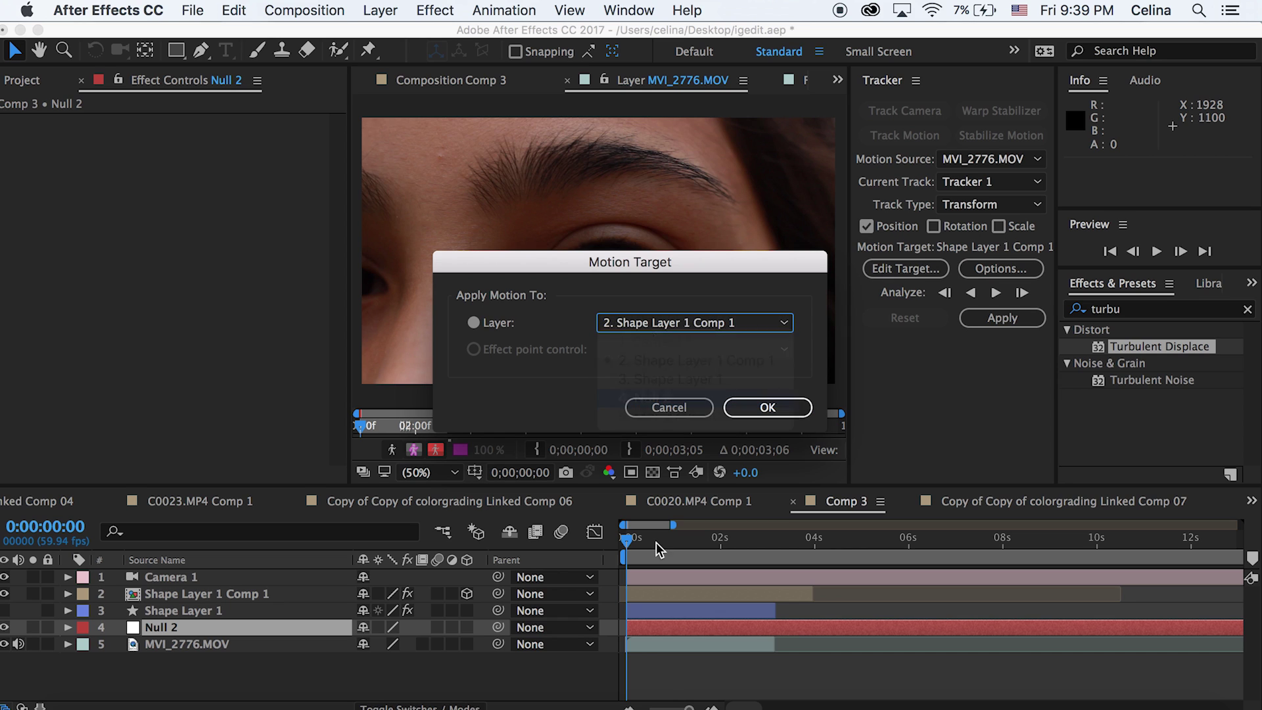
left_click(776, 409)
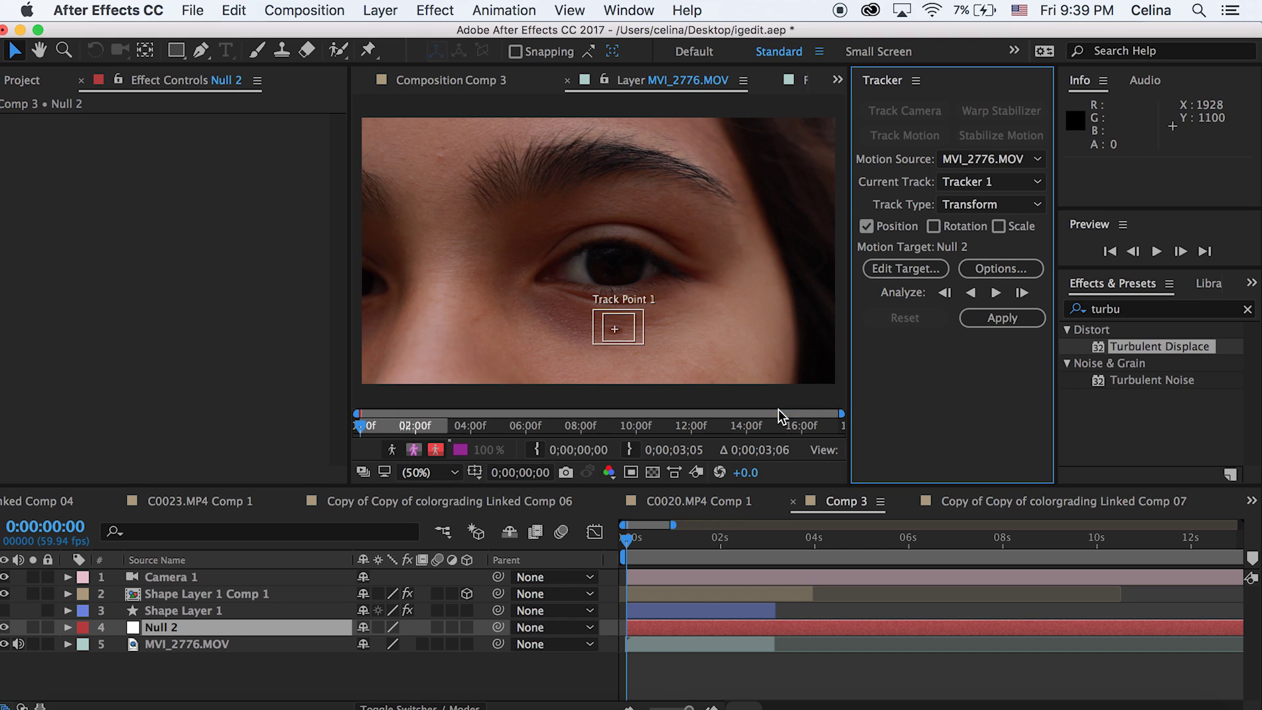
- Analyze the MVI_2776.MOV track forward and apply it to the null in the X and Y dimensions
left_click(673, 690)
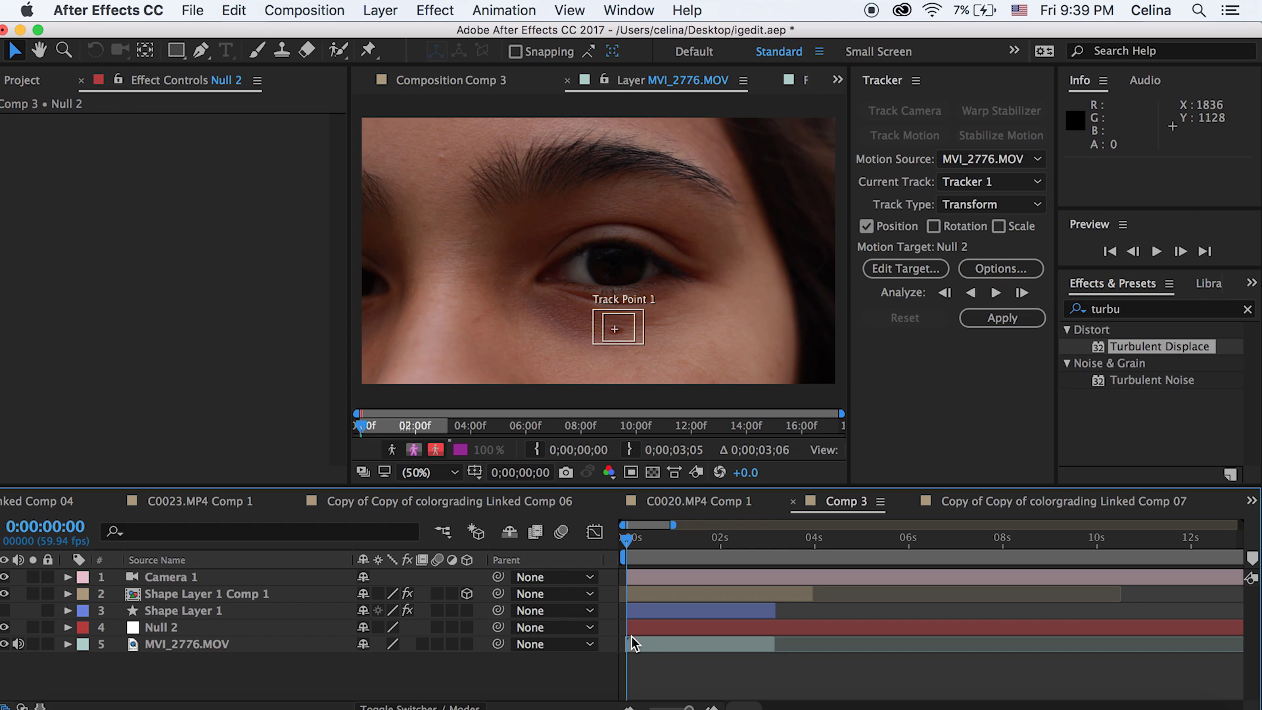
left_click(633, 643)
left_click(997, 294)
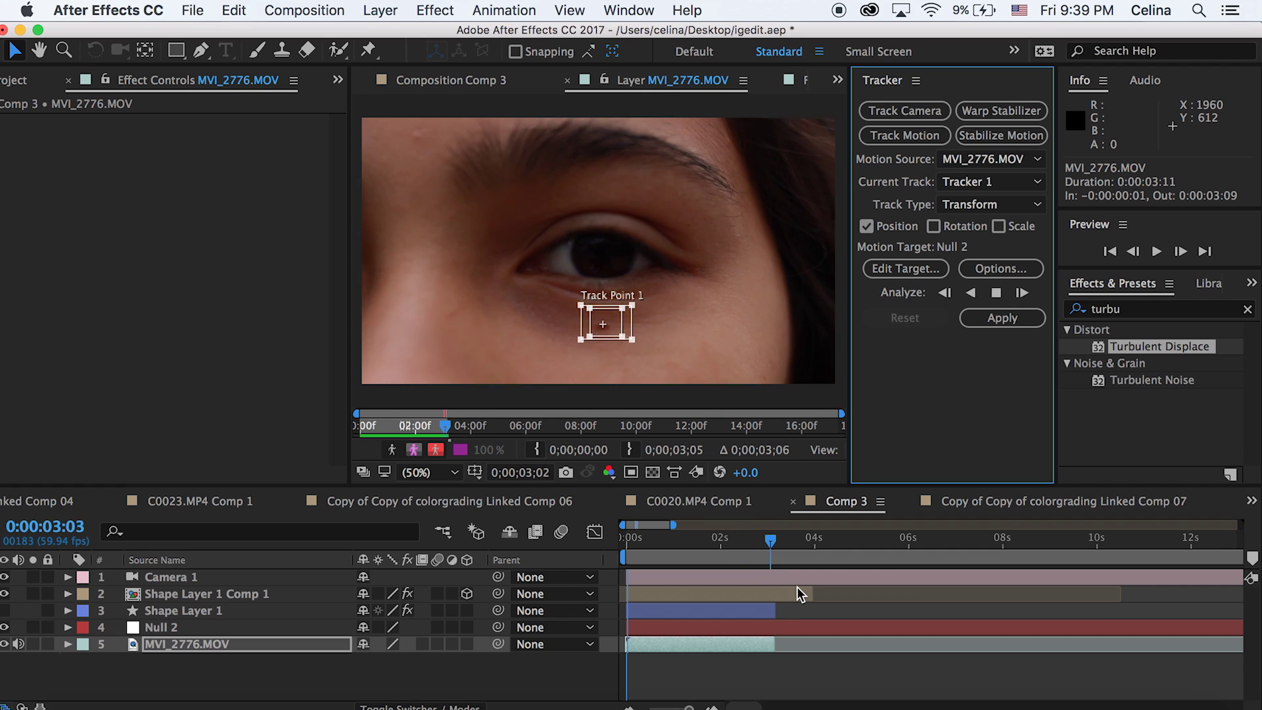
left_click(993, 313)
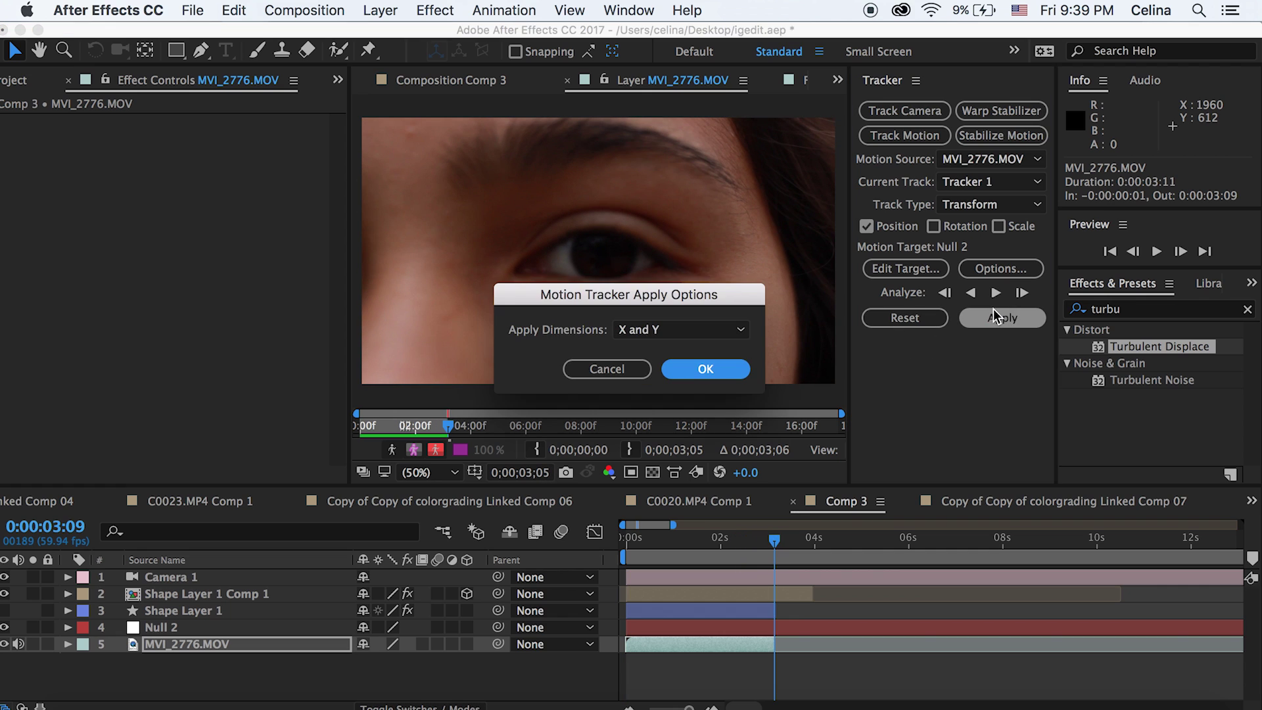
left_click(722, 369)
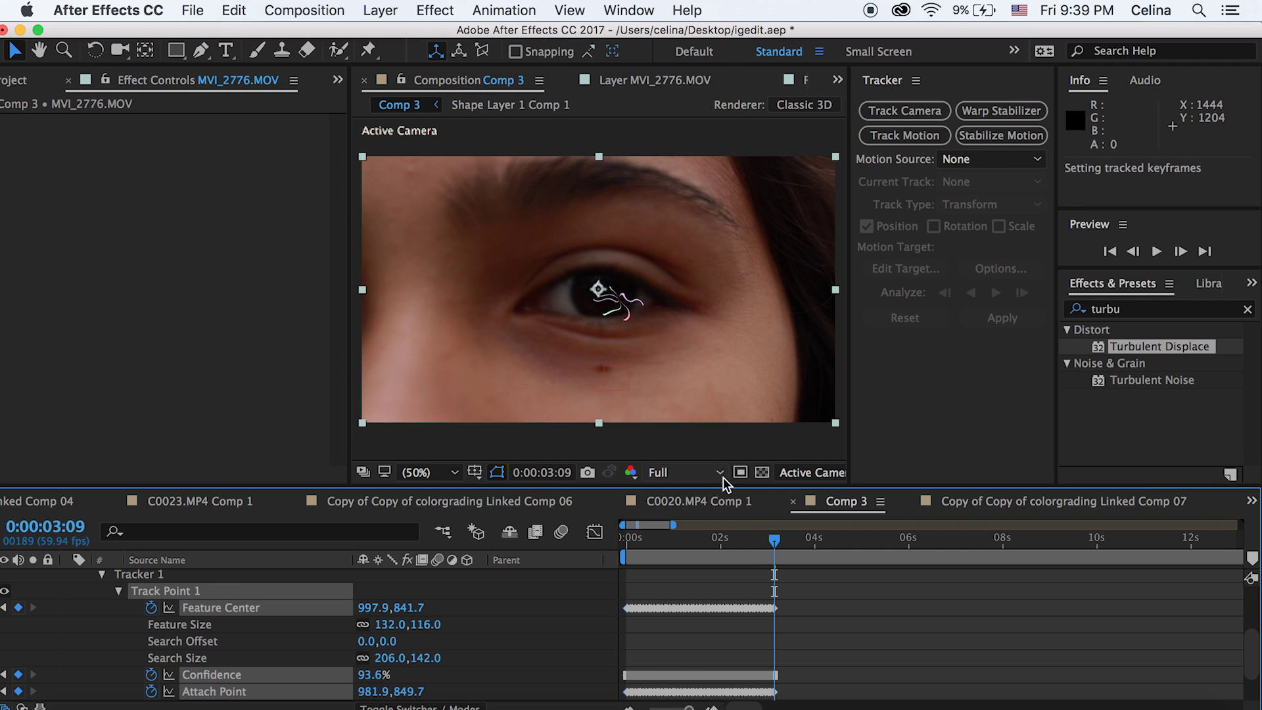
- Return to the start of Comp 3 and parent Shape Layer 1 Comp 1 to Null 2
key("Home")
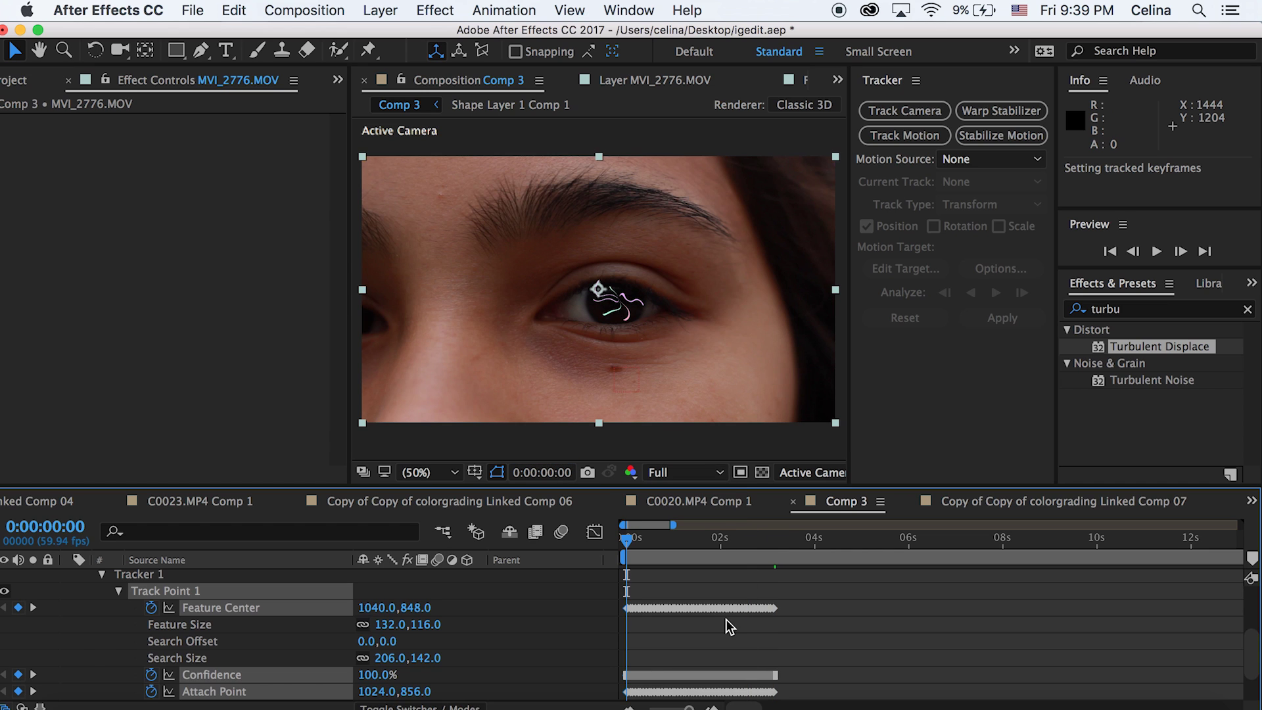
scroll(726, 619, "up", 3)
left_click(67, 644)
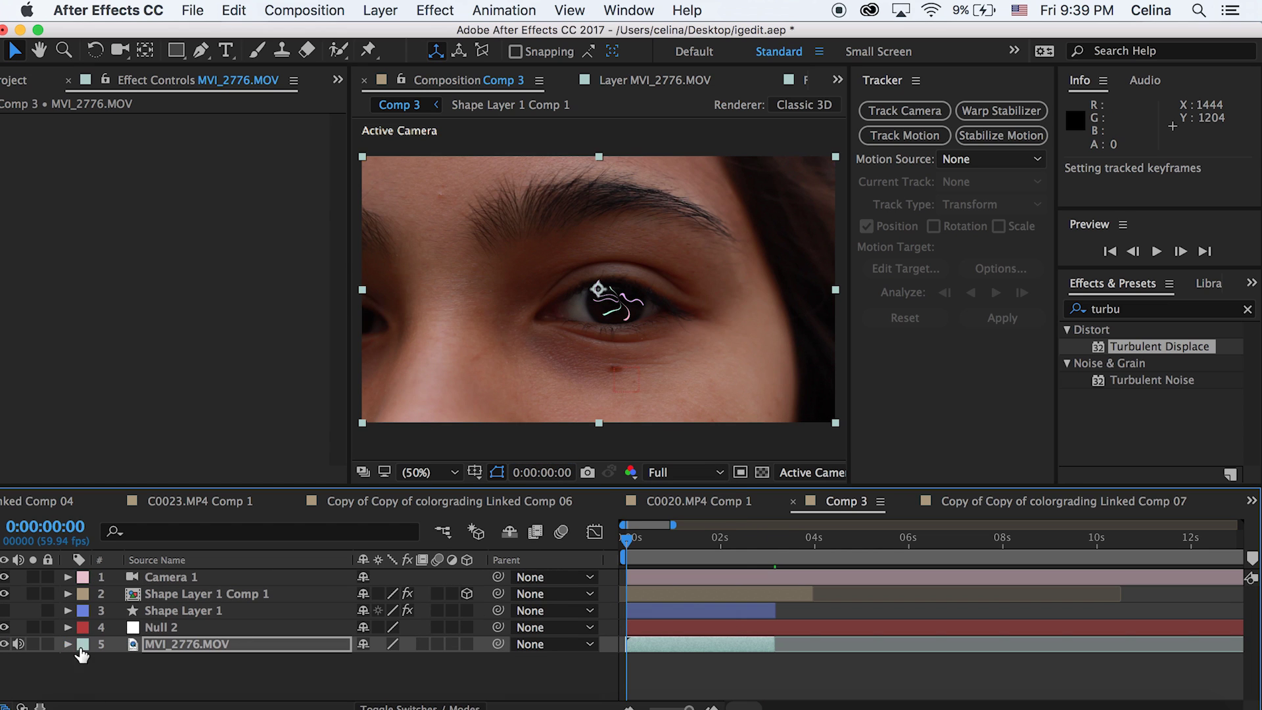
left_click(180, 628)
key("u")
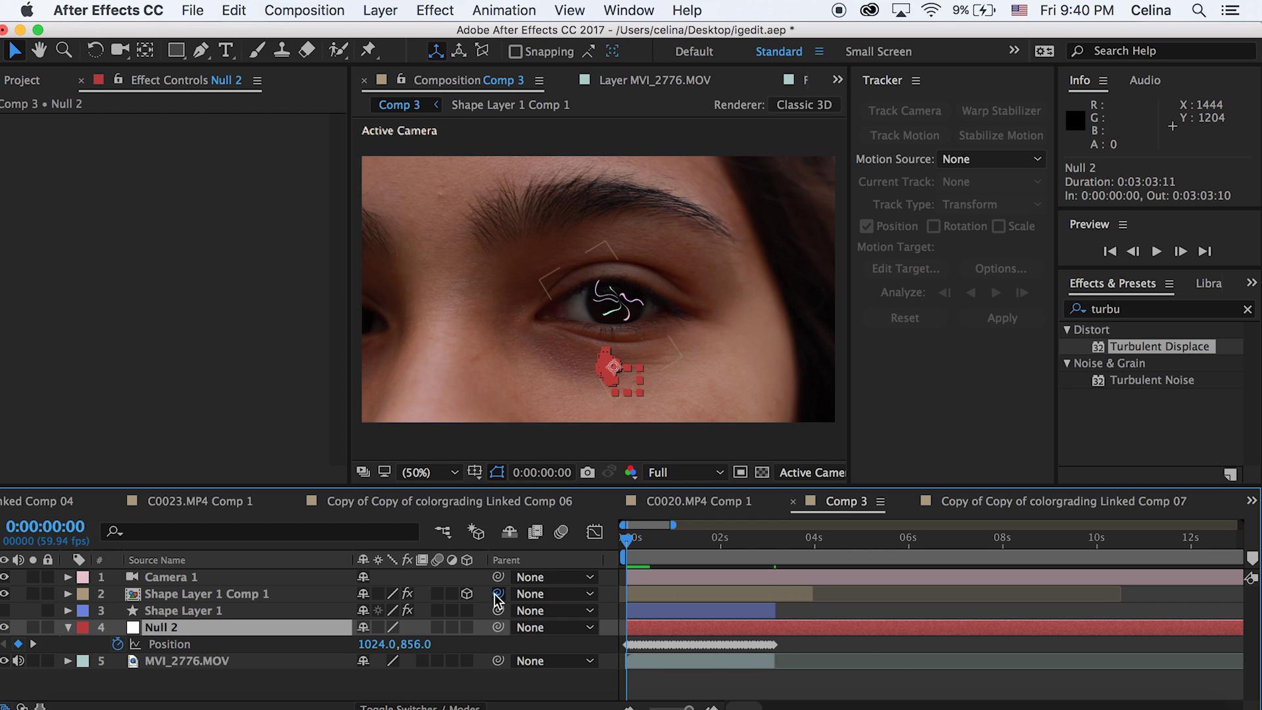
left_click_drag(498, 595, 150, 635)
left_click(68, 627)
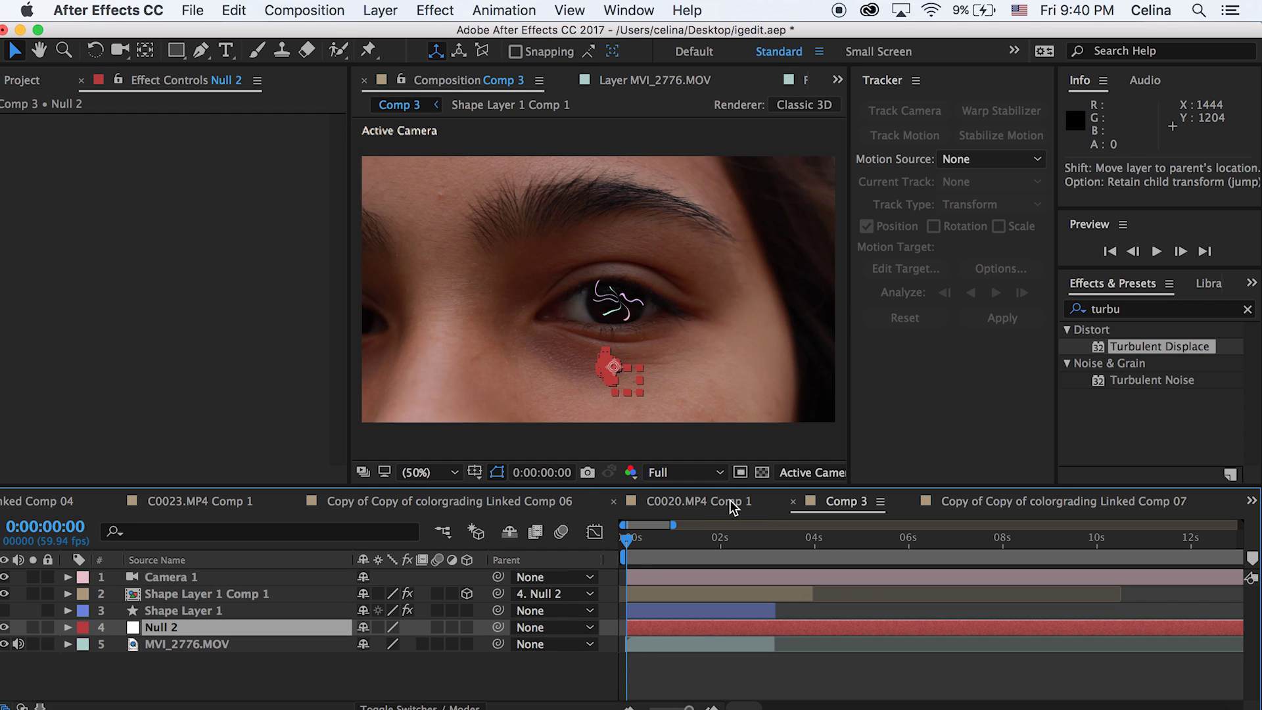
- Preview Comp 3 to check how the lines follow the tracked eye
key("space")
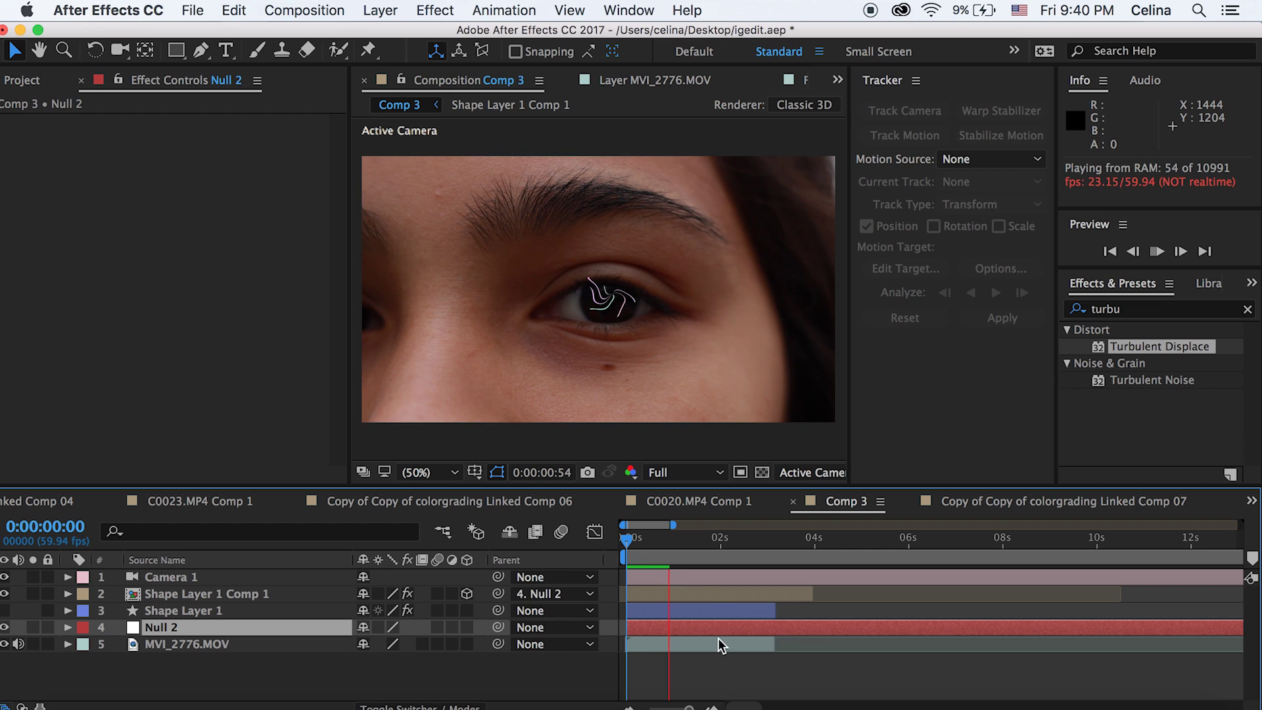
left_click(660, 535)
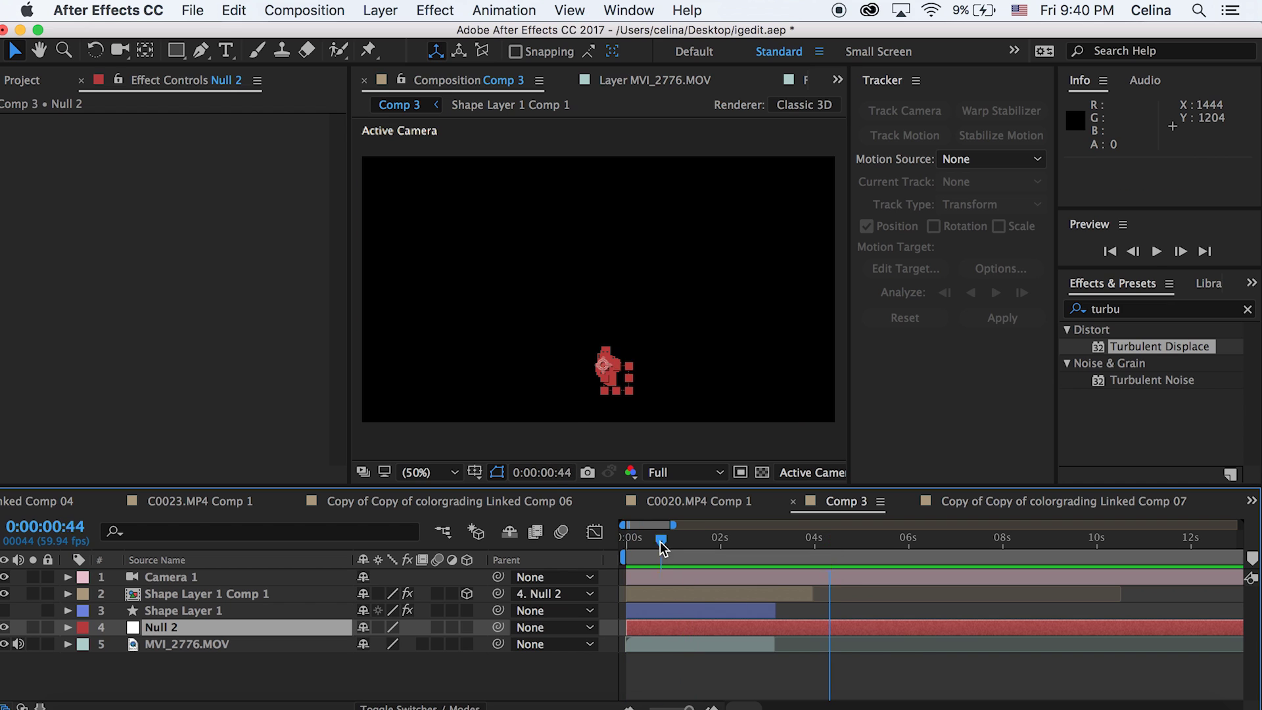
key("space")
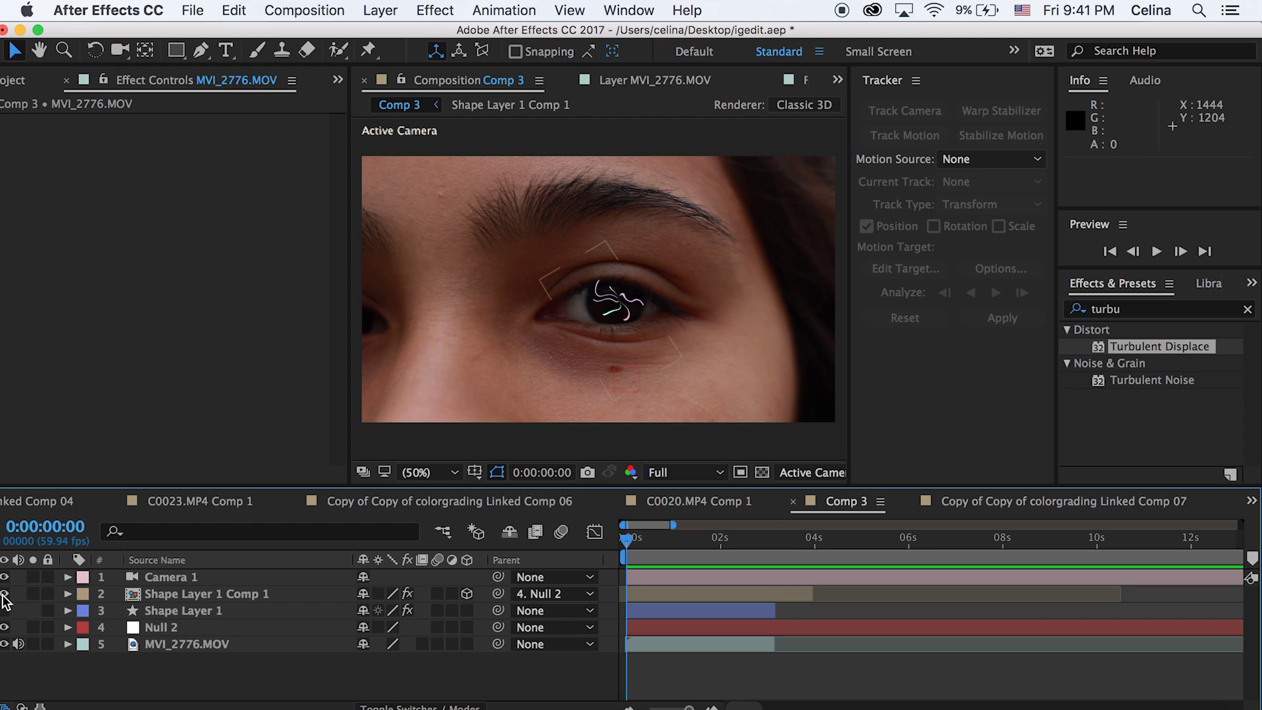
- Show Shape Layer 1 instead of Shape Layer 1 Comp 1 and select it at the start of Comp 3
left_click(4, 610)
left_click(4, 595)
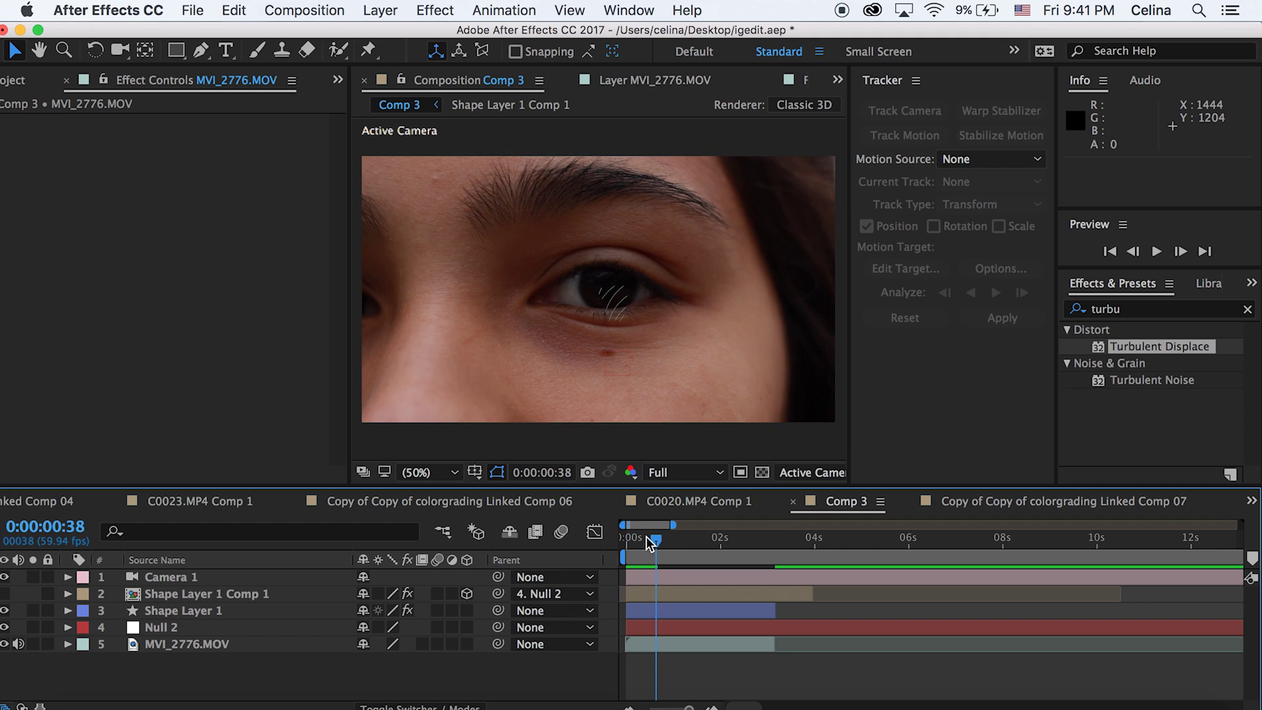
left_click(622, 541)
left_click(653, 595)
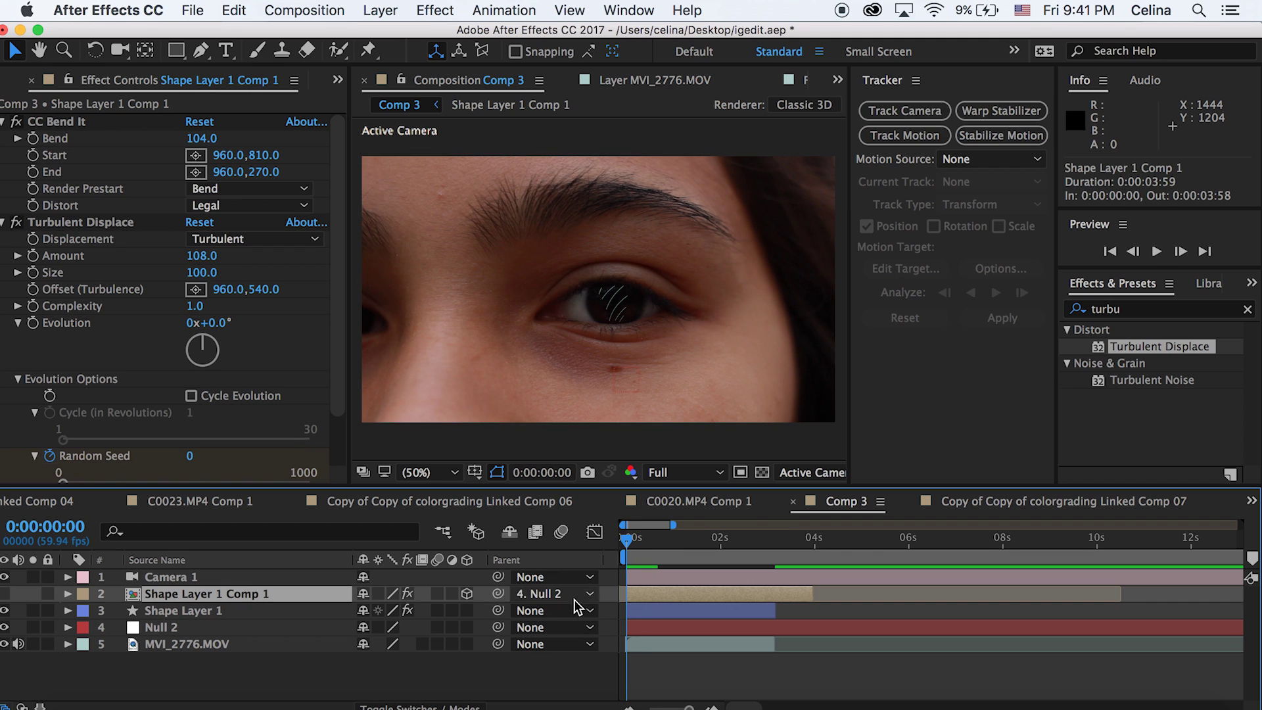
left_click(505, 611)
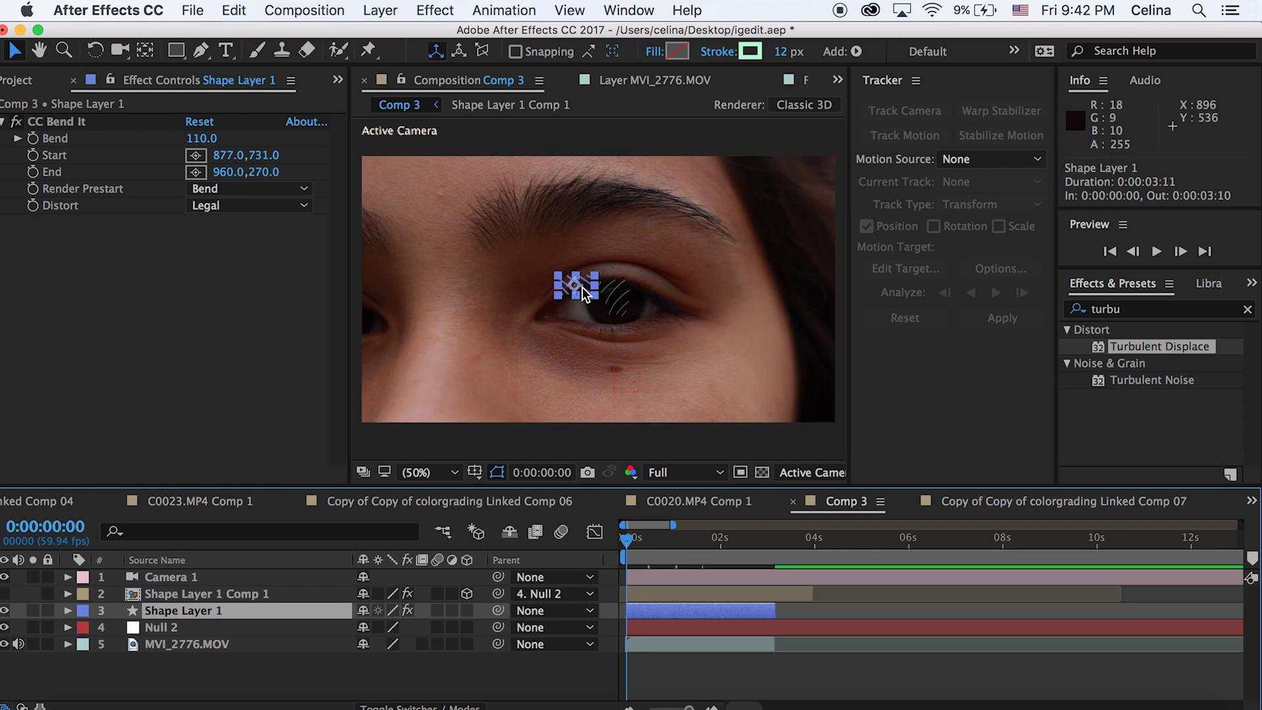
- Adjust the scale of Shape Layer 1's lines over the iris
left_click_drag(570, 287, 605, 299)
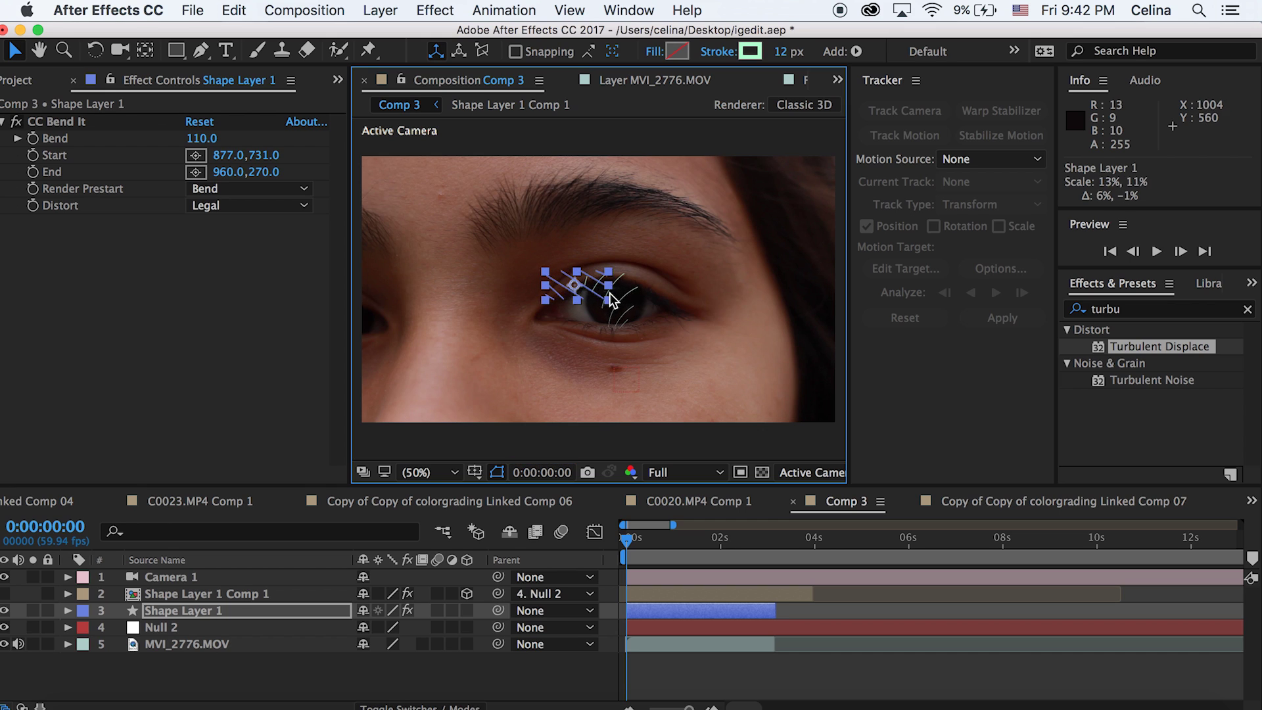
left_click_drag(610, 299, 599, 297)
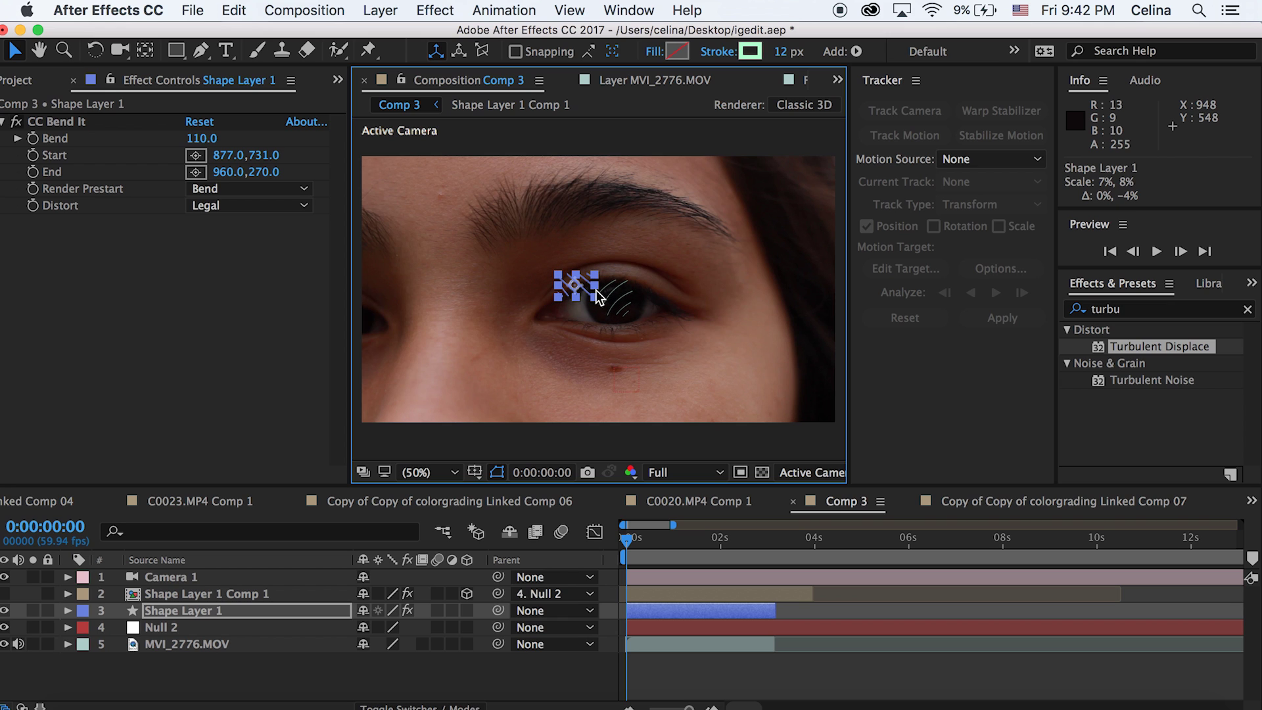
left_click(599, 297)
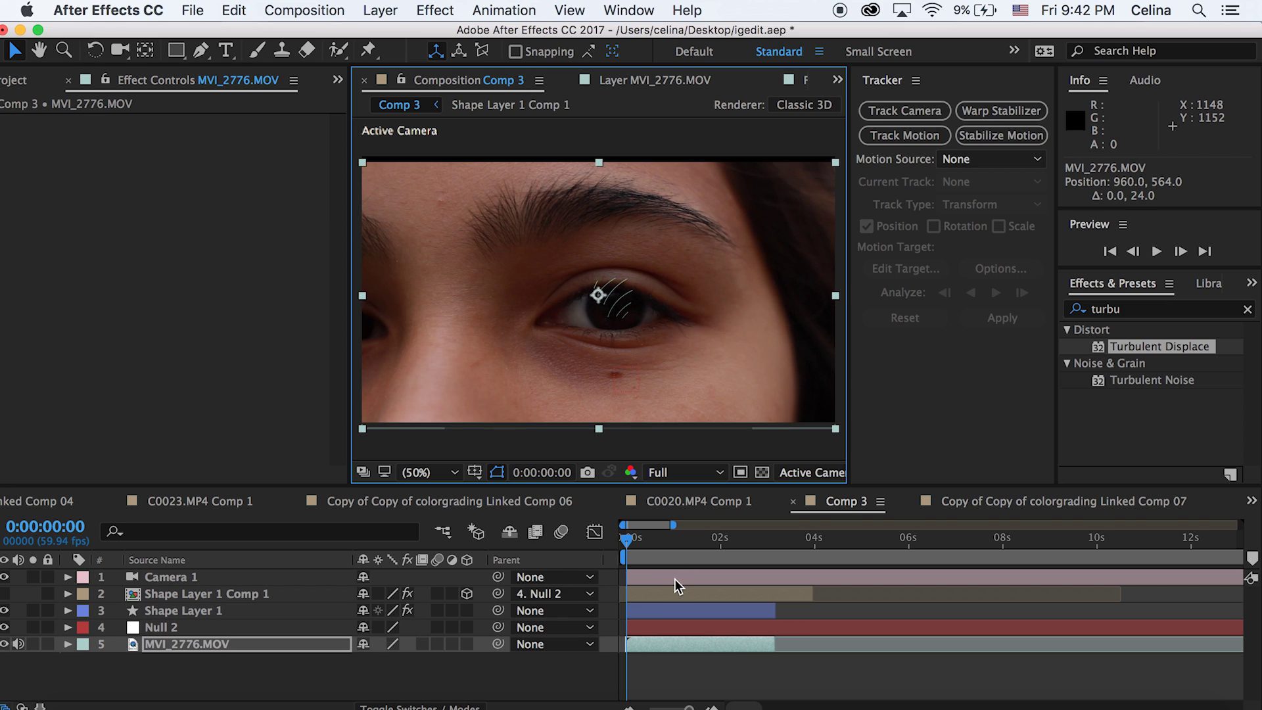
left_click(645, 623)
left_click(646, 598)
left_click(645, 623)
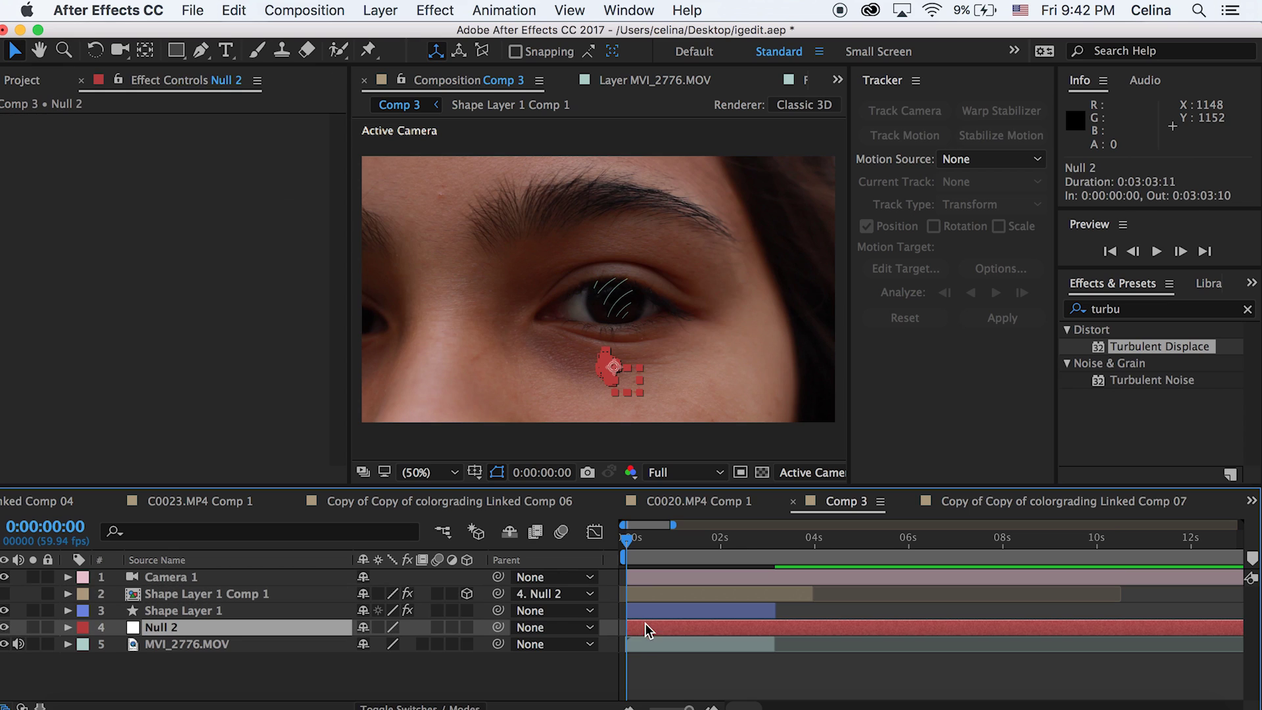
left_click(643, 612)
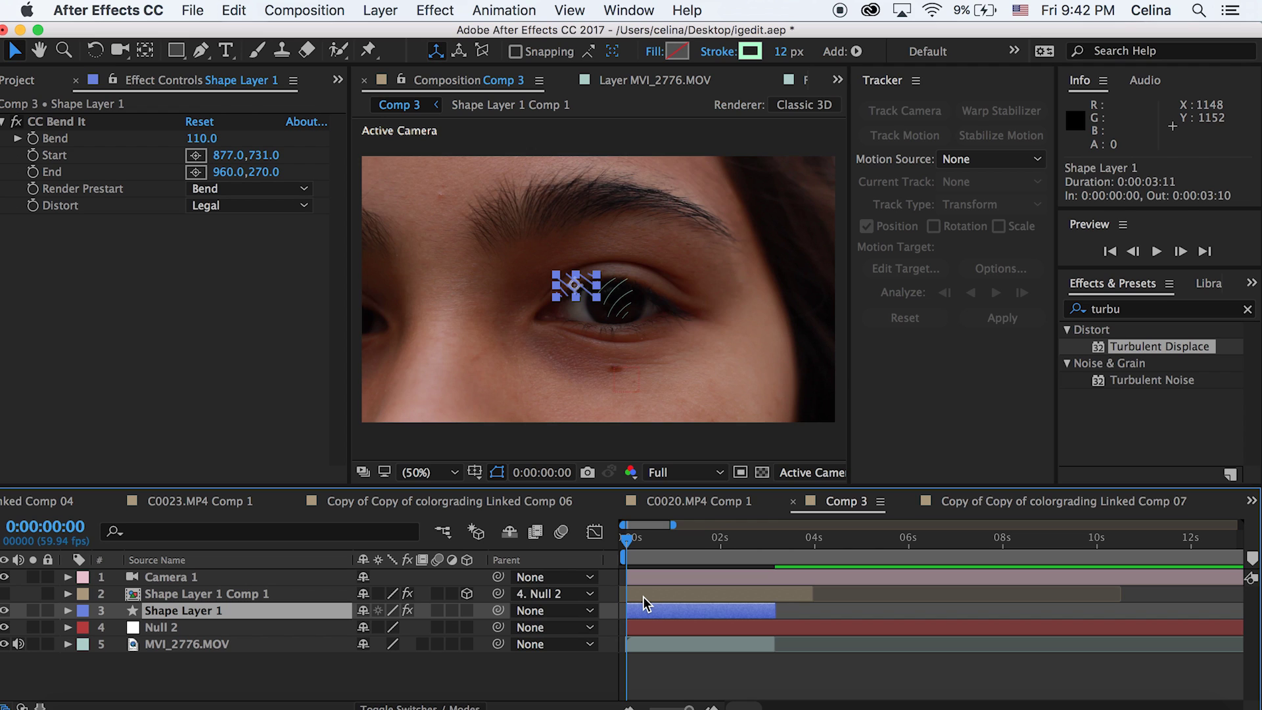
- Split Shape Layer 1 at 0:00:00:11
left_click(644, 546)
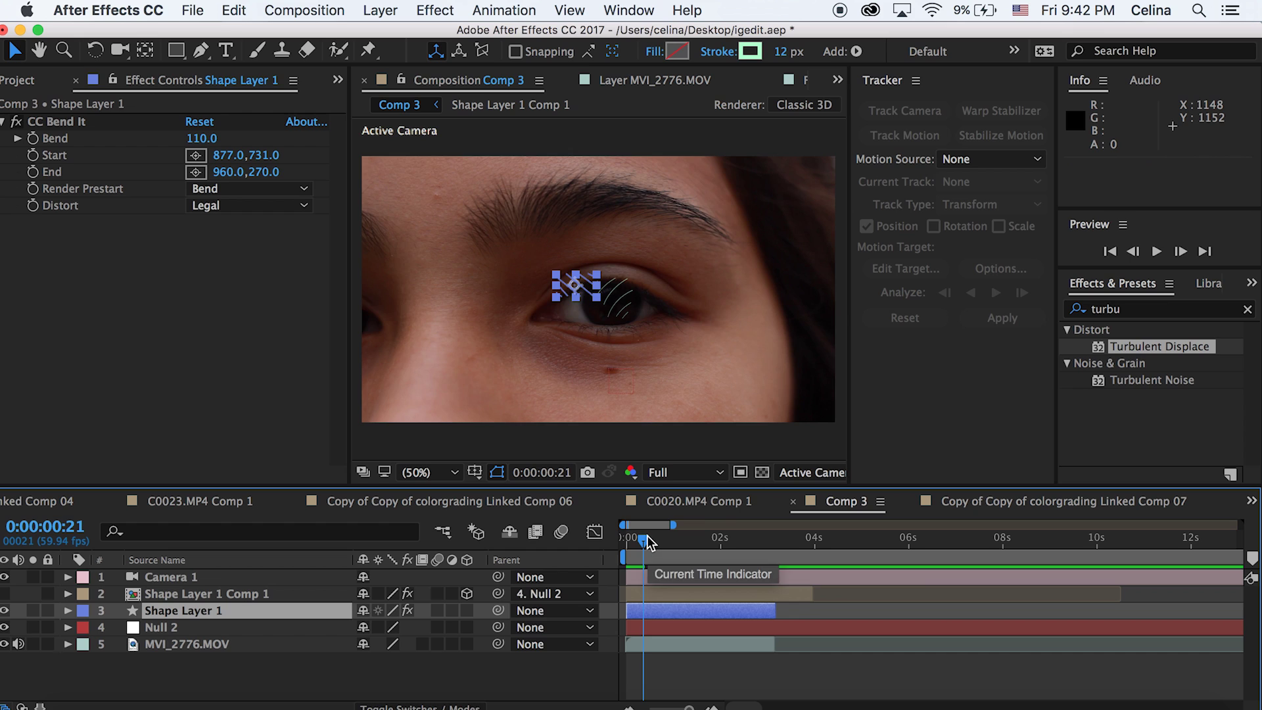
left_click_drag(647, 535, 635, 537)
left_click(653, 660)
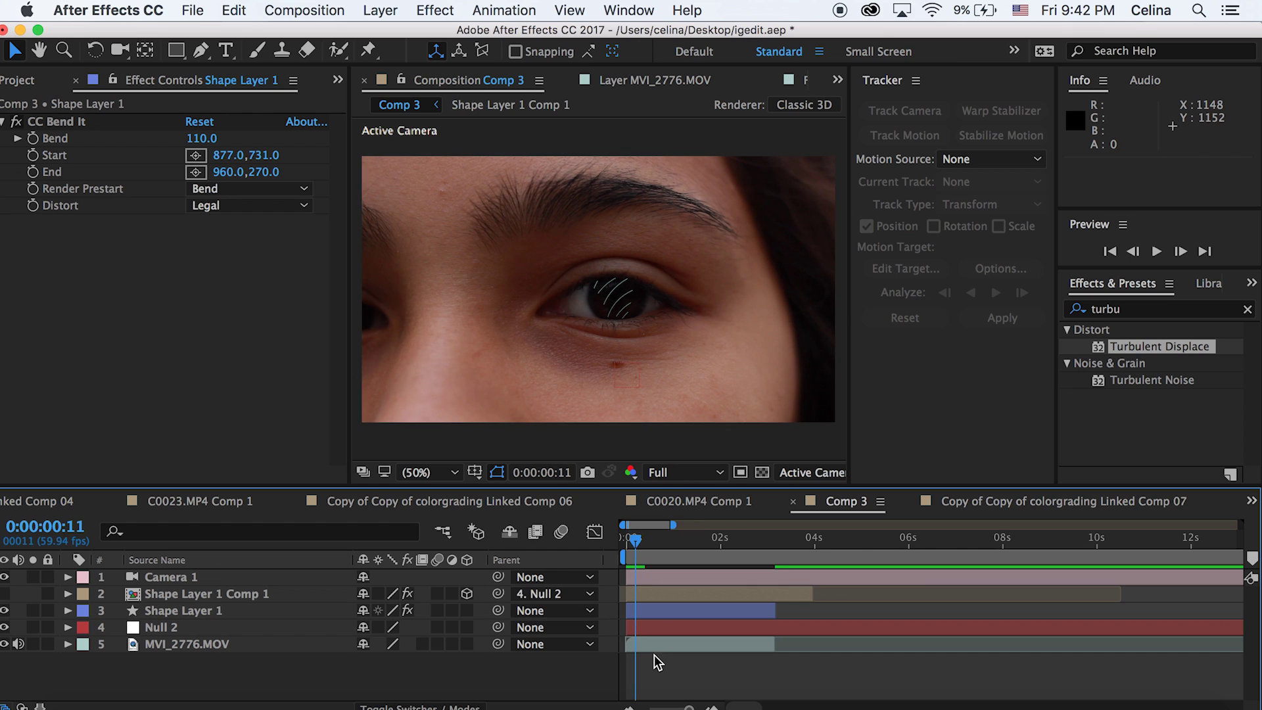
mouse_move(689, 707)
left_mouse_down()
mouse_move(678, 708)
mouse_move(694, 707)
left_mouse_up()
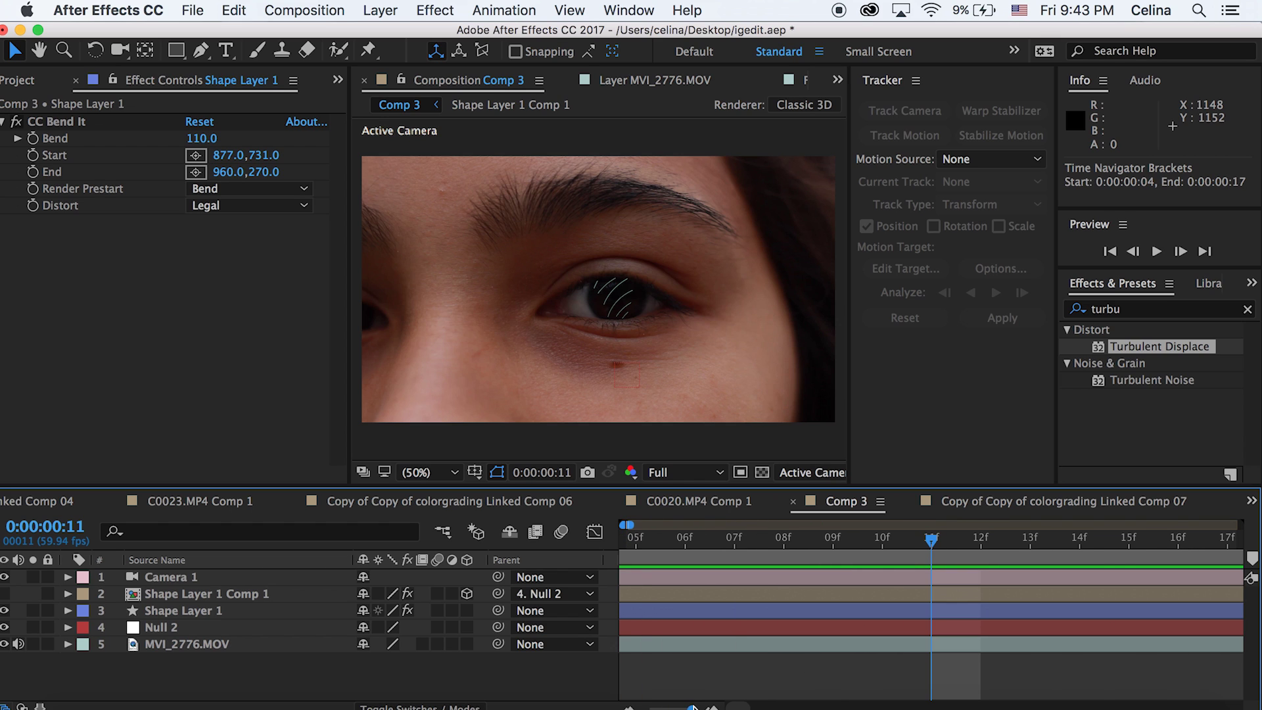
left_click(824, 539)
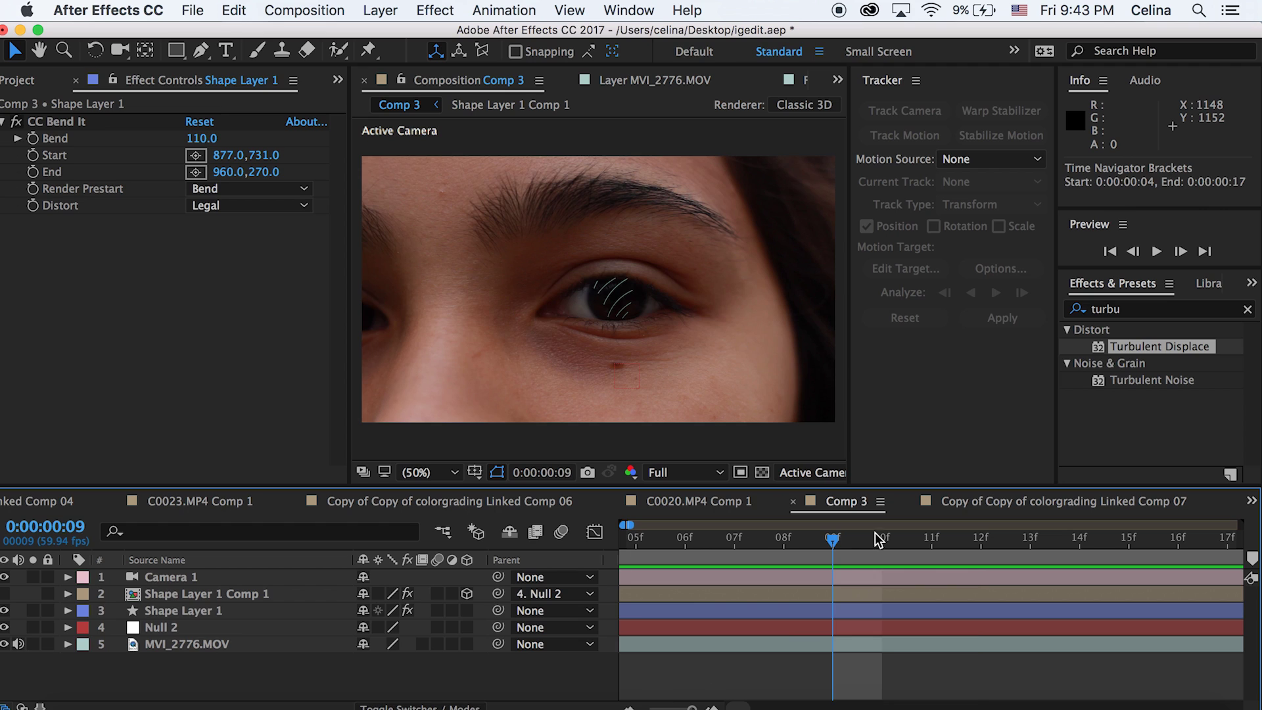
left_click(931, 537)
left_click(934, 610)
key("super+shift+d")
- Split Shape Layer 1 at 0:00:00:07 and nudge the split-off segment down to position 864.6, 530.3
left_click_drag(908, 537, 756, 557)
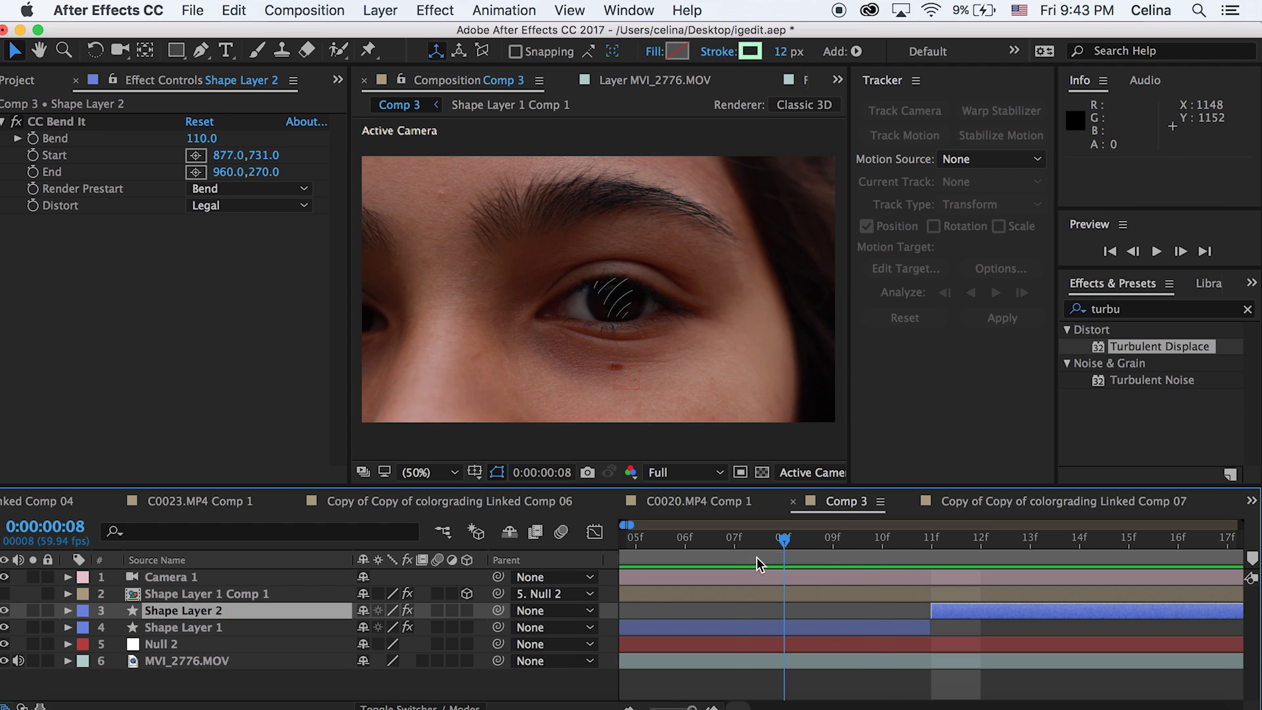
left_click(752, 629)
key("ctrl+shift+d")
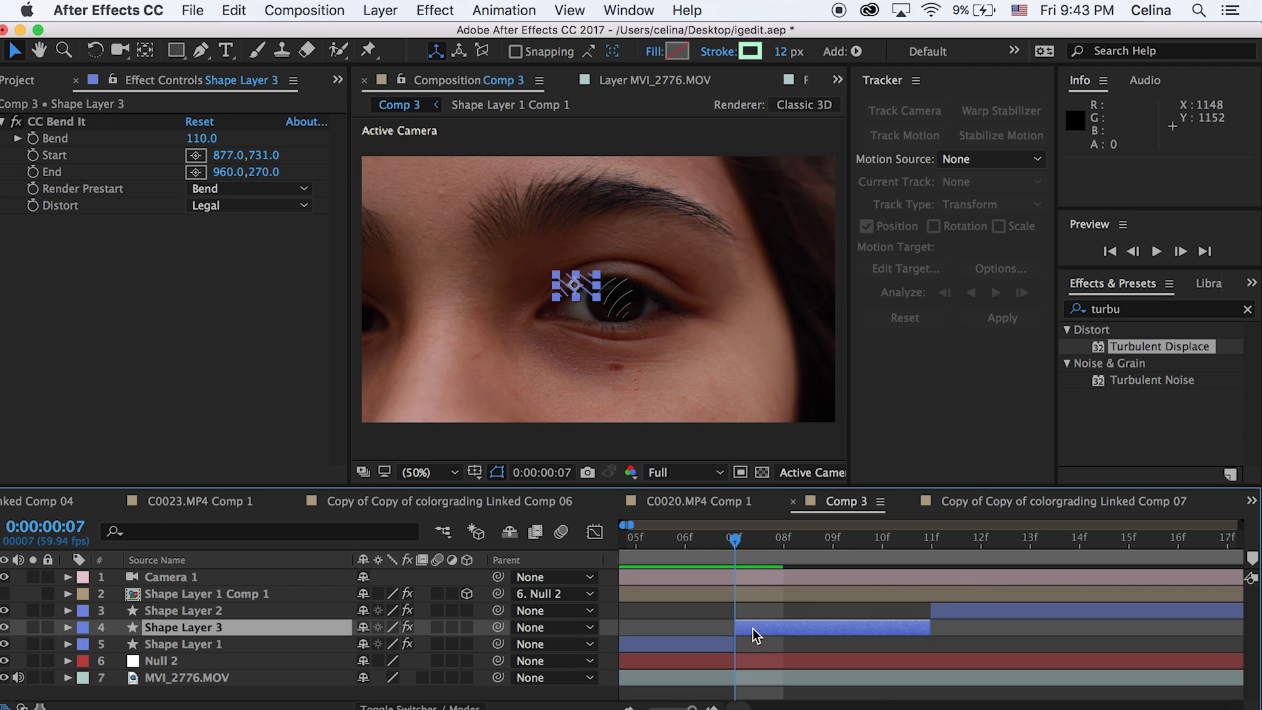
mouse_move(576, 298)
left_mouse_down()
mouse_move(609, 303)
mouse_move(577, 294)
left_mouse_up()
key("super+z")
left_click(754, 624)
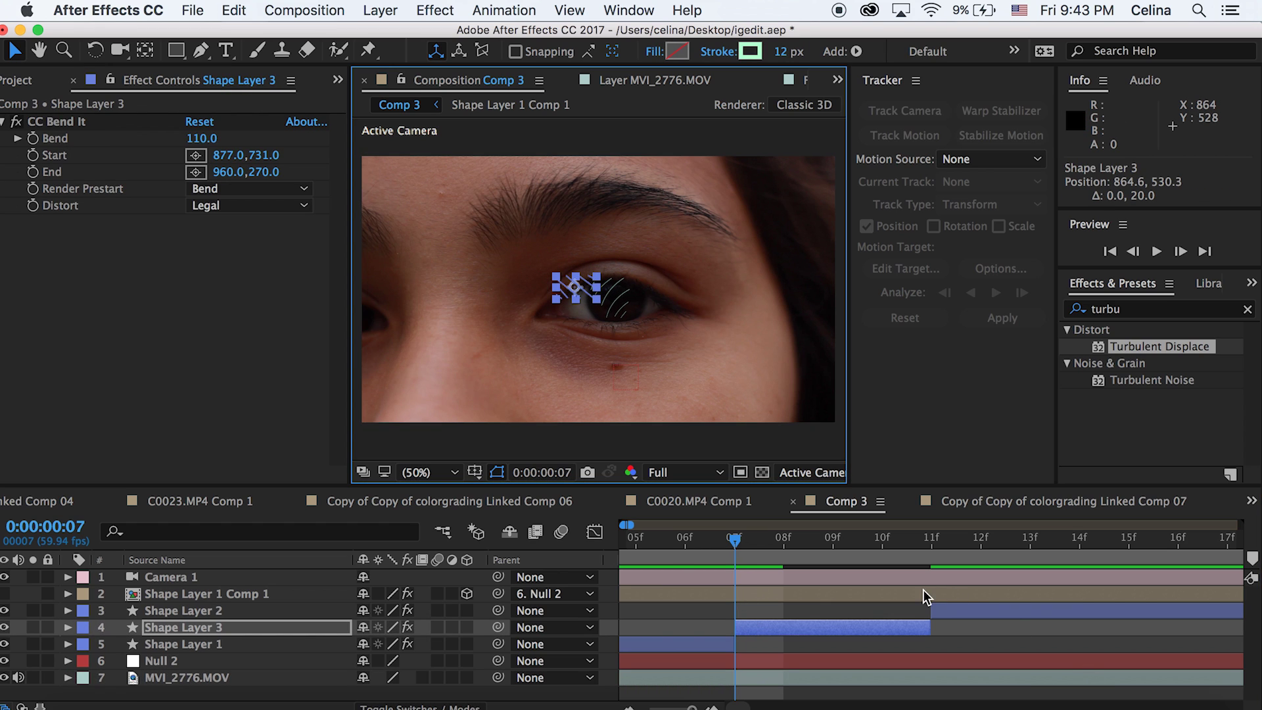
- Split the remaining Shape Layer 1 segment at 0:00:00:03
mouse_move(691, 707)
left_mouse_down()
mouse_move(680, 698)
mouse_move(692, 707)
left_mouse_up()
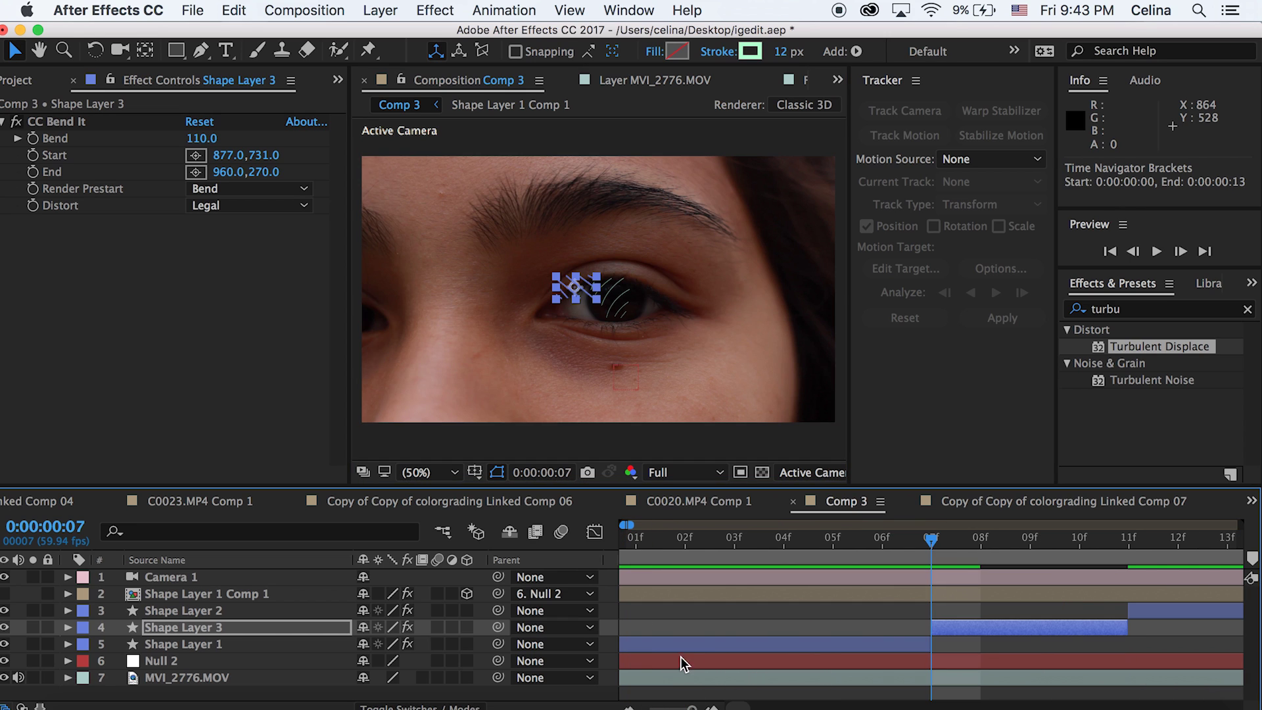
left_click(715, 554)
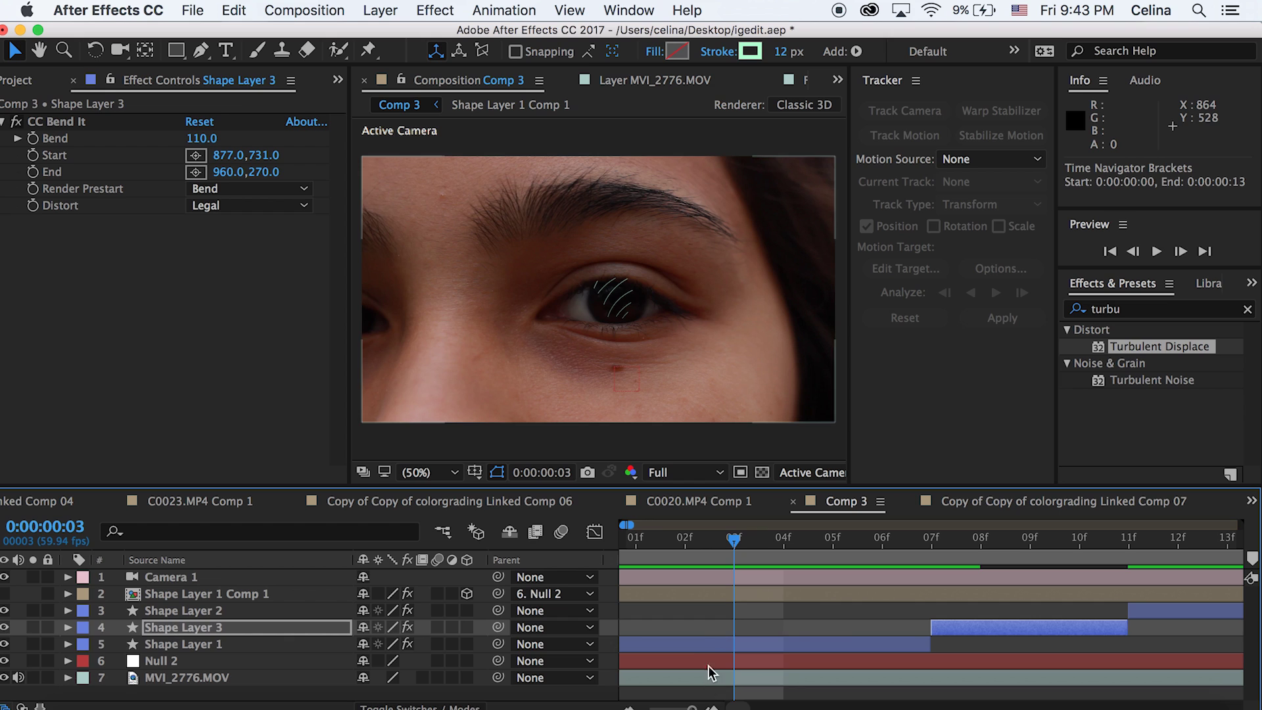
left_click(704, 643)
key("super+shift+d")
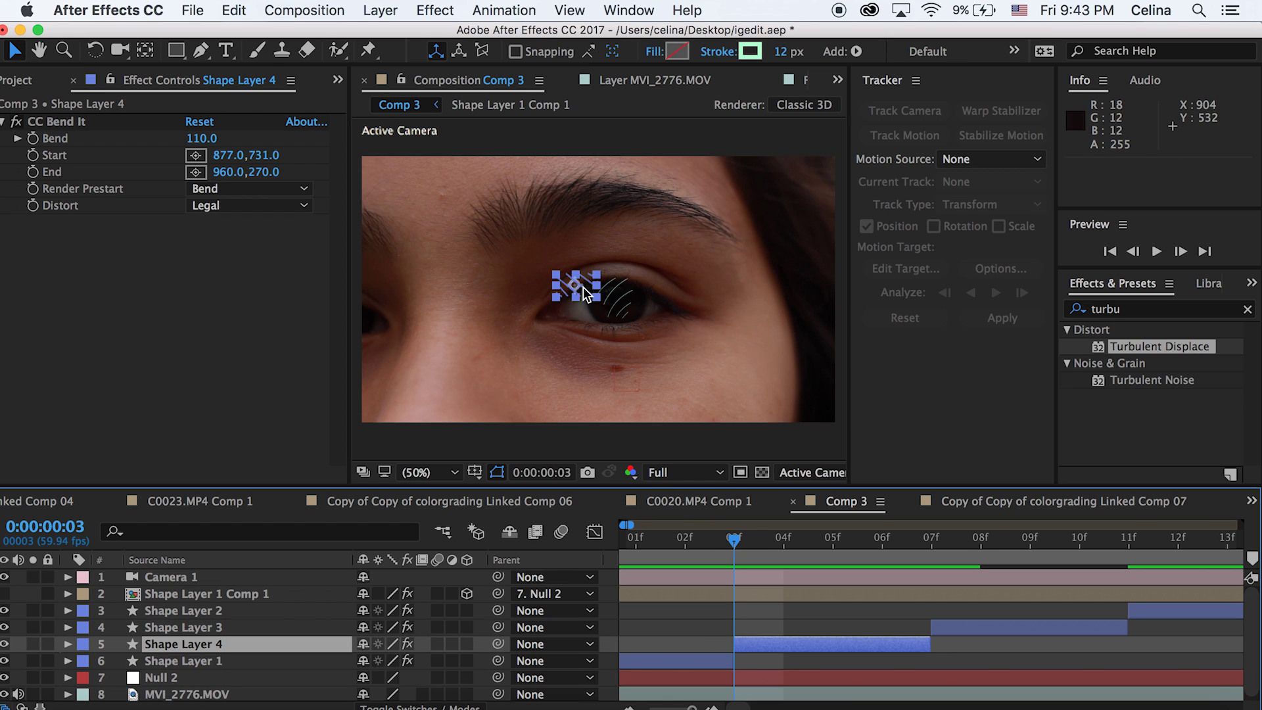
- Nudge Shape Layer 4's lines over the iris and move Shape Layer 1's lines to position 892.6, 522.3 at 0:00:00:00
left_click_drag(583, 286, 580, 282)
left_click_drag(733, 546, 621, 546)
left_click(676, 660)
left_click_drag(575, 285, 582, 285)
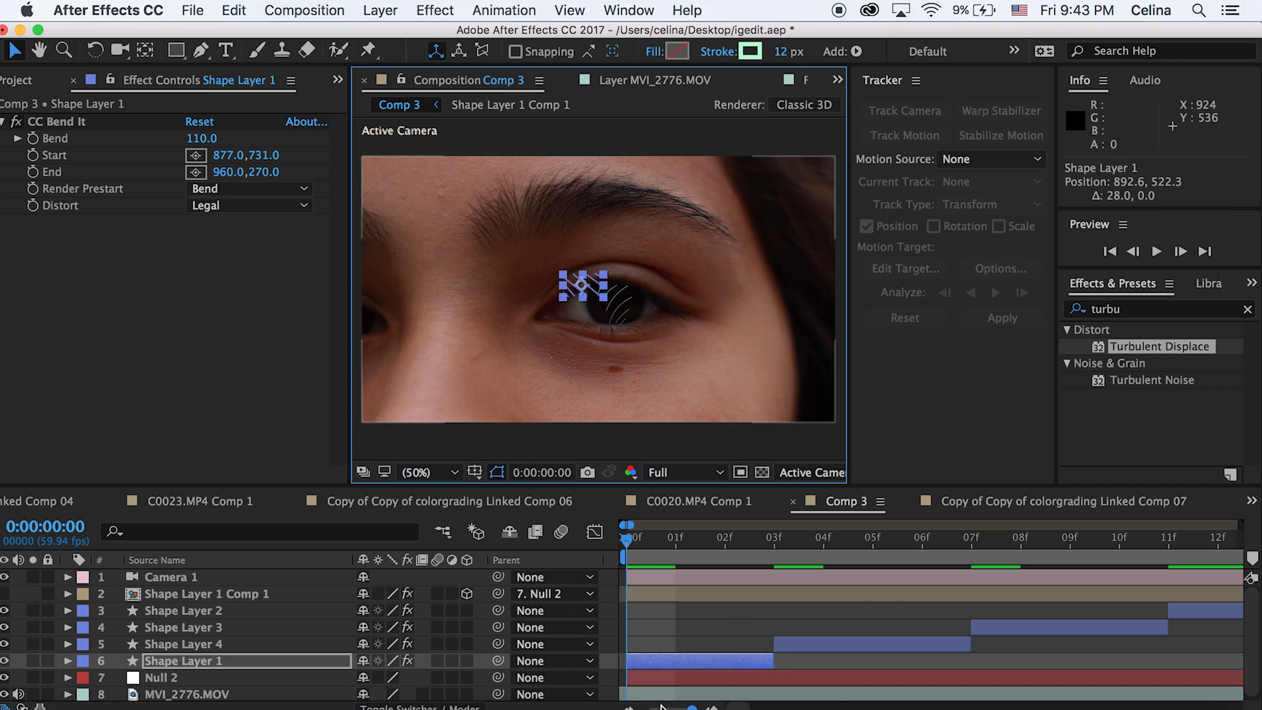
- Split Shape Layer 2 at 0:00:00:14 and split its remaining segment again at 0:00:00:17
left_click(662, 707)
left_click_drag(628, 547, 631, 547)
left_click(691, 707)
left_click(690, 707)
left_click(658, 541)
left_click(665, 613)
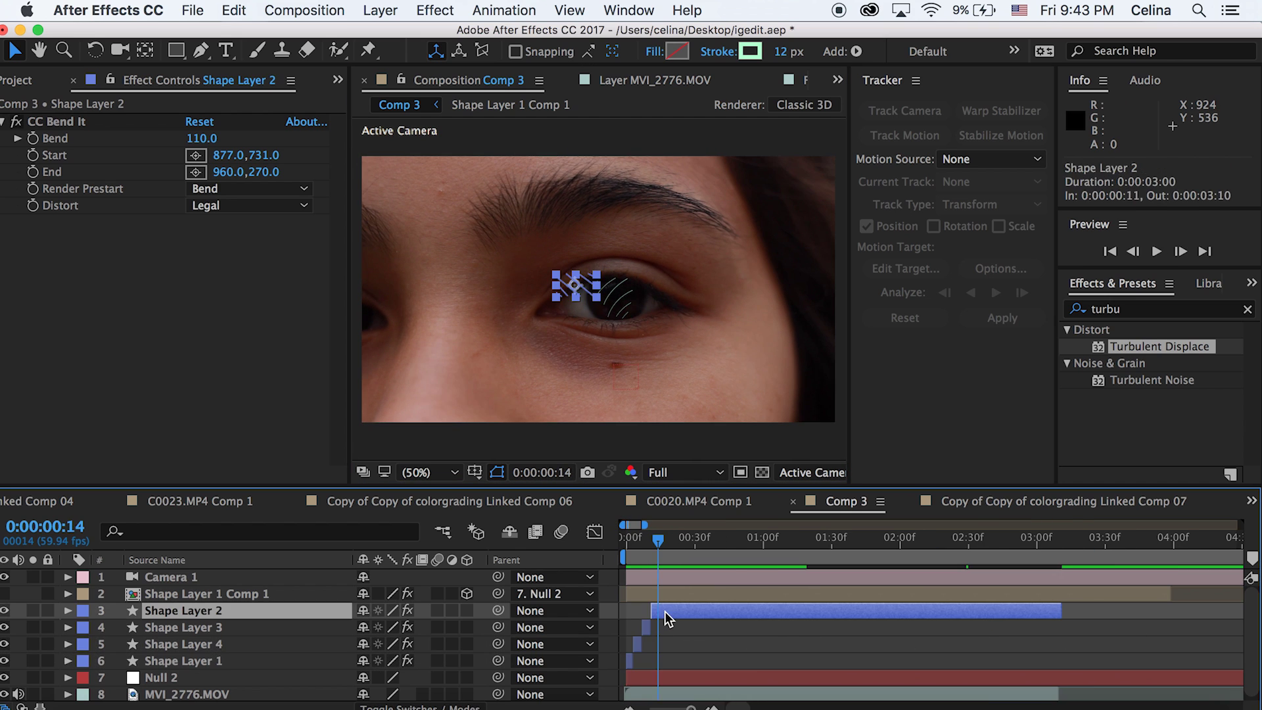
key("super+shift+d")
left_click(661, 548)
key("super+shift+d")
left_click_drag(663, 548, 664, 548)
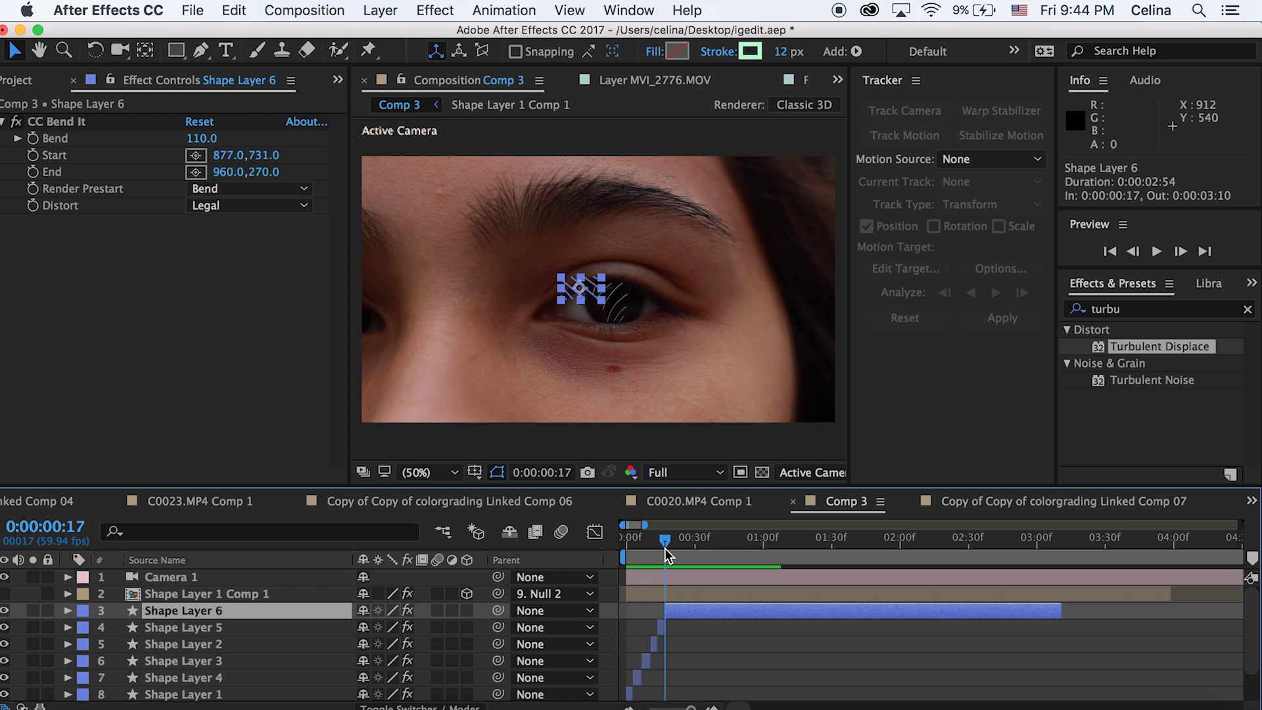
- Start keyframing Shape Layer 6's position at 0:00:00:17 and shift its lines up to 884.6, 530.3 a couple of frames further on
key("p")
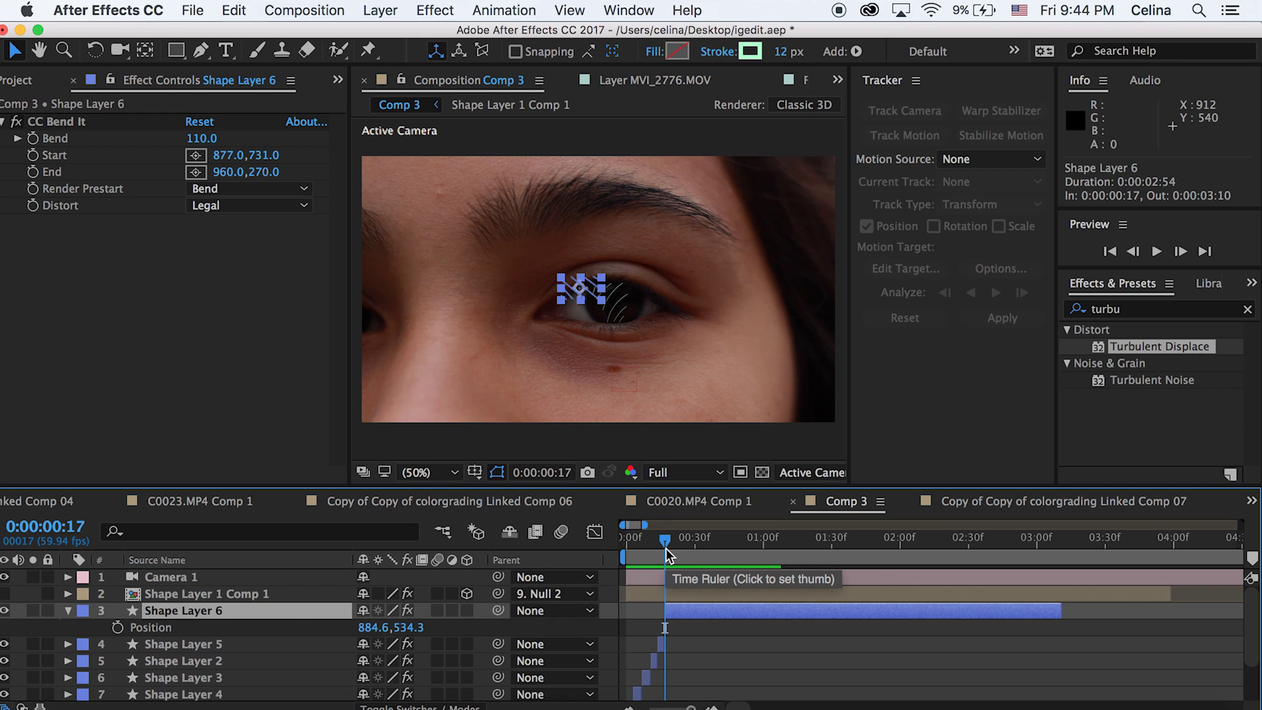
left_click(117, 628)
key("Page_Down")
key("Page_Down")
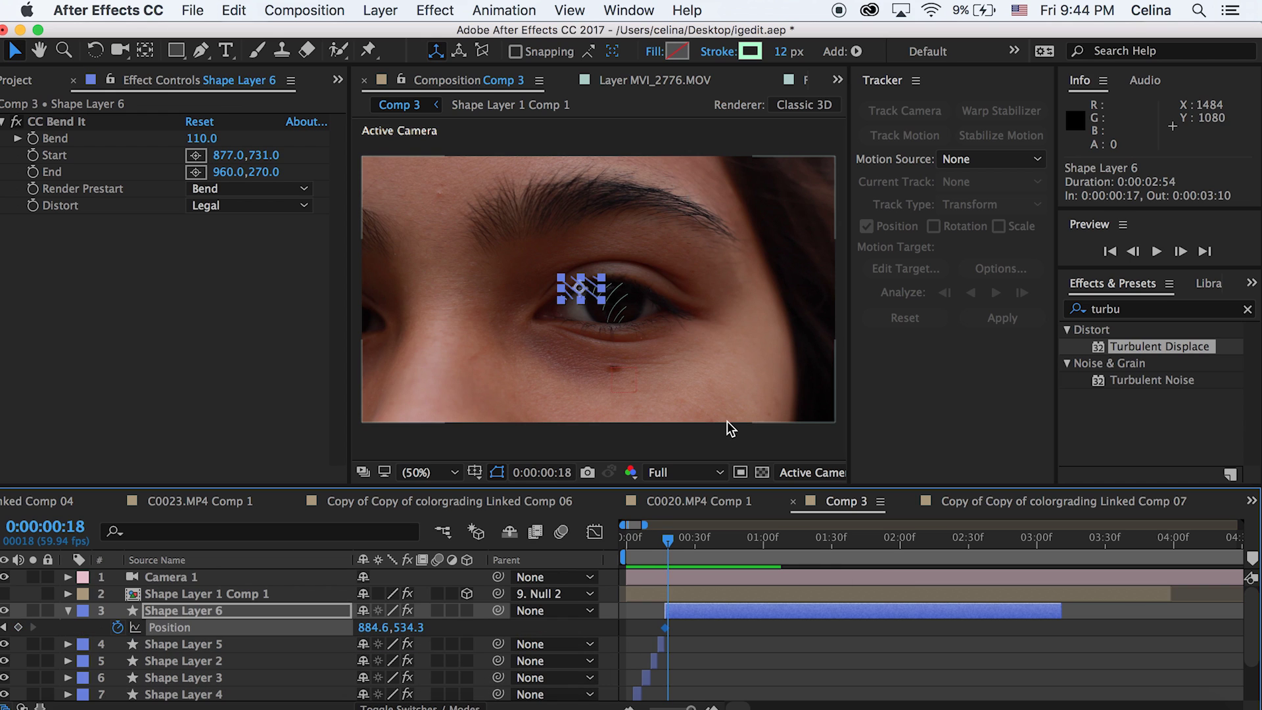
left_click_drag(579, 292, 583, 291)
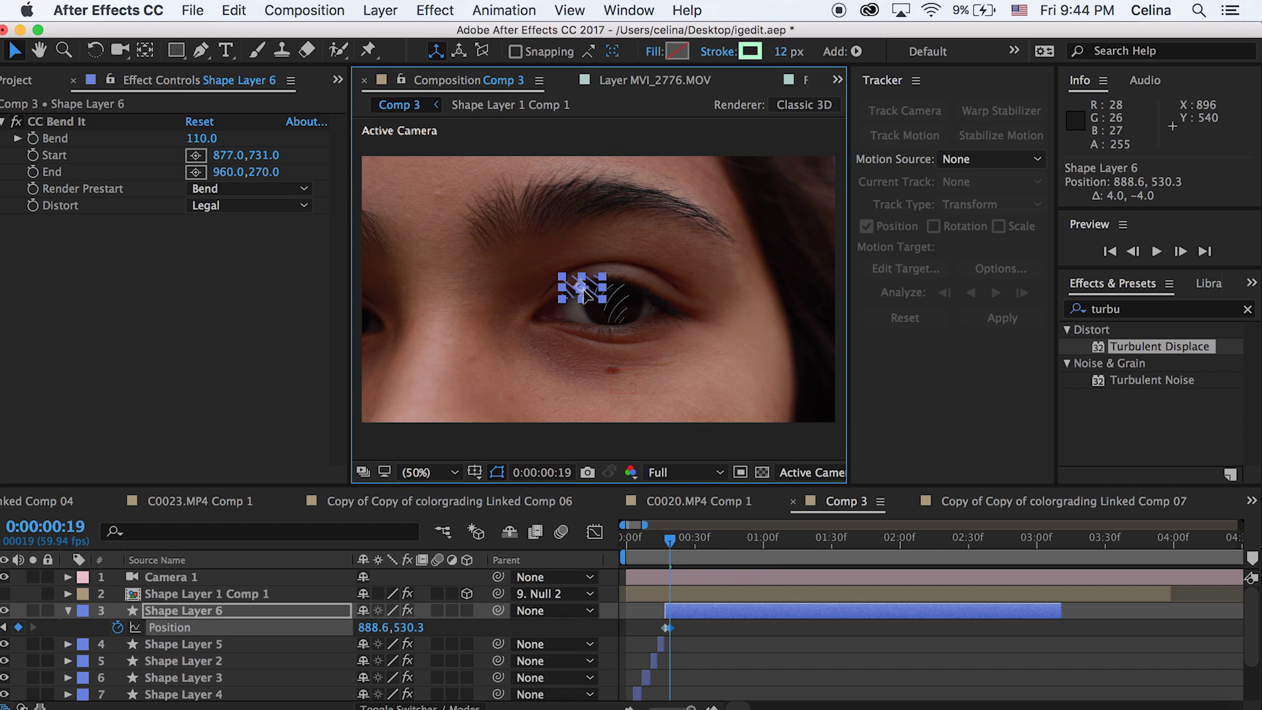
key("super+Down")
key("super+Right")
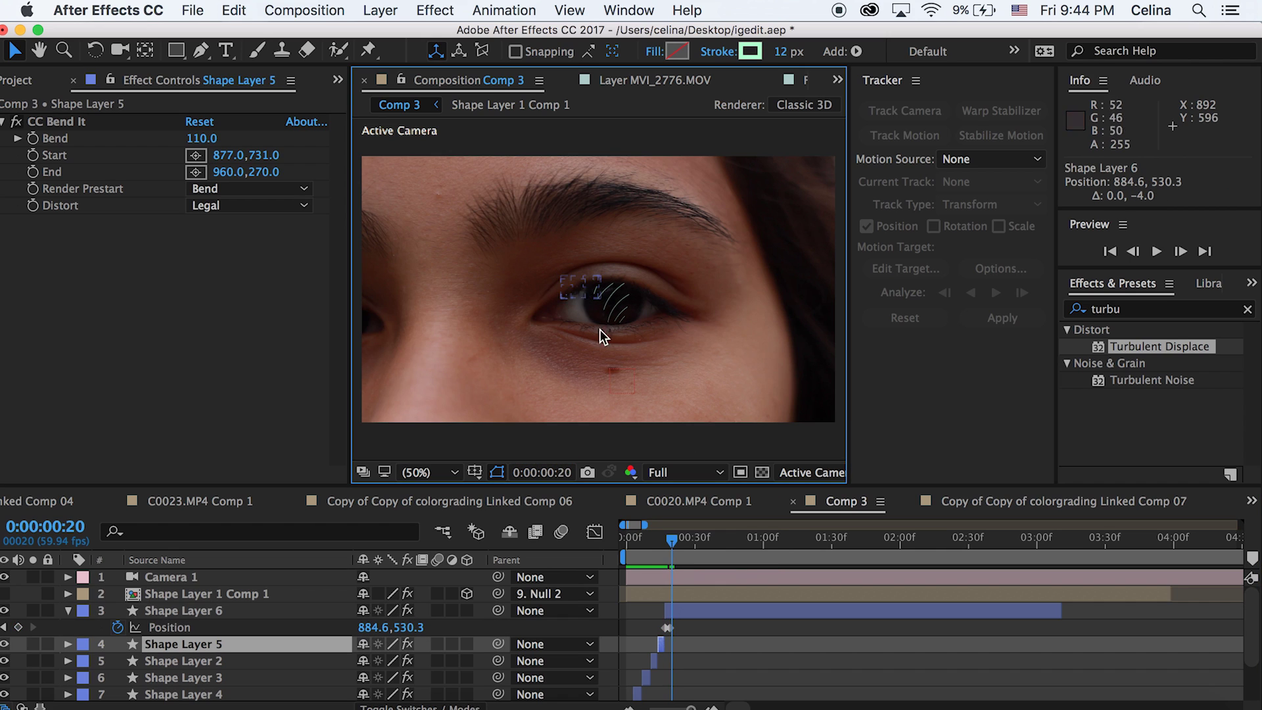
- Try to adjust Shape Layer 6's lines over the iris at 0:00:00:23
left_click(676, 609)
key("Page_Down")
key("Page_Down")
key("Page_Down")
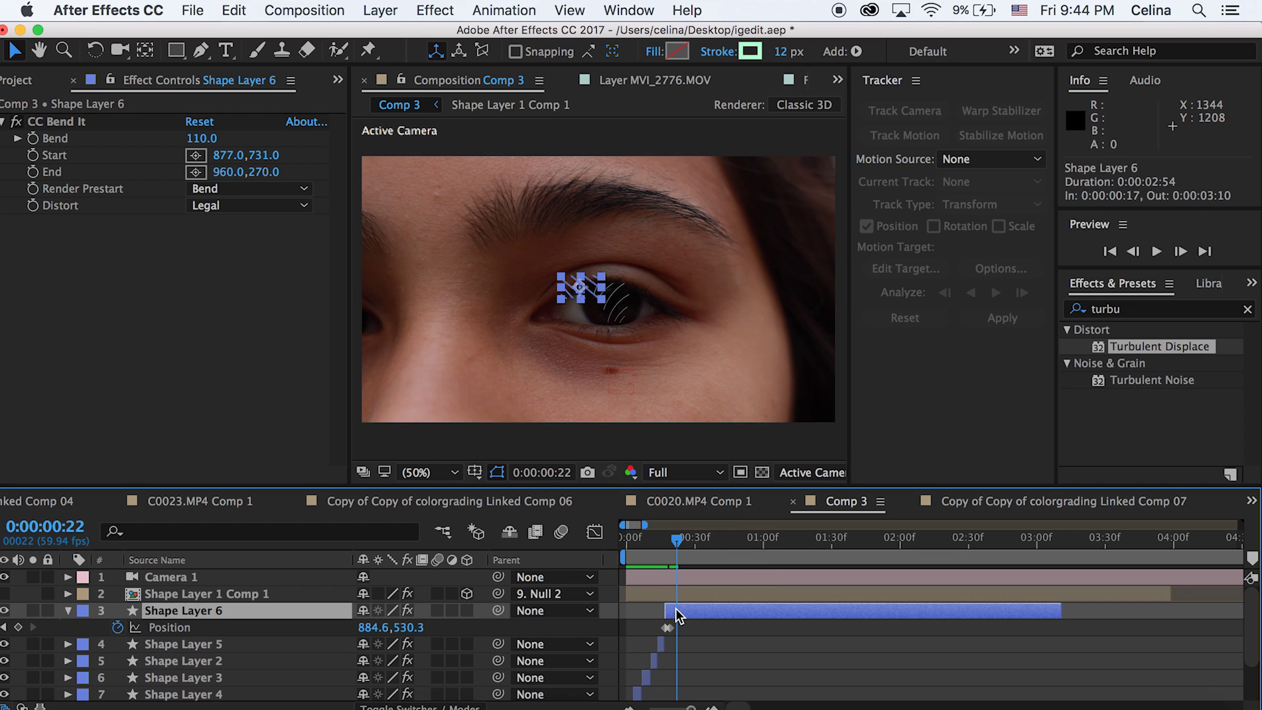
mouse_move(581, 295)
left_mouse_down()
mouse_move(569, 295)
mouse_move(590, 296)
left_mouse_up()
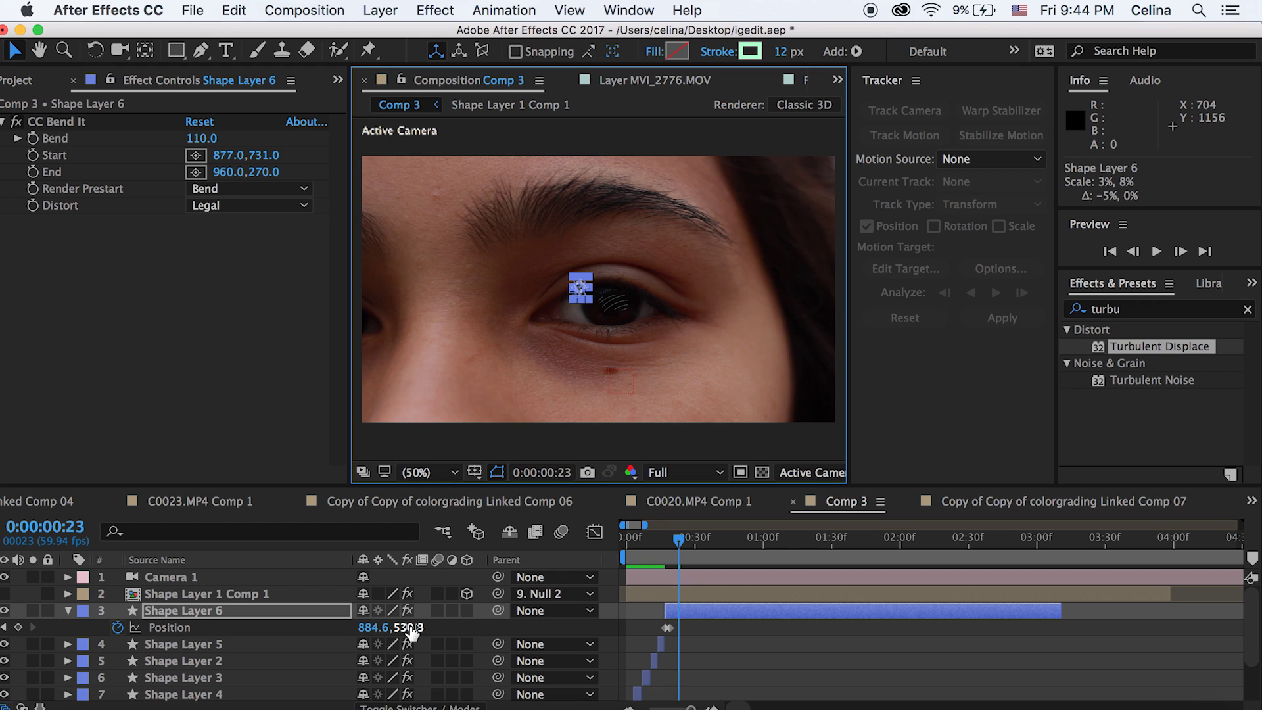
key("super+z")
left_click(755, 636)
- Preview the lines' movement over the iris from the start of Comp 3
left_click(691, 612)
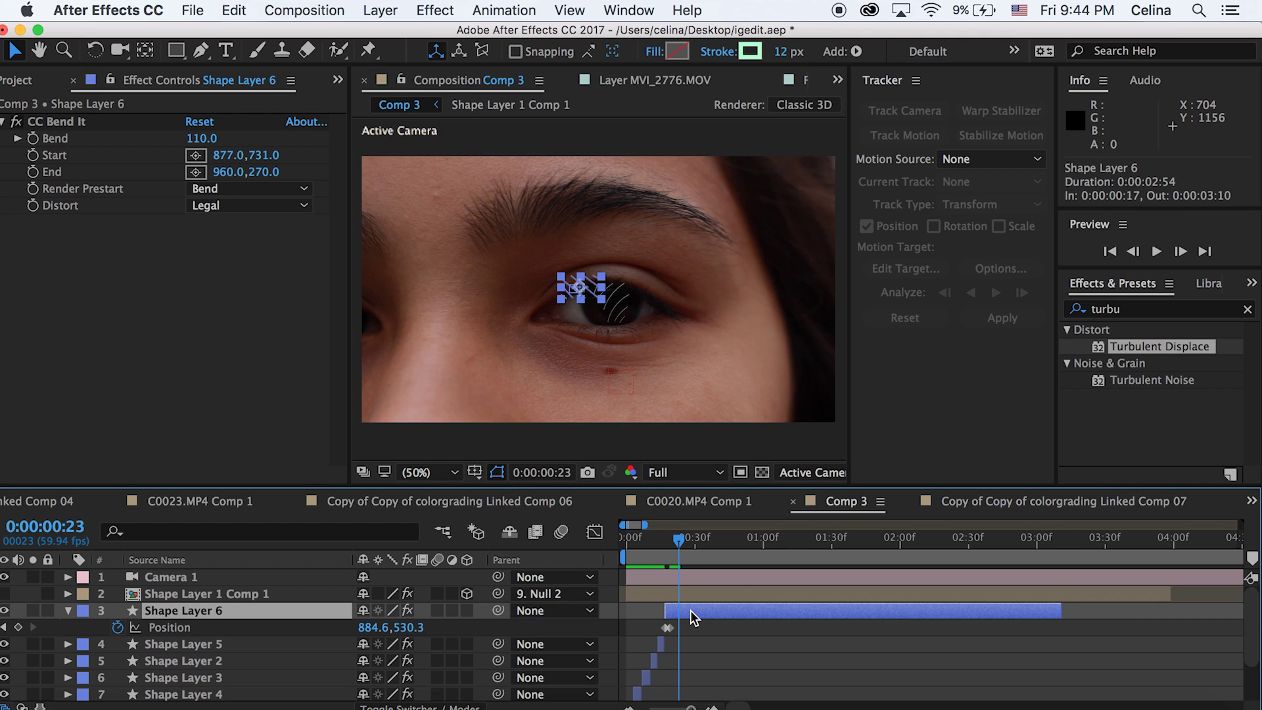
left_click_drag(672, 531, 623, 536)
key("space")
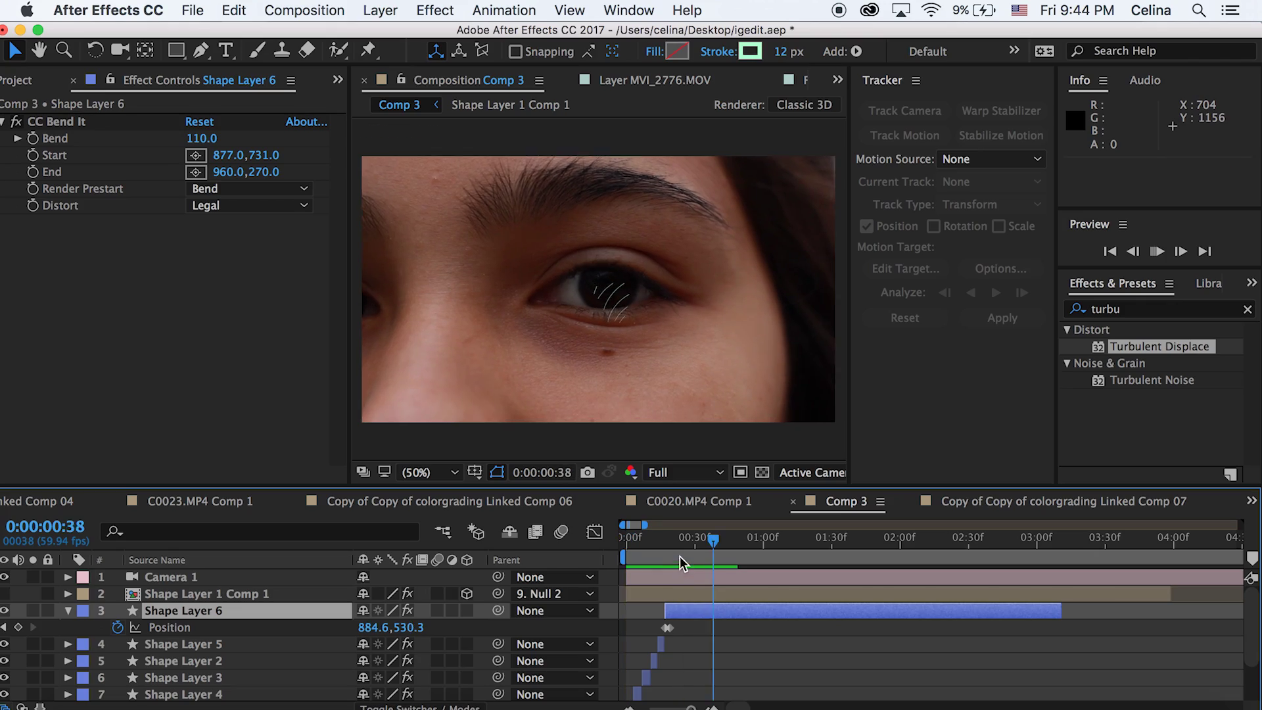